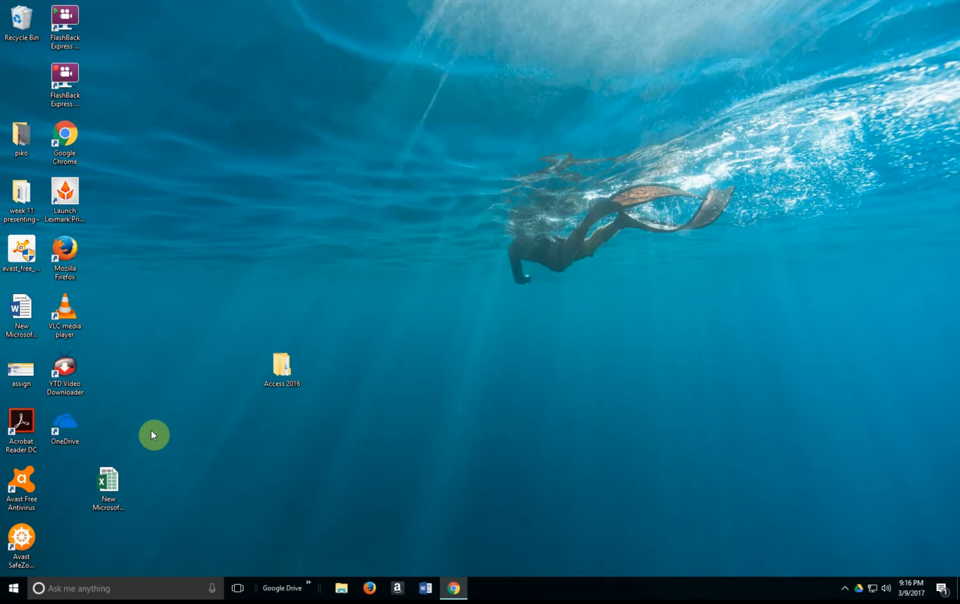
# - Open the New Microsoft Excel Worksheet file from the desktop and close its window again
pyautogui.click(108, 498)
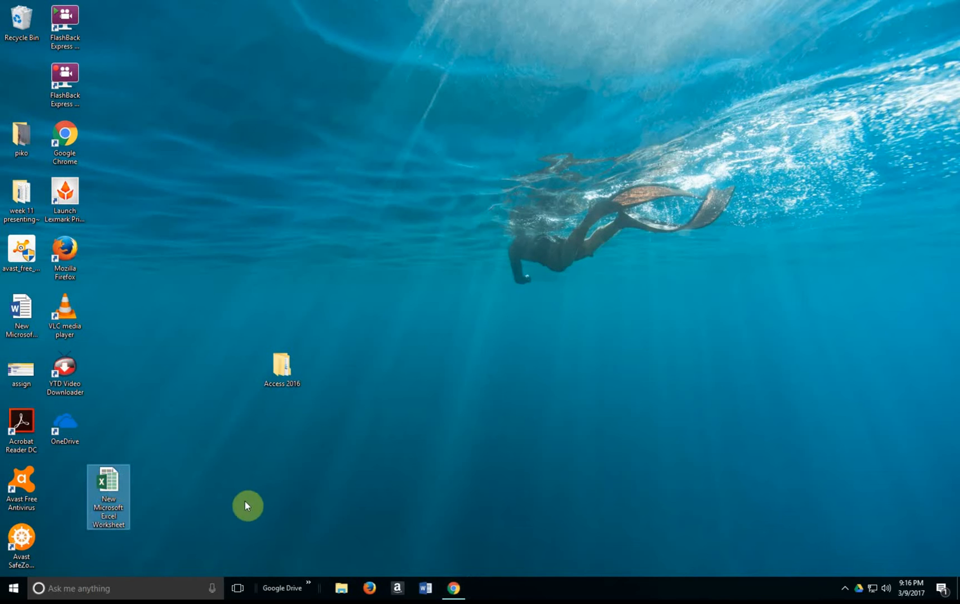
pyautogui.click(11, 589)
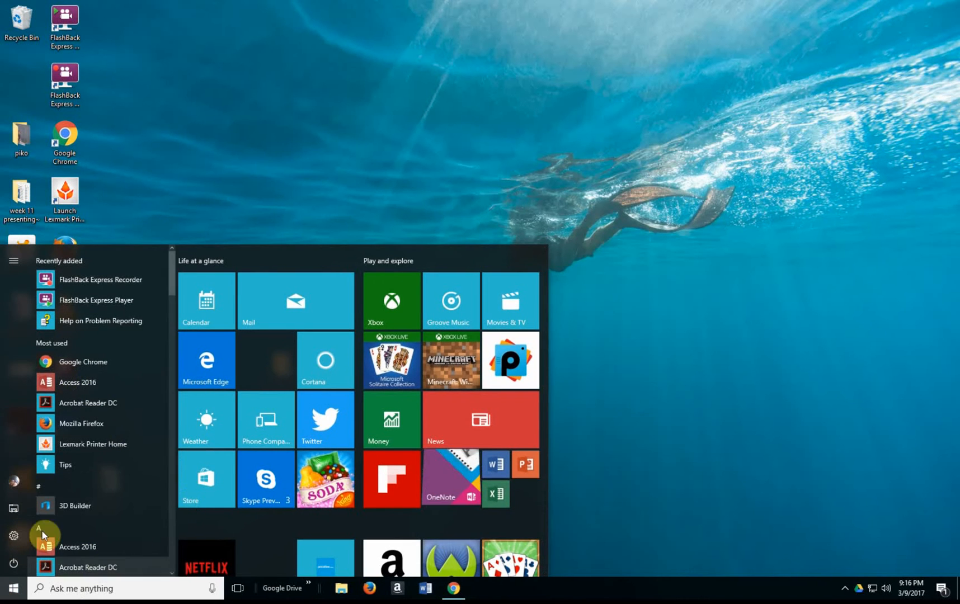
pyautogui.click(608, 307)
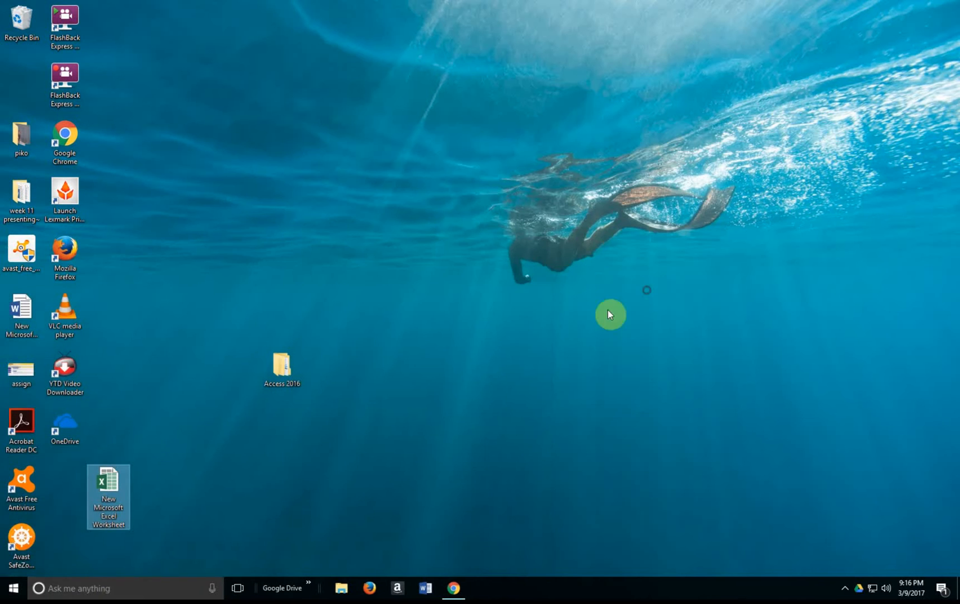
pyautogui.doubleClick(113, 486)
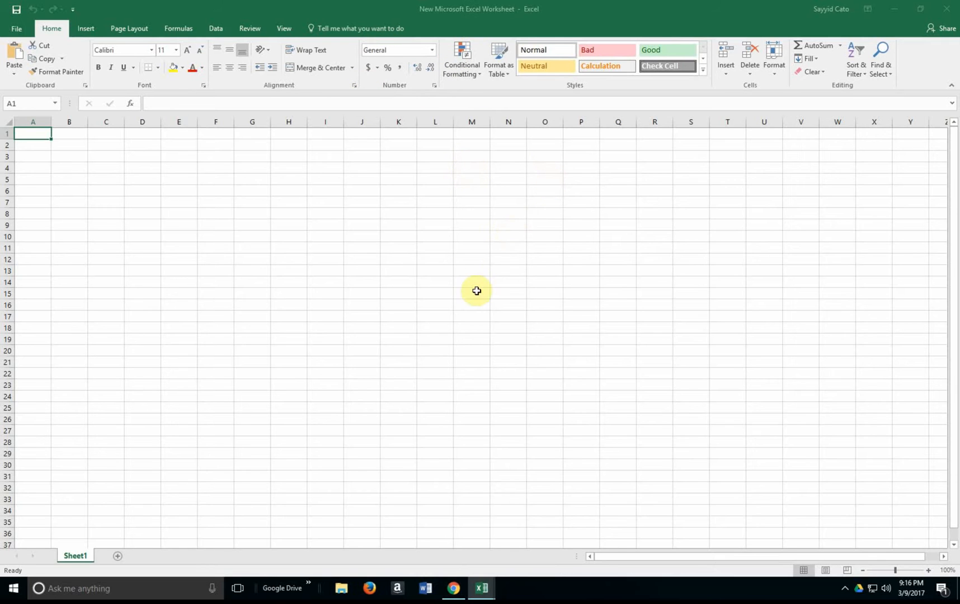
pyautogui.click(947, 8)
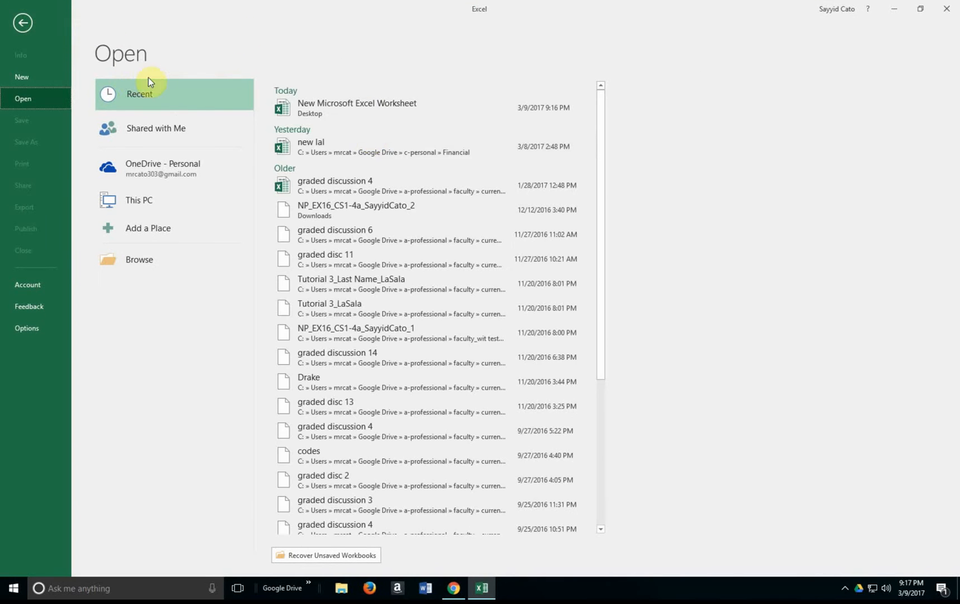
# - Browse the templates offered for a new file and create a blank workbook
pyautogui.click(21, 76)
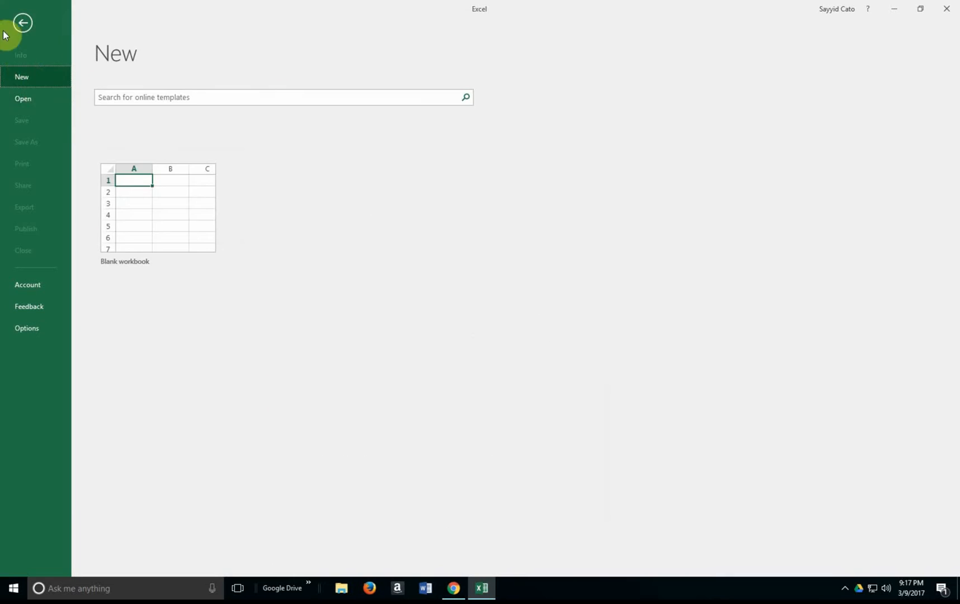
pyautogui.click(23, 22)
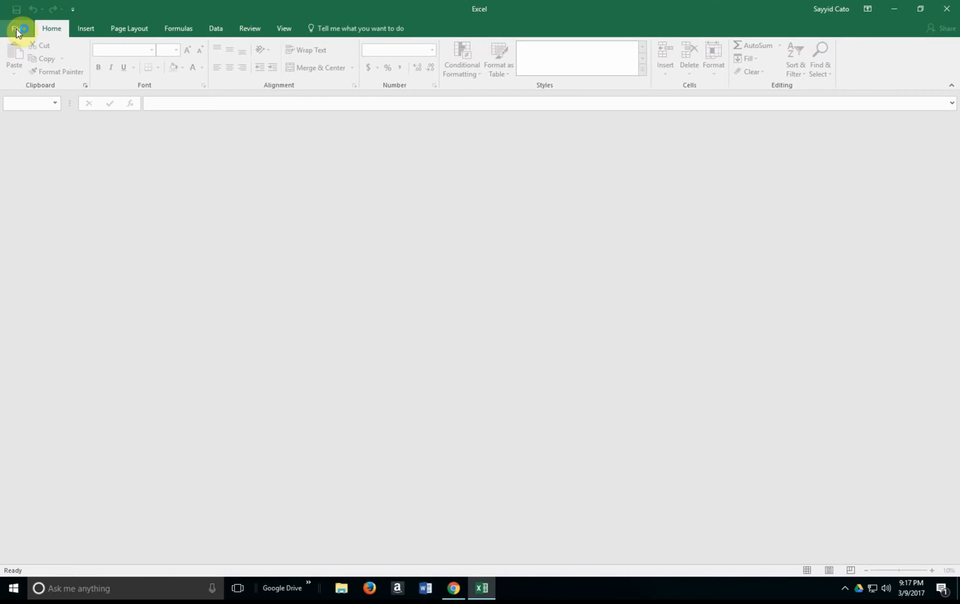
pyautogui.click(16, 29)
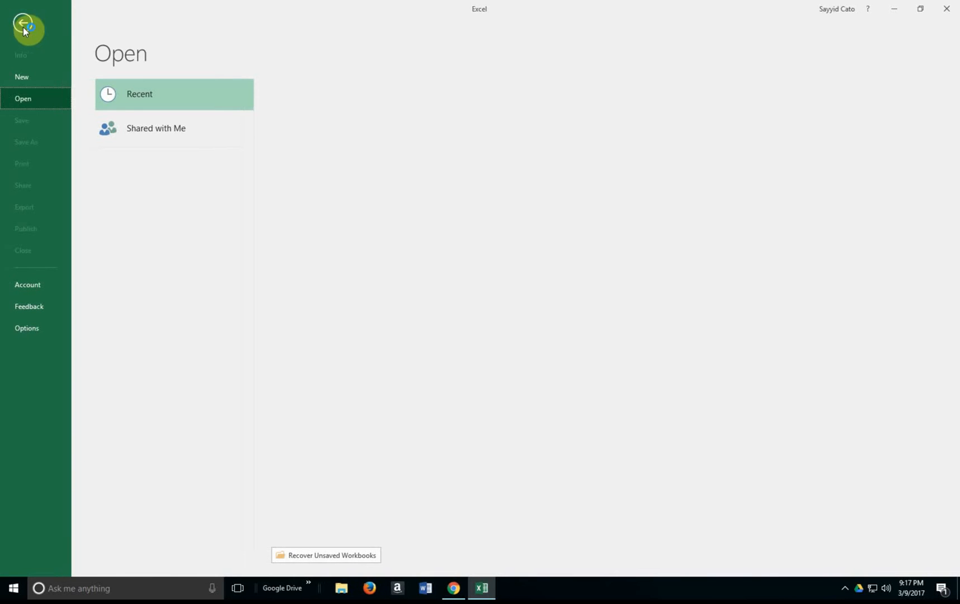
pyautogui.click(34, 82)
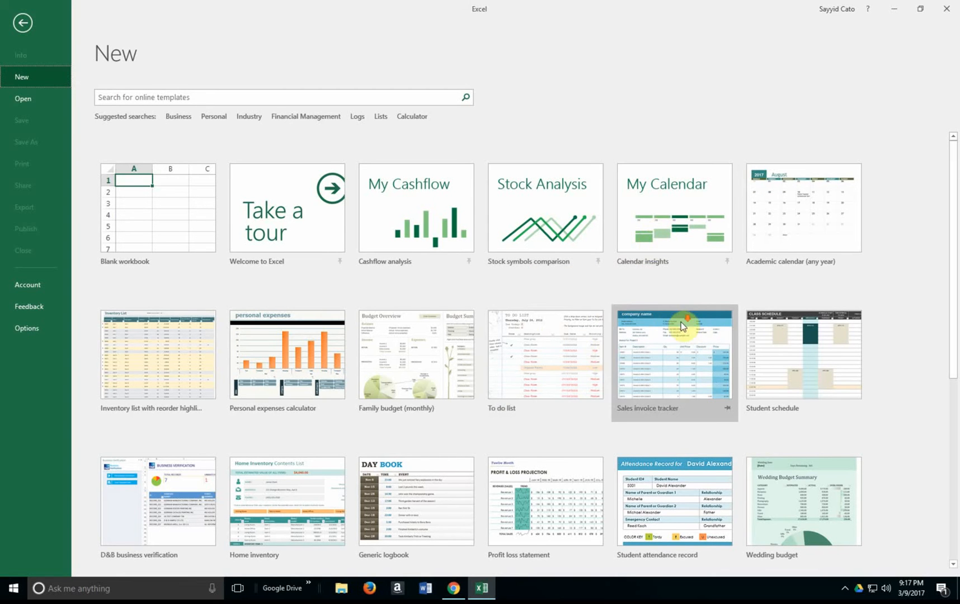
pyautogui.scroll(-1, 682, 323)
pyautogui.scroll(1, 707, 308)
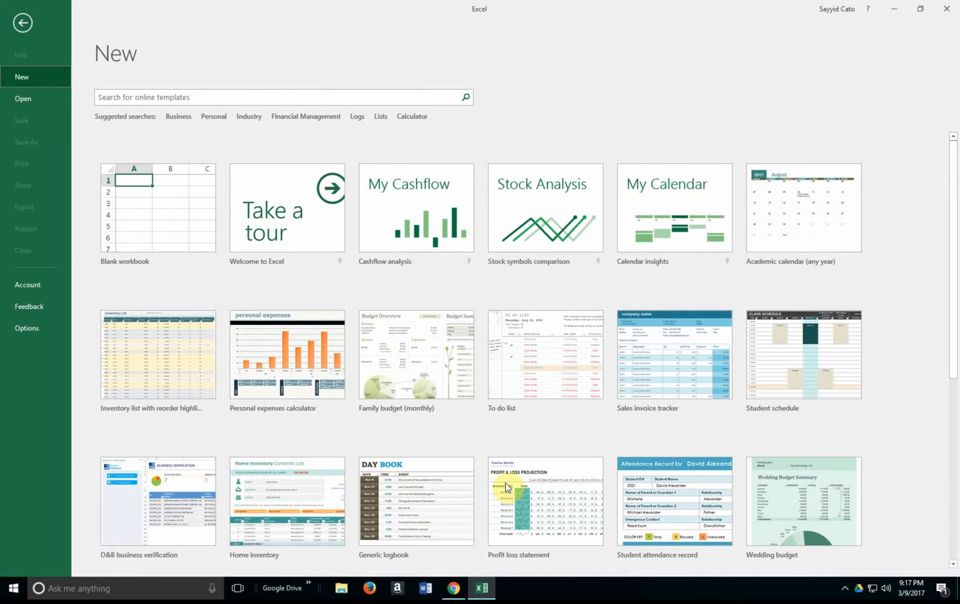
pyautogui.scroll(-3, 506, 483)
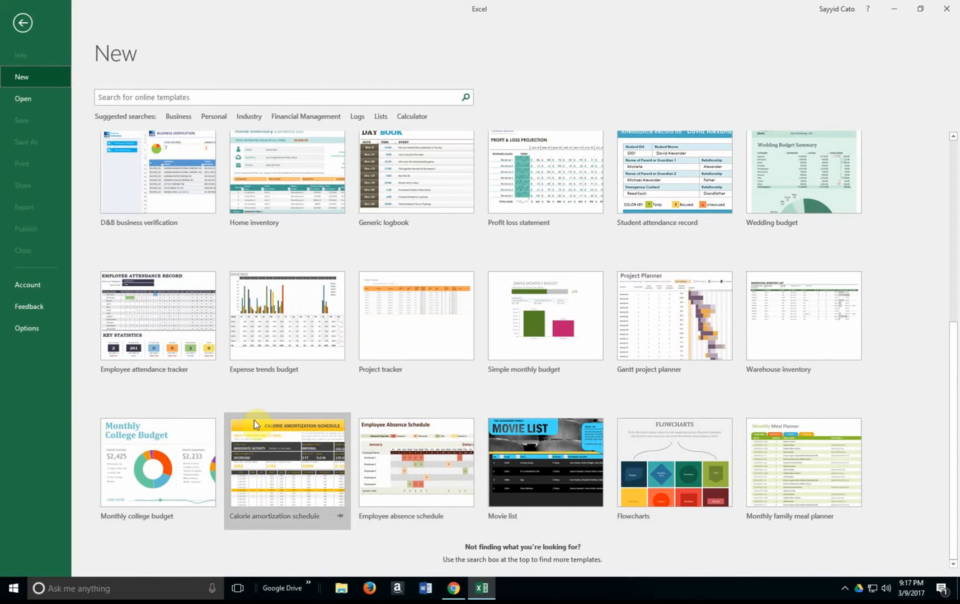
pyautogui.scroll(1, 476, 367)
pyautogui.scroll(3, 476, 367)
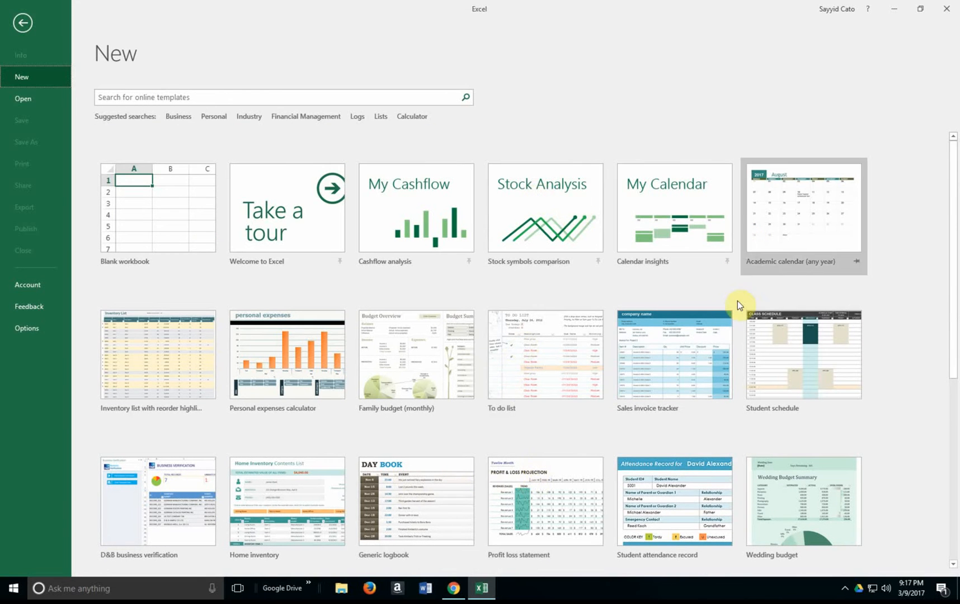
pyautogui.click(190, 209)
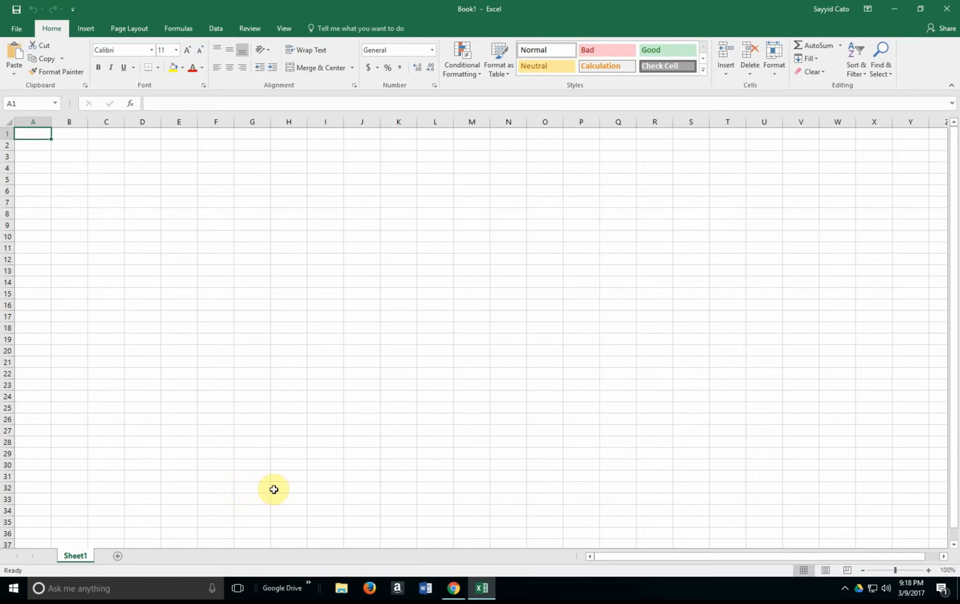
# - Rename the Sheet1 worksheet as MyBusiness
pyautogui.doubleClick(75, 559)
pyautogui.click(118, 522)
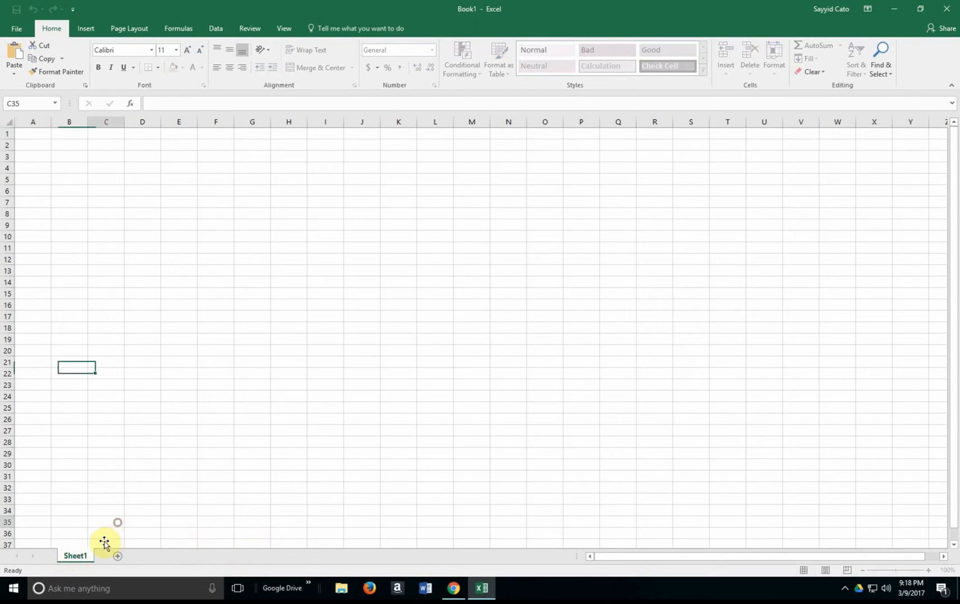
pyautogui.doubleClick(75, 556)
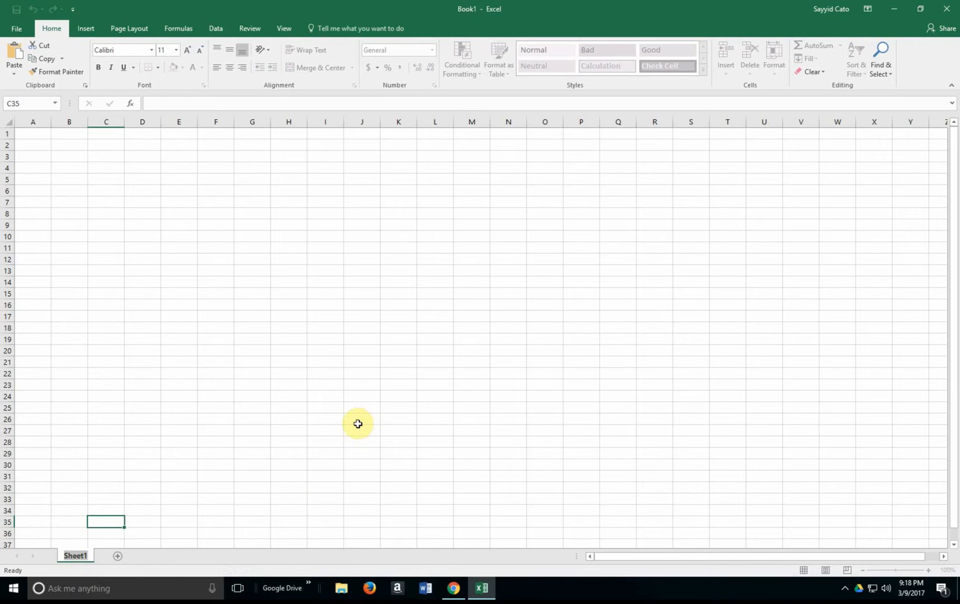
pyautogui.write('MyBusi')
pyautogui.write('nesss')
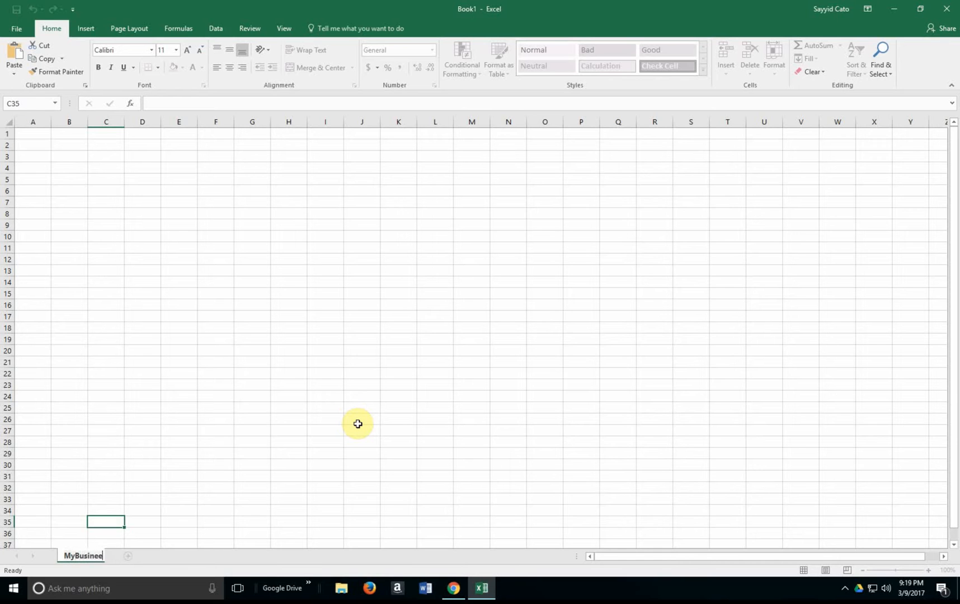
pyautogui.press('BackSpace')
pyautogui.press('BackSpace')
pyautogui.write('s')
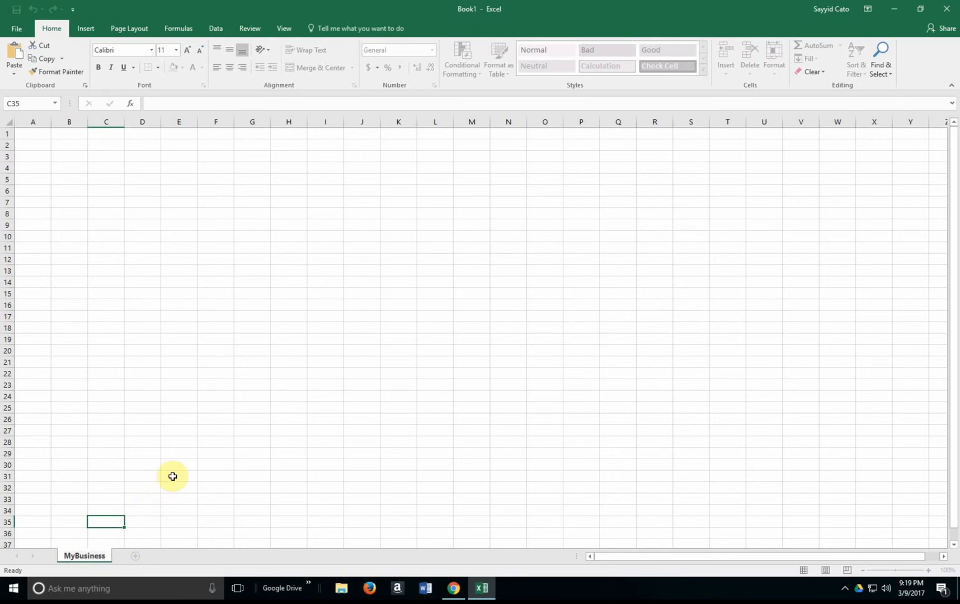
pyautogui.click(257, 245)
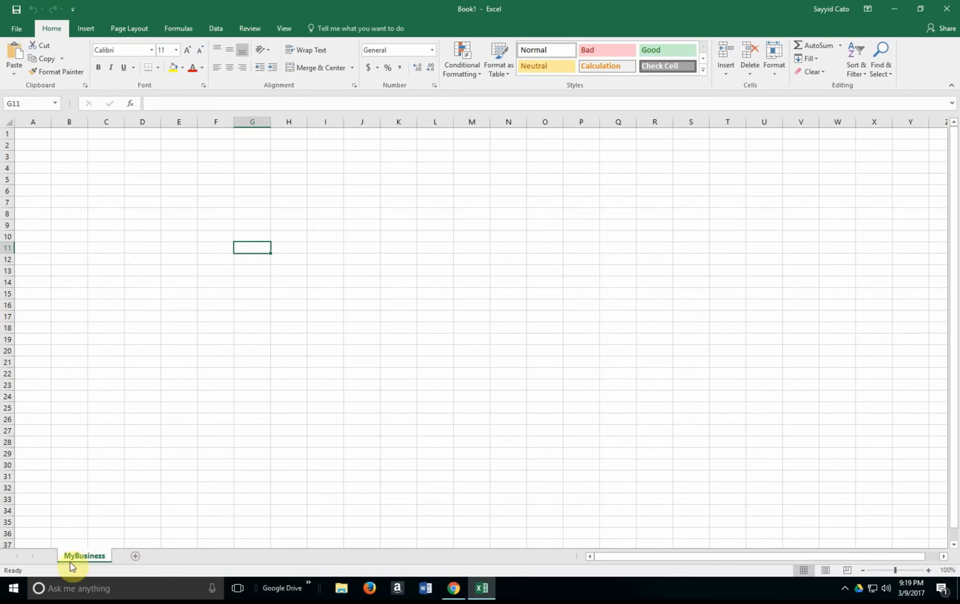
# - Add a second worksheet after MyBusiness and name it MyBusinessClients
pyautogui.click(135, 557)
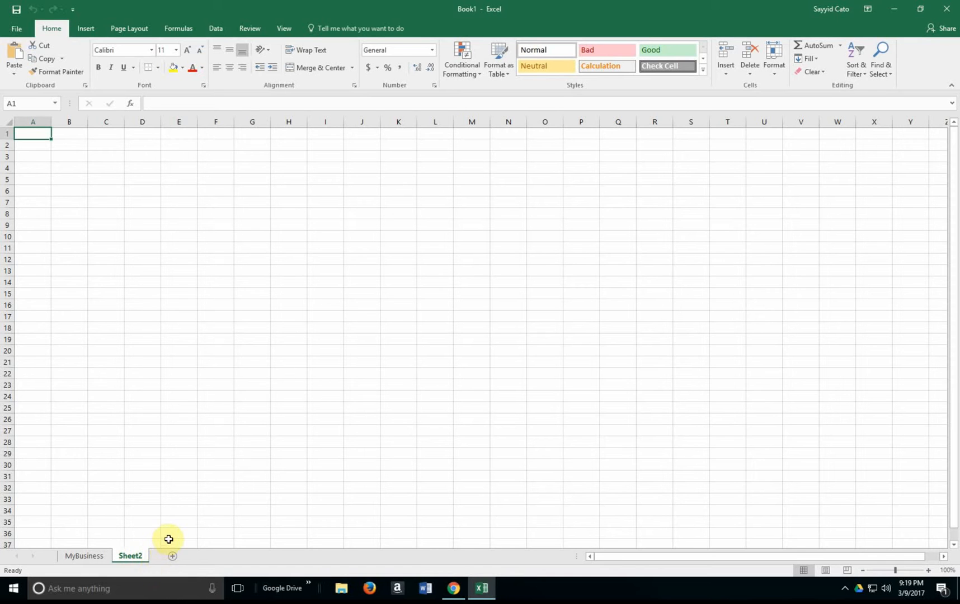
pyautogui.doubleClick(135, 558)
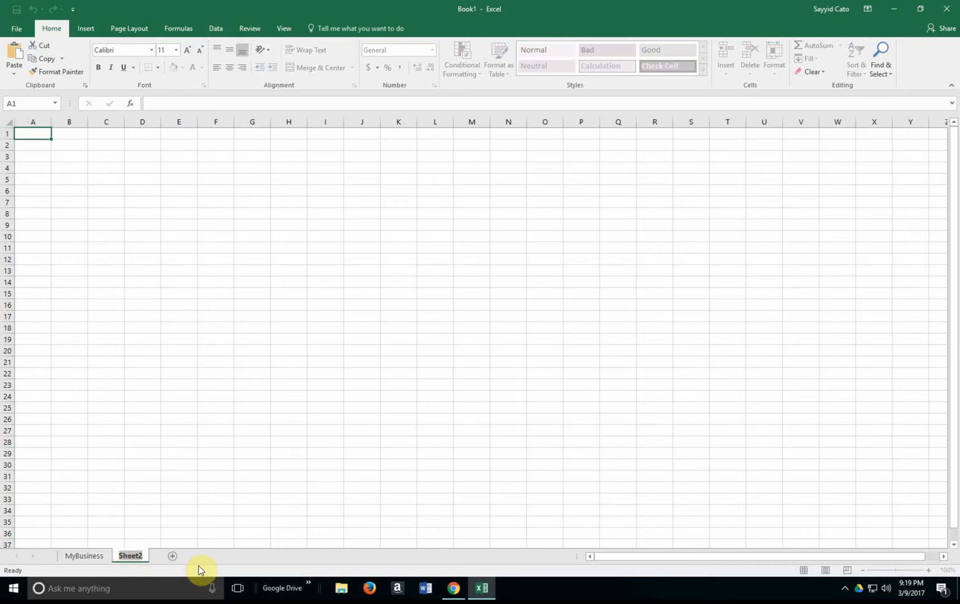
pyautogui.write('MyBusiness')
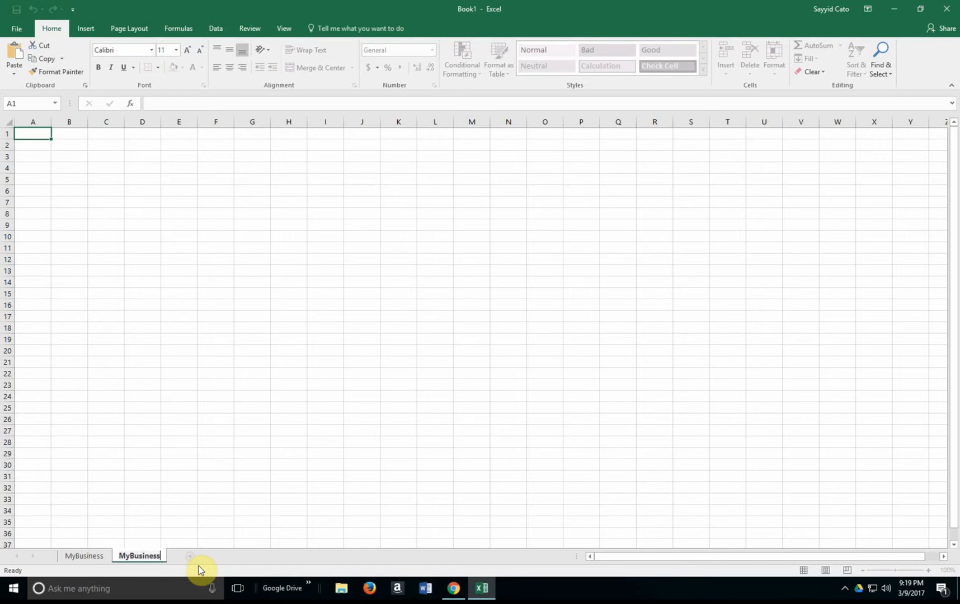
pyautogui.write('Clients')
pyautogui.click(201, 534)
# - Switch back and forth between the MyBusiness and MyBusinessClients worksheets to view both
pyautogui.click(101, 555)
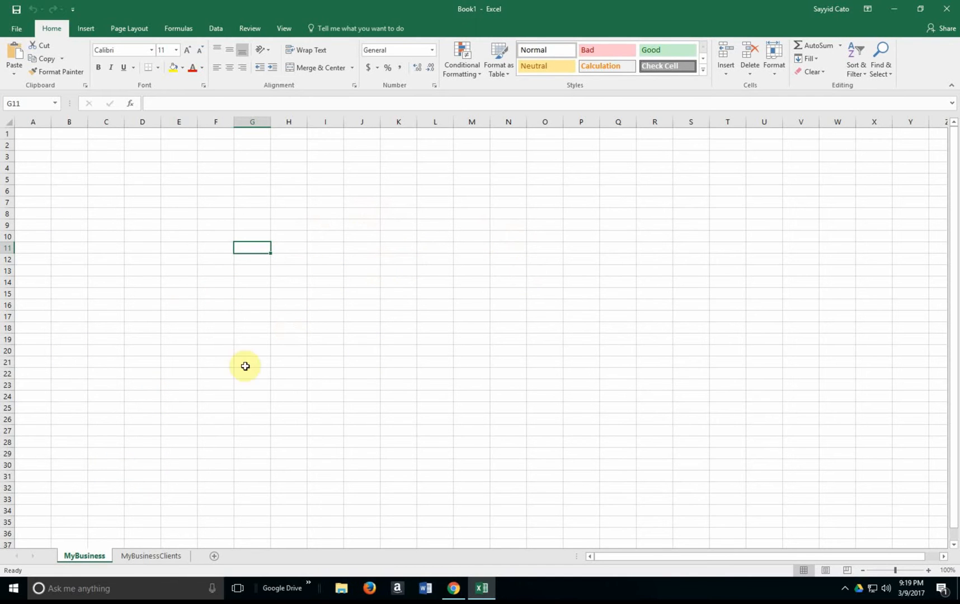
pyautogui.click(156, 557)
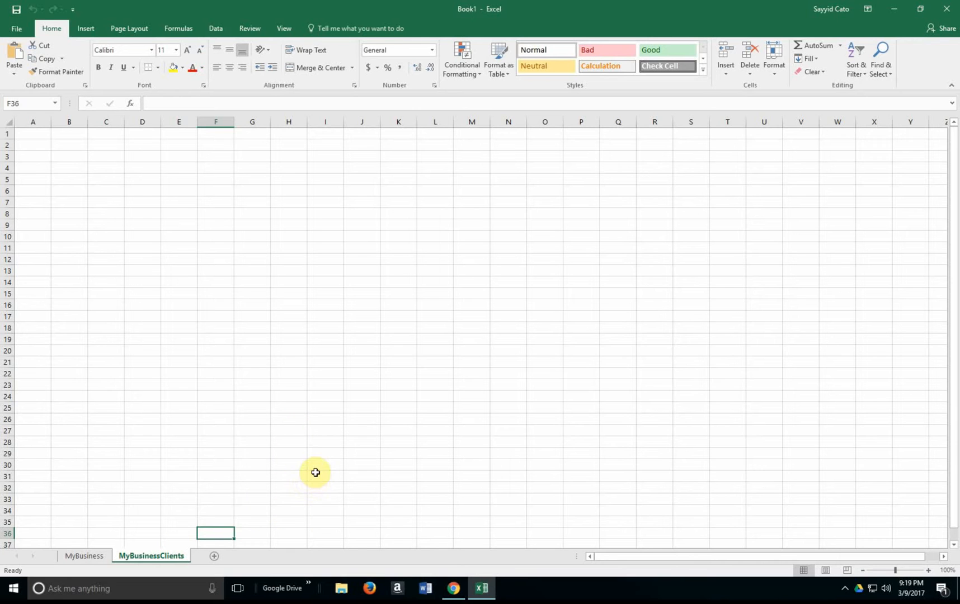
pyautogui.rightClick(90, 558)
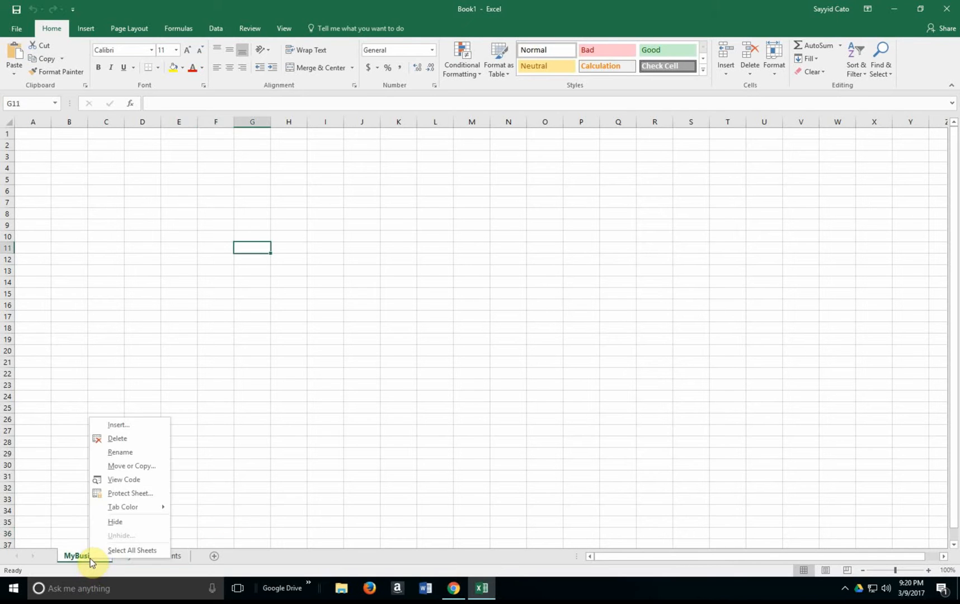
pyautogui.click(75, 526)
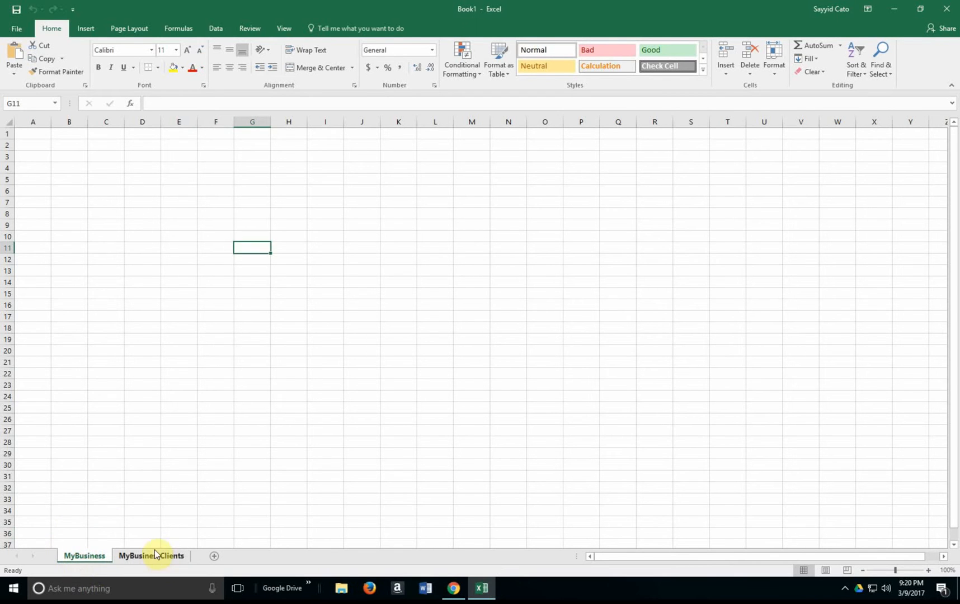
pyautogui.click(146, 562)
pyautogui.click(81, 560)
pyautogui.click(139, 558)
pyautogui.click(92, 558)
# - Give the MyBusiness worksheet's tab a lighter blue theme color
pyautogui.rightClick(87, 561)
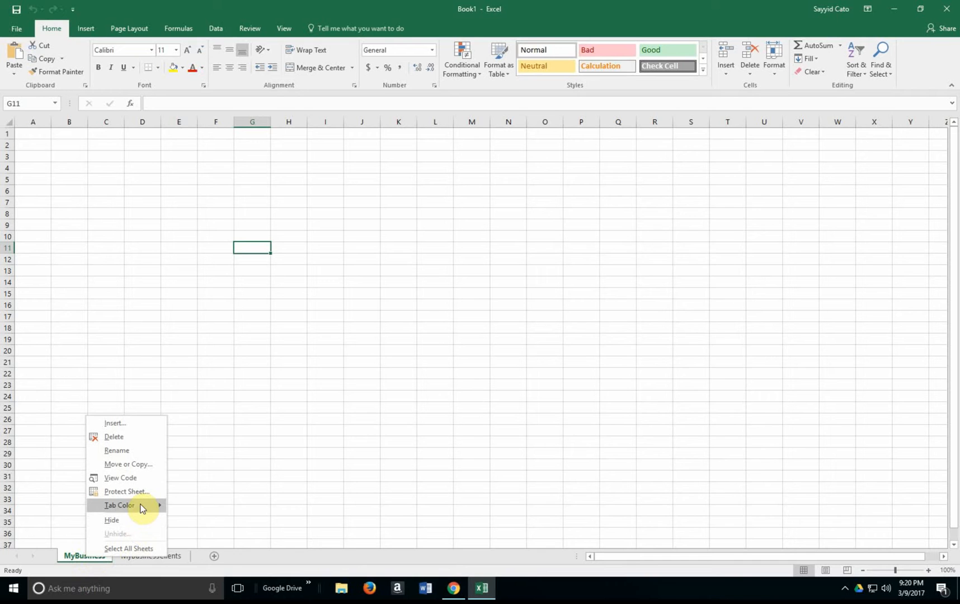
pyautogui.moveTo(141, 509)
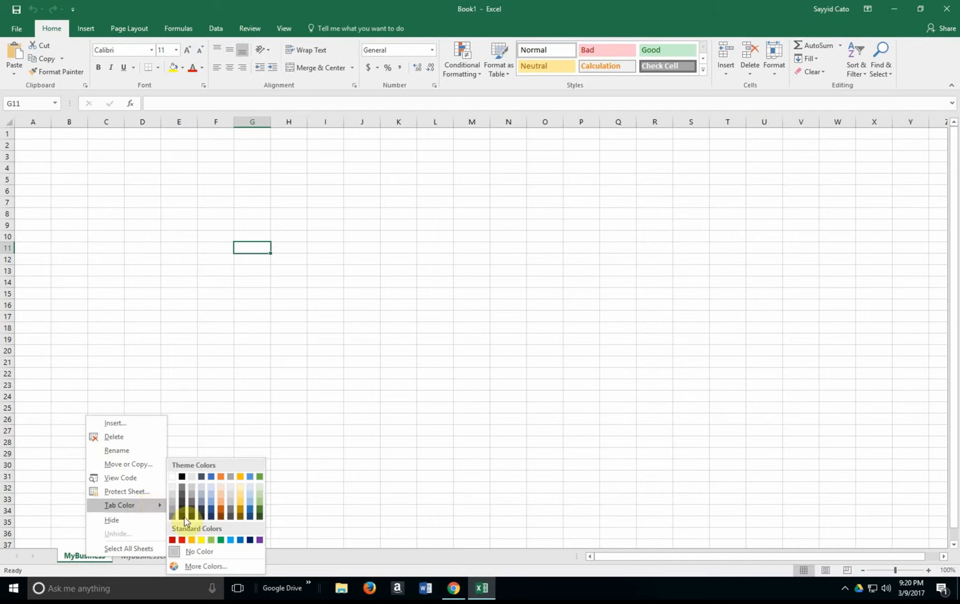
pyautogui.click(214, 504)
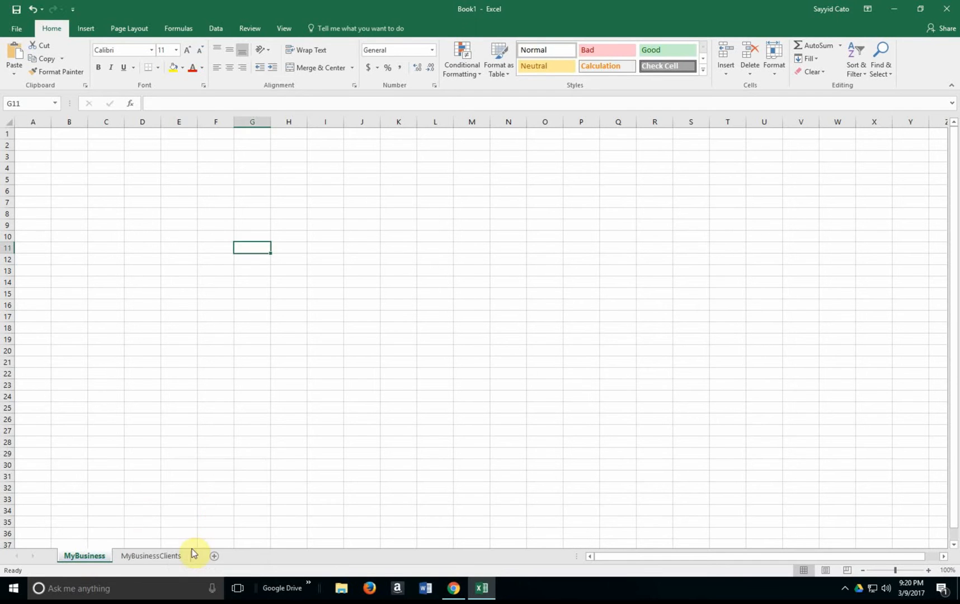
# - Give the MyBusinessClients worksheet's tab the gold theme color and check both colored tabs by switching sheets
pyautogui.click(142, 557)
pyautogui.rightClick(142, 557)
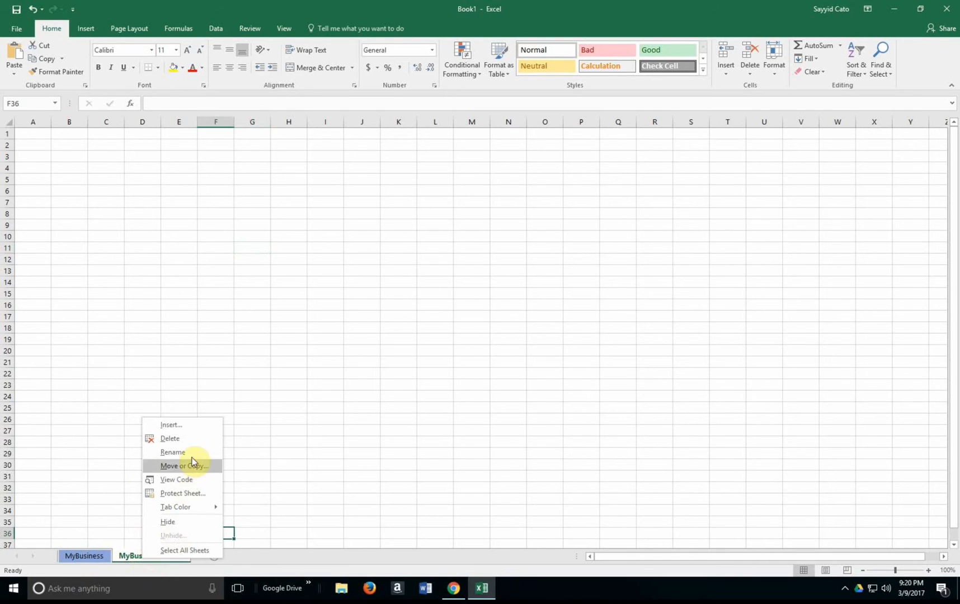
pyautogui.moveTo(196, 512)
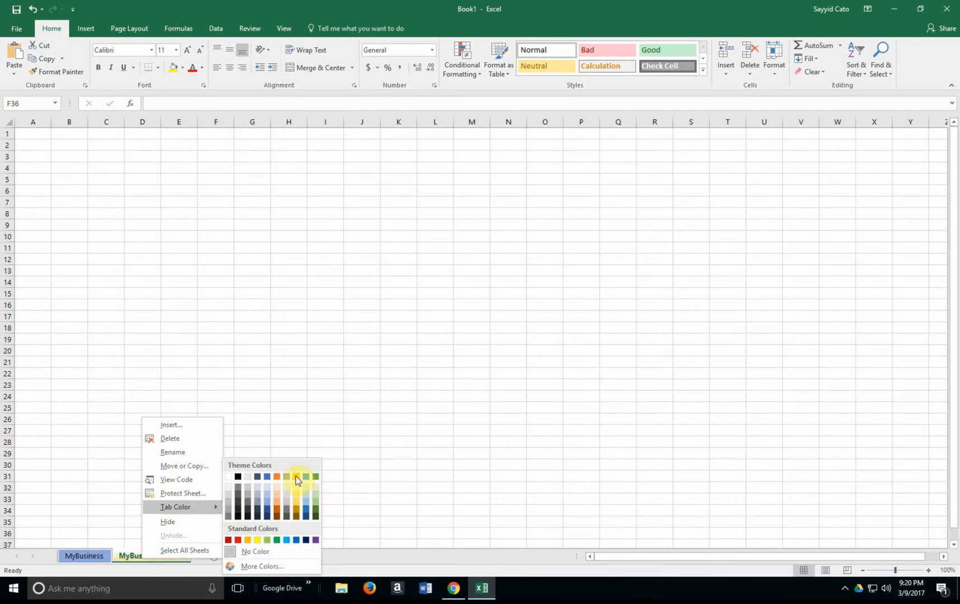
pyautogui.click(296, 478)
pyautogui.click(313, 439)
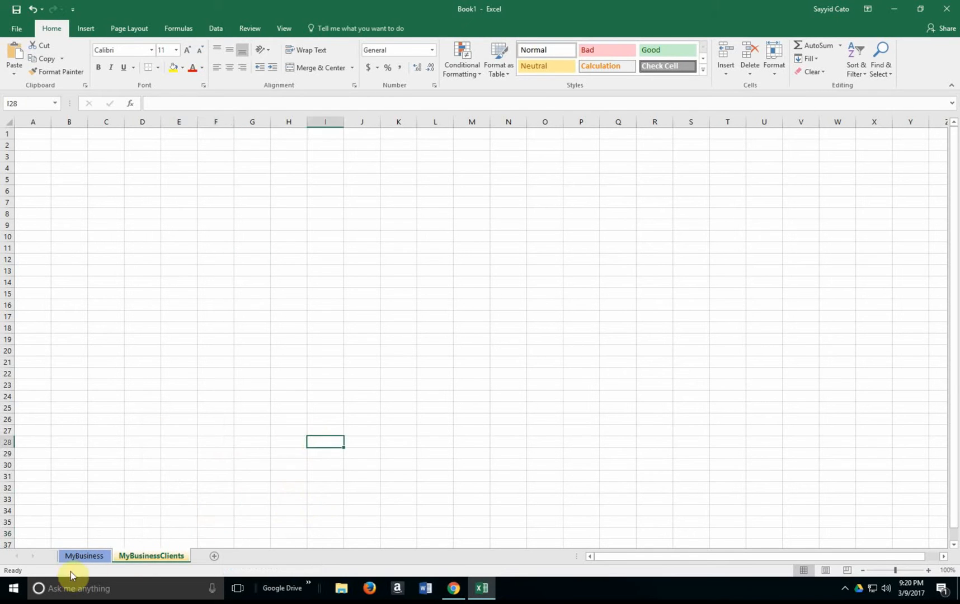
pyautogui.click(90, 558)
pyautogui.click(127, 559)
# - Enter the title MyBusiness in cell A1 of the MyBusiness worksheet
pyautogui.click(92, 556)
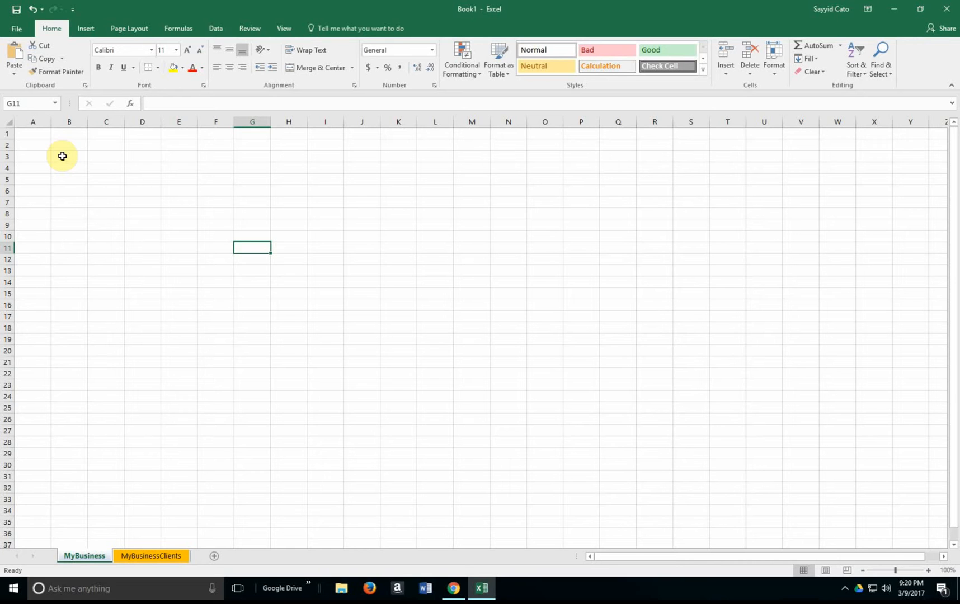
pyautogui.click(30, 134)
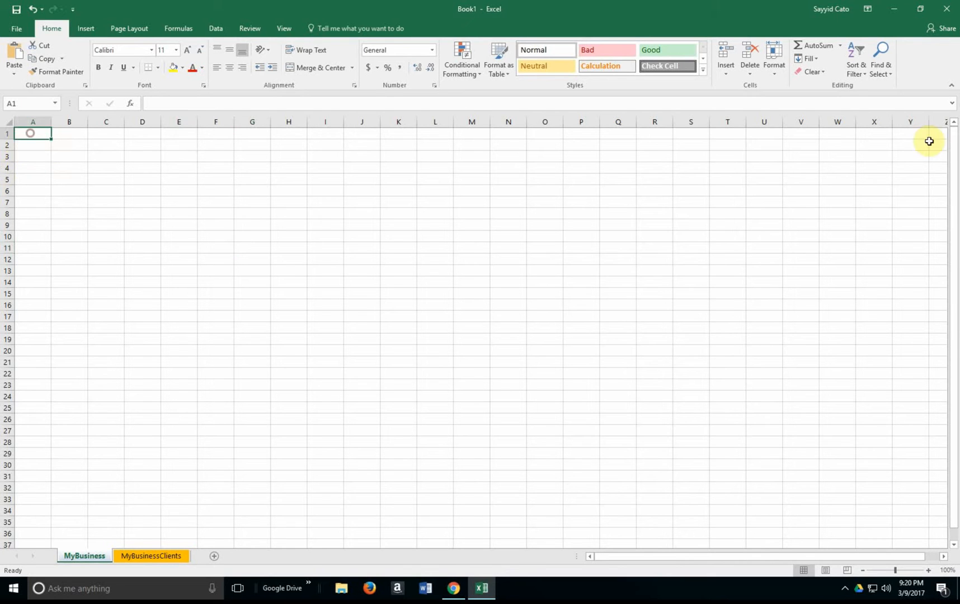
pyautogui.write('My')
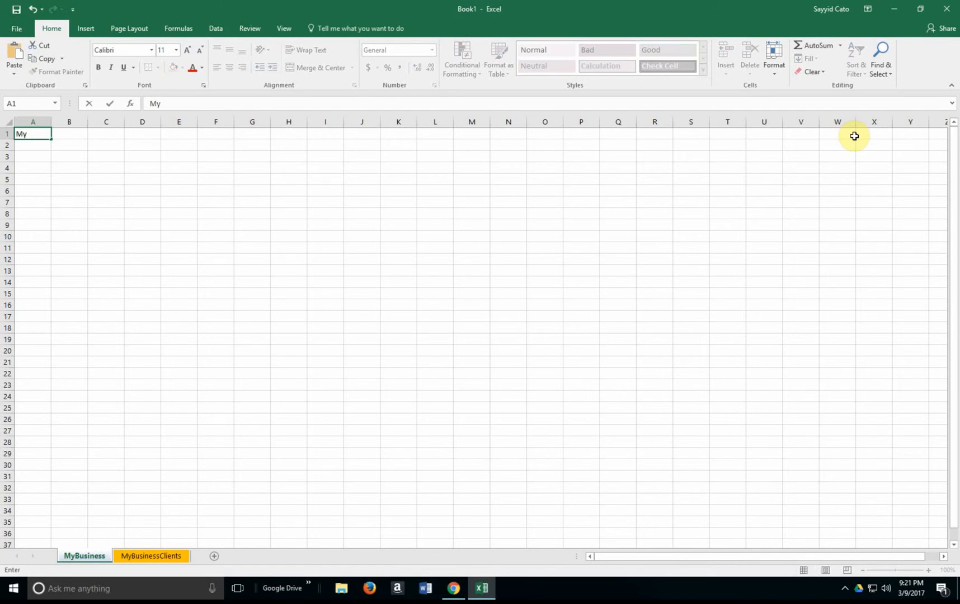
pyautogui.write('Business')
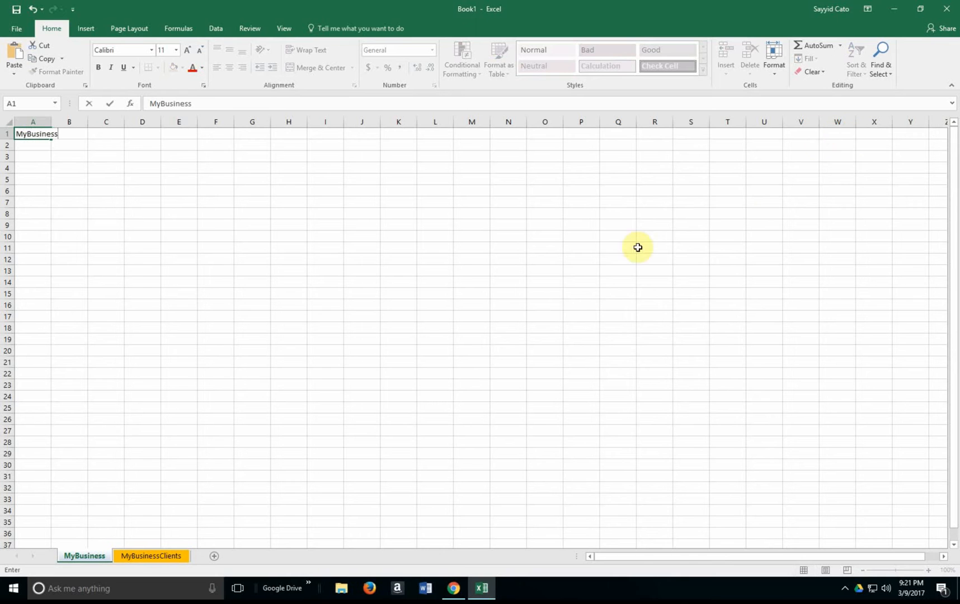
pyautogui.click(622, 250)
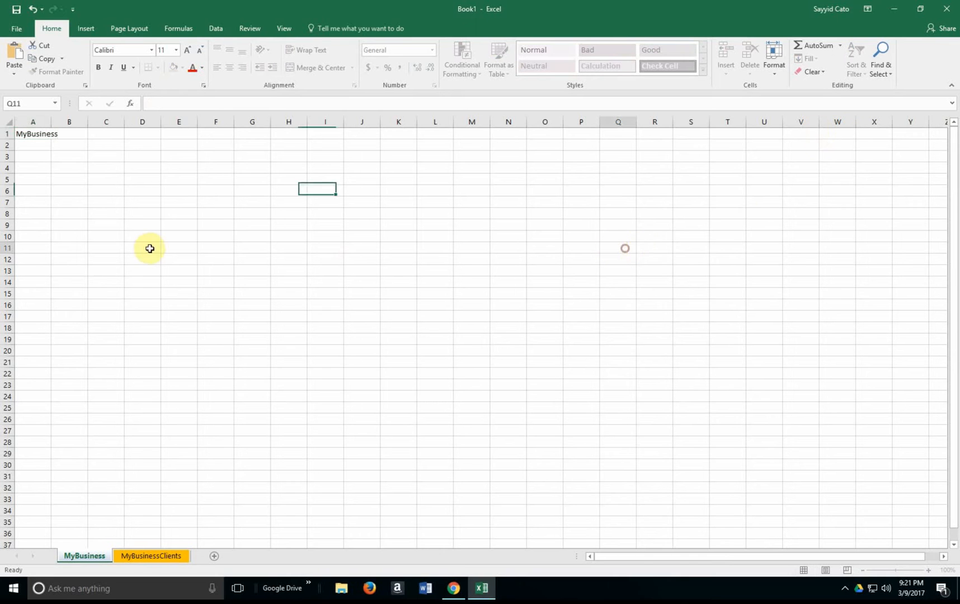
# - Highlight columns A through J one at a time to examine how the sheet's columns are laid out
pyautogui.click(34, 134)
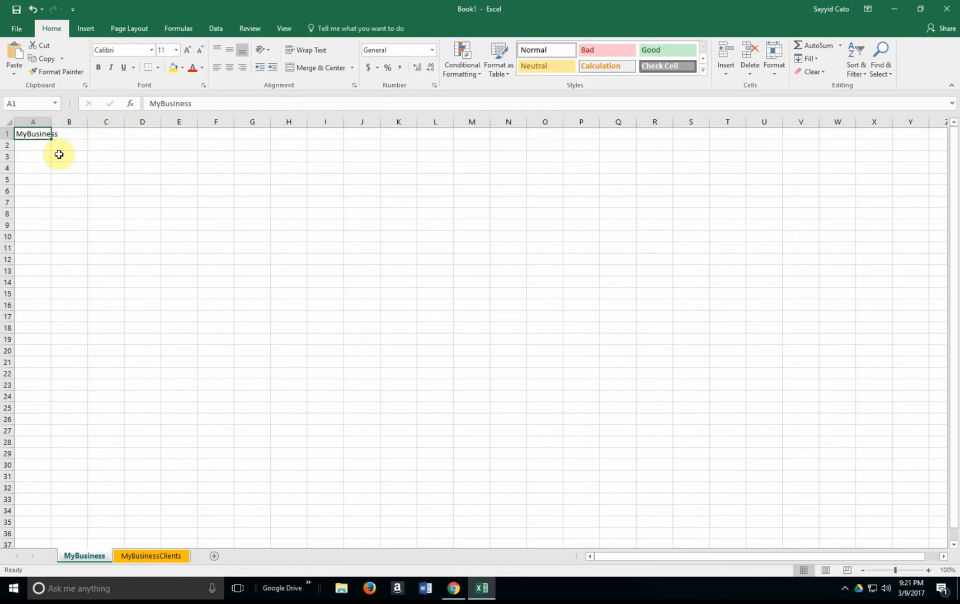
pyautogui.click(31, 124)
pyautogui.click(67, 122)
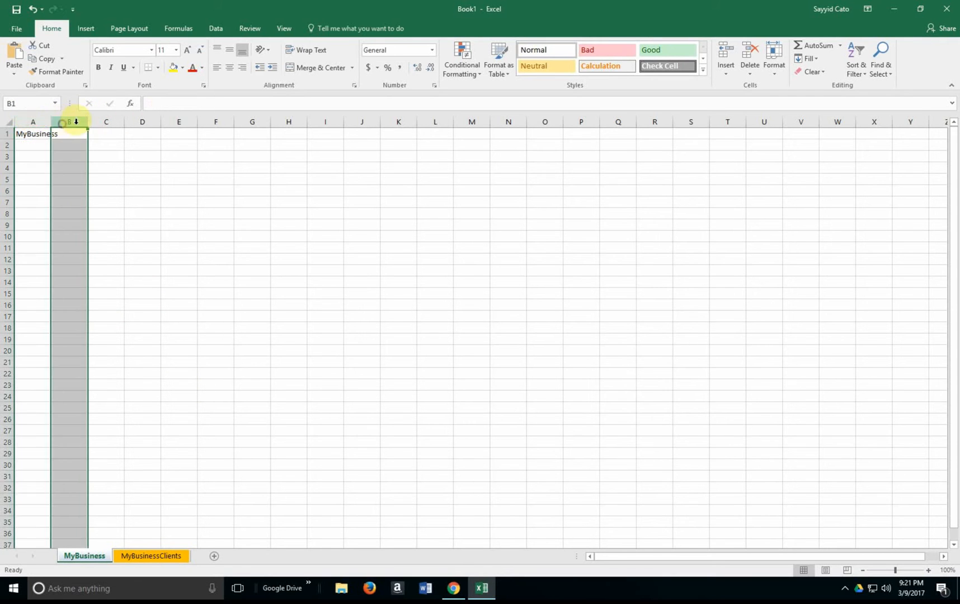
pyautogui.click(113, 122)
pyautogui.click(143, 122)
pyautogui.click(184, 122)
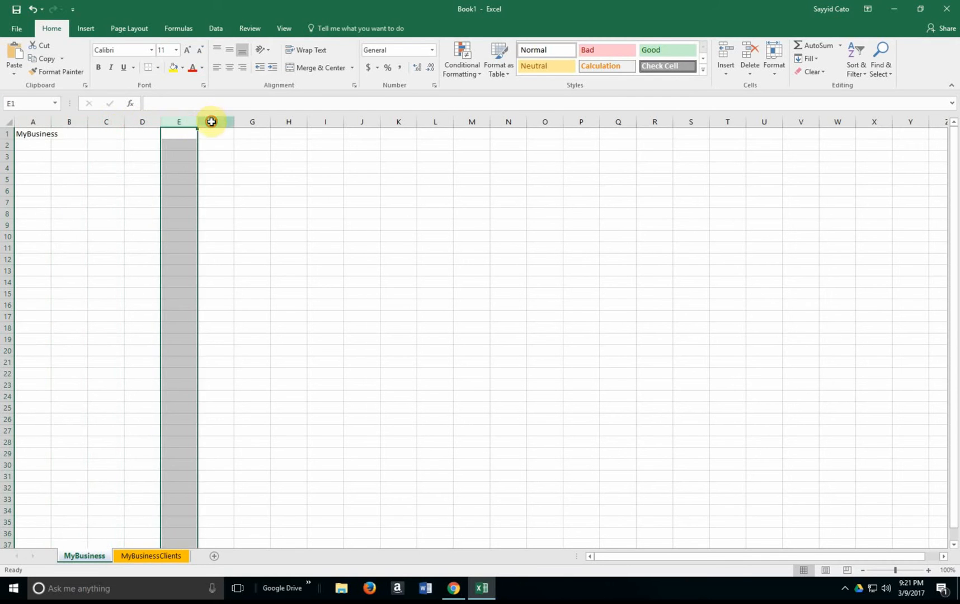
pyautogui.click(213, 122)
pyautogui.click(252, 124)
pyautogui.click(289, 122)
pyautogui.click(325, 122)
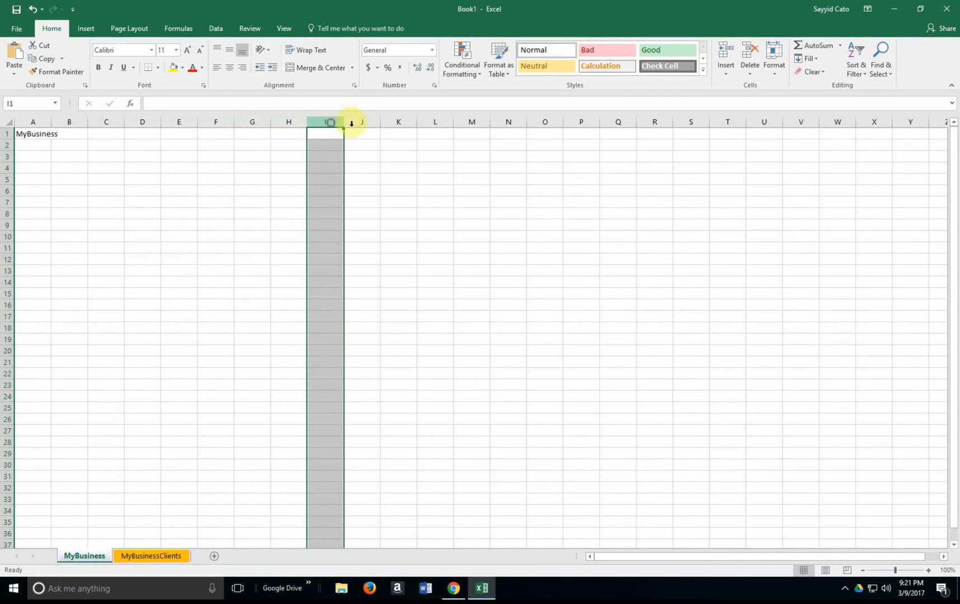
pyautogui.click(370, 122)
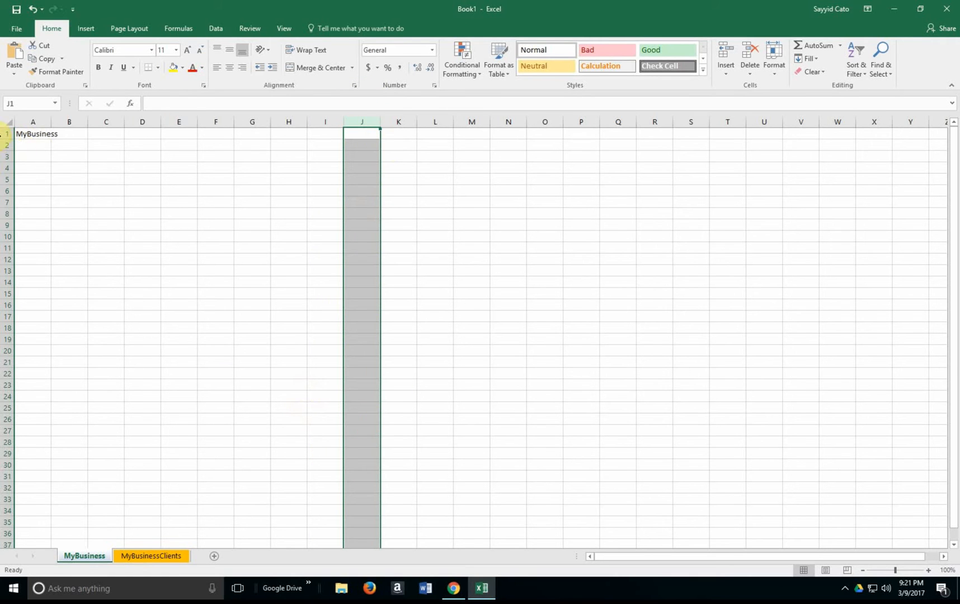
# - Highlight rows 1 to 3, columns A and C, and row 1 again to compare rows with columns
pyautogui.click(3, 134)
pyautogui.click(5, 146)
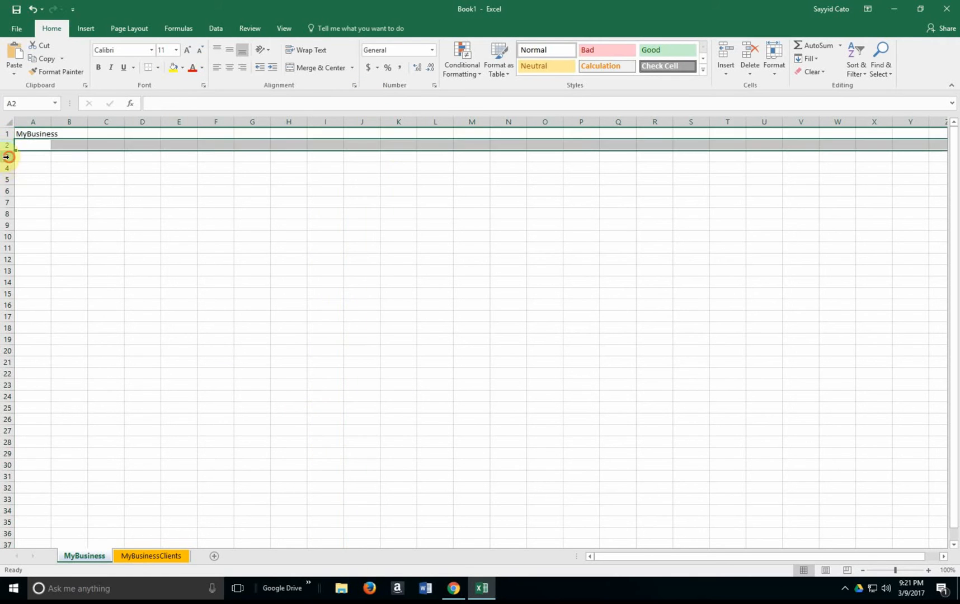
pyautogui.click(4, 156)
pyautogui.click(35, 122)
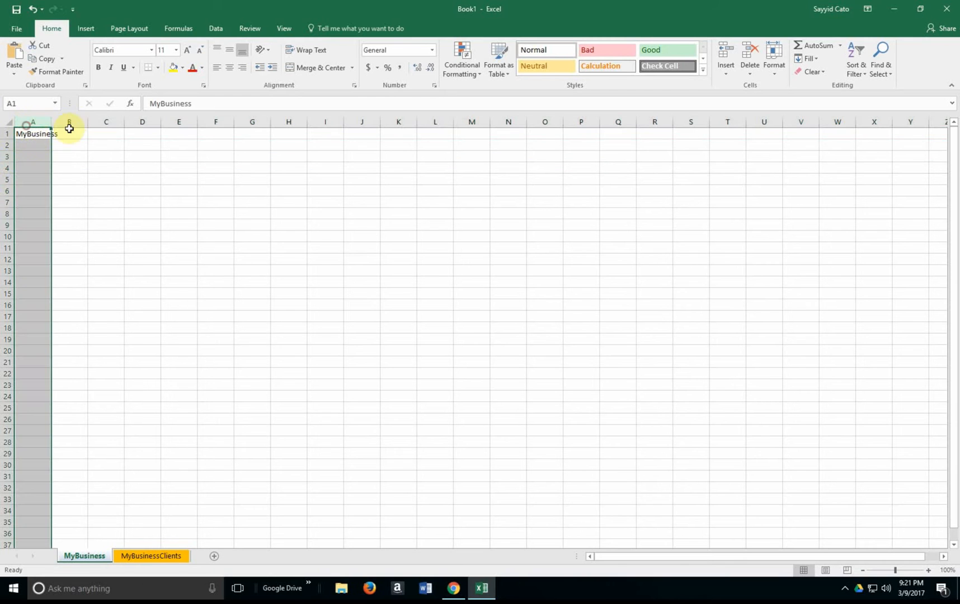
pyautogui.click(105, 122)
pyautogui.click(5, 135)
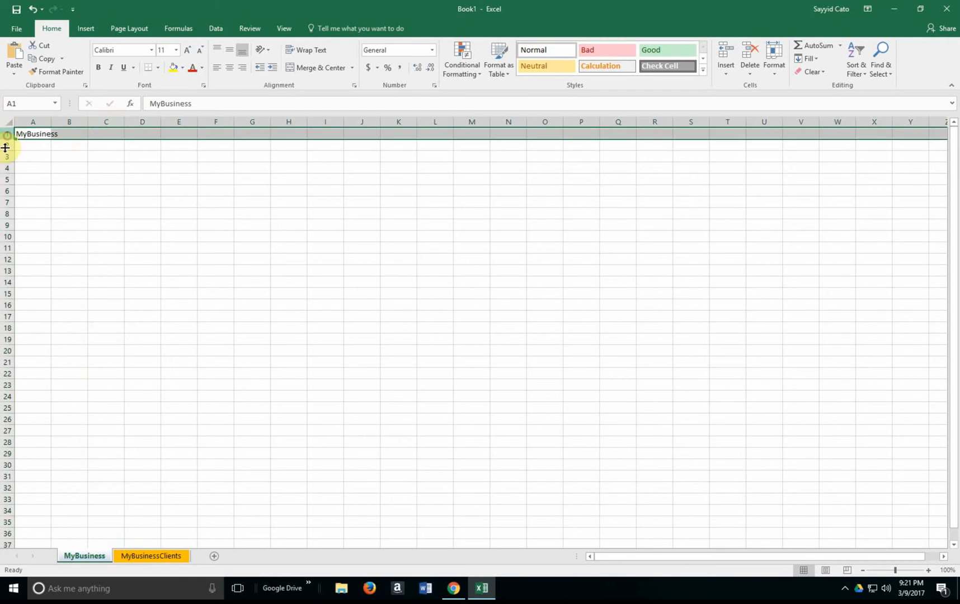
pyautogui.click(106, 186)
# - Select cell A1 and various single cells such as K2, L5, B4 and D10 to examine individual cells
pyautogui.click(43, 134)
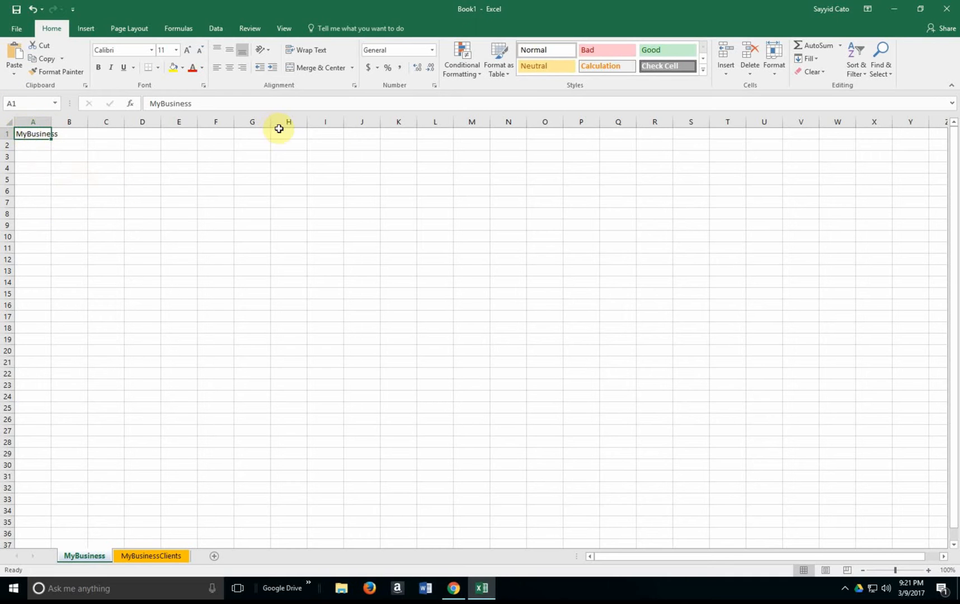
pyautogui.click(397, 148)
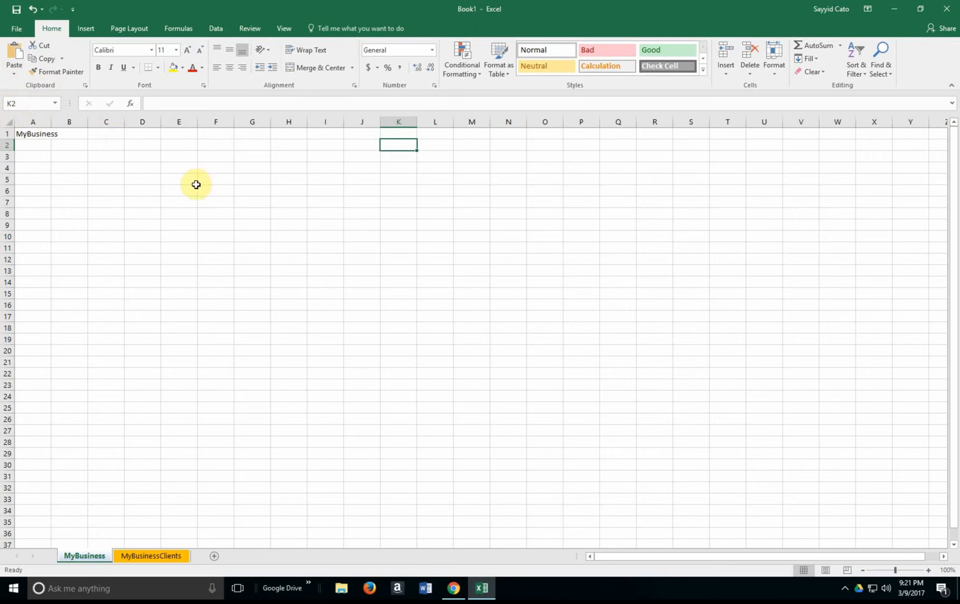
pyautogui.click(425, 179)
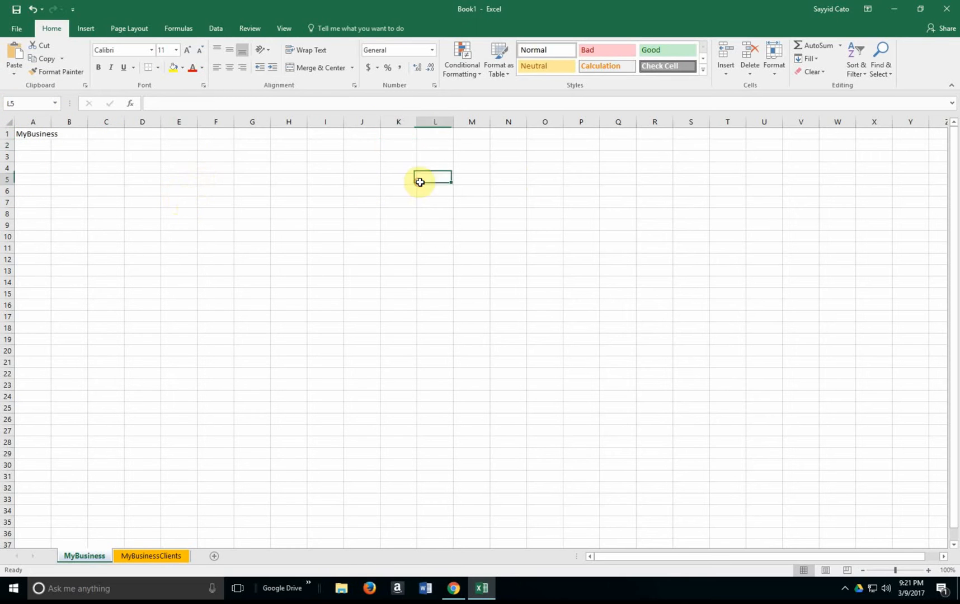
pyautogui.click(546, 158)
pyautogui.click(291, 167)
pyautogui.click(179, 168)
pyautogui.click(69, 168)
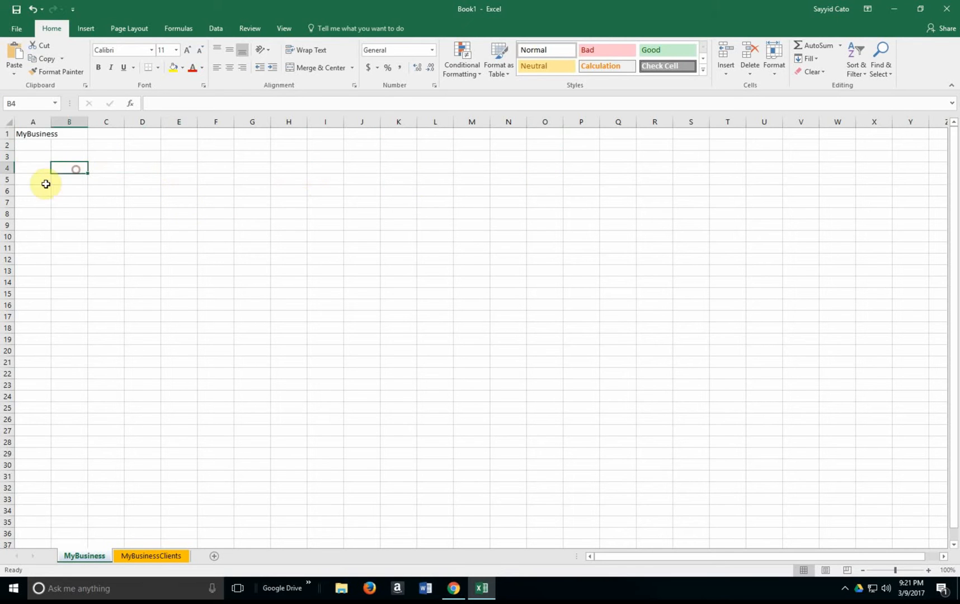
pyautogui.click(32, 168)
pyautogui.click(34, 146)
pyautogui.click(119, 170)
pyautogui.click(145, 235)
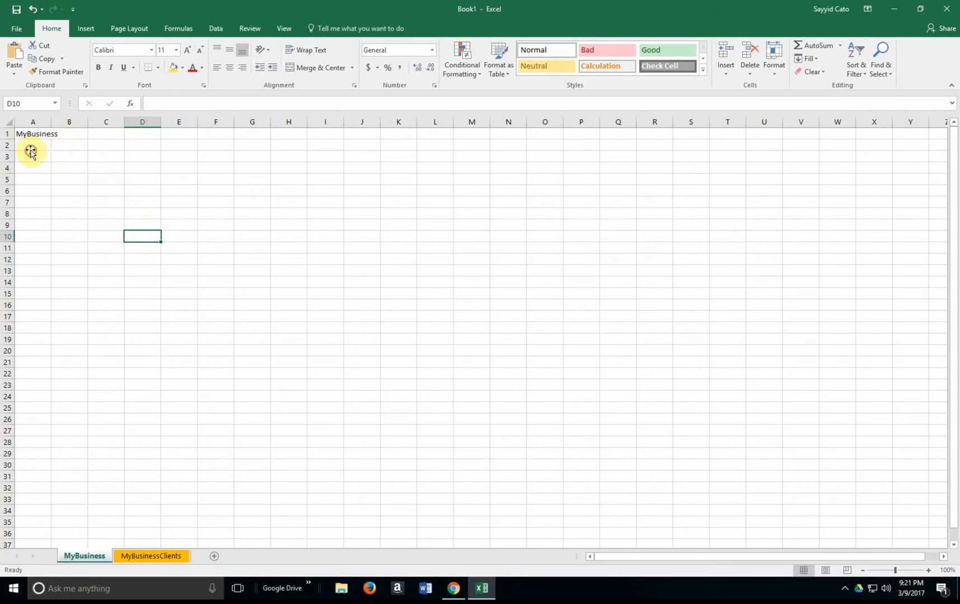
# - Enter the sample text jhgjhyjhg in cell B1 to test how it affects the overflowing title in A1
pyautogui.click(26, 134)
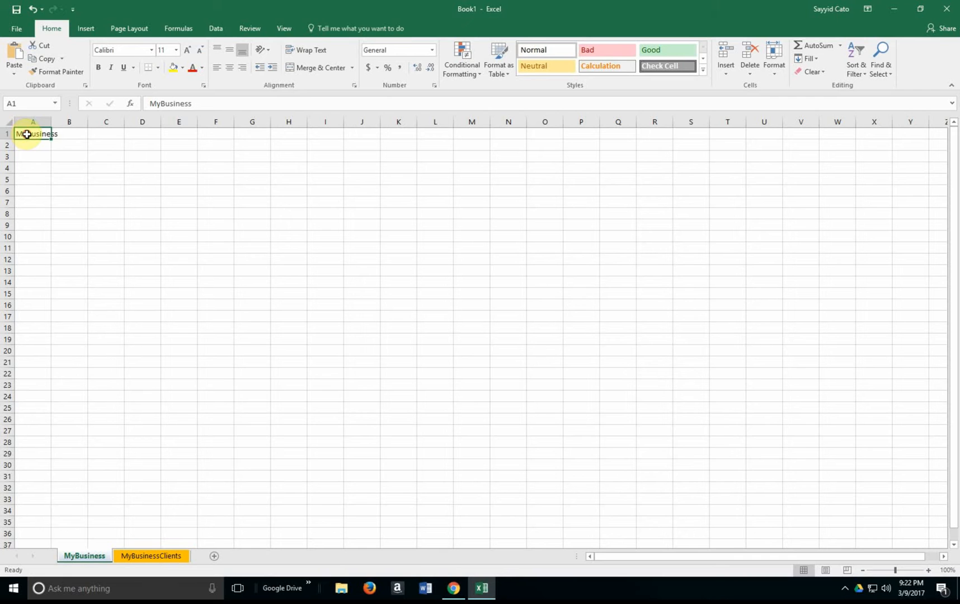
pyautogui.click(54, 145)
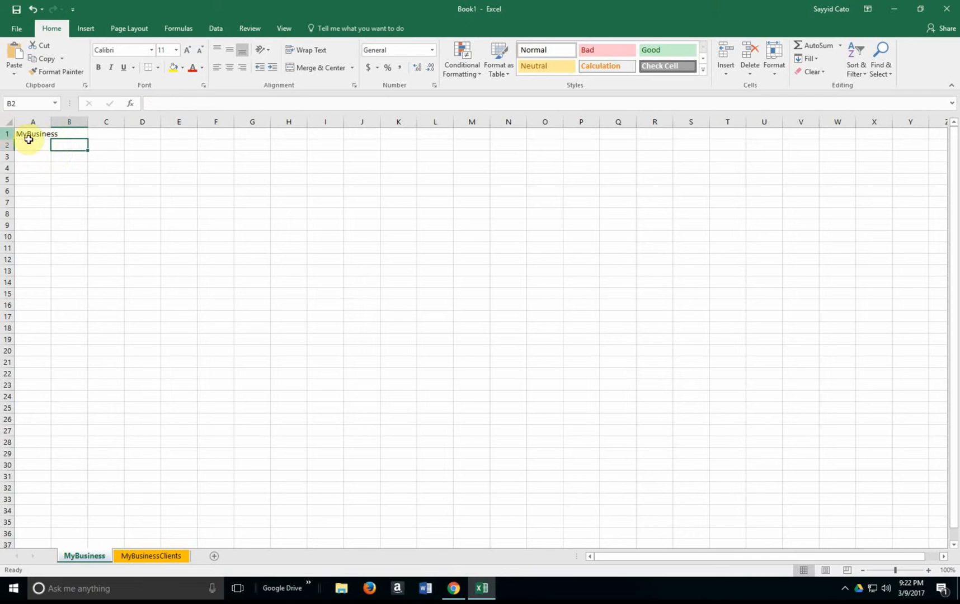
pyautogui.click(77, 135)
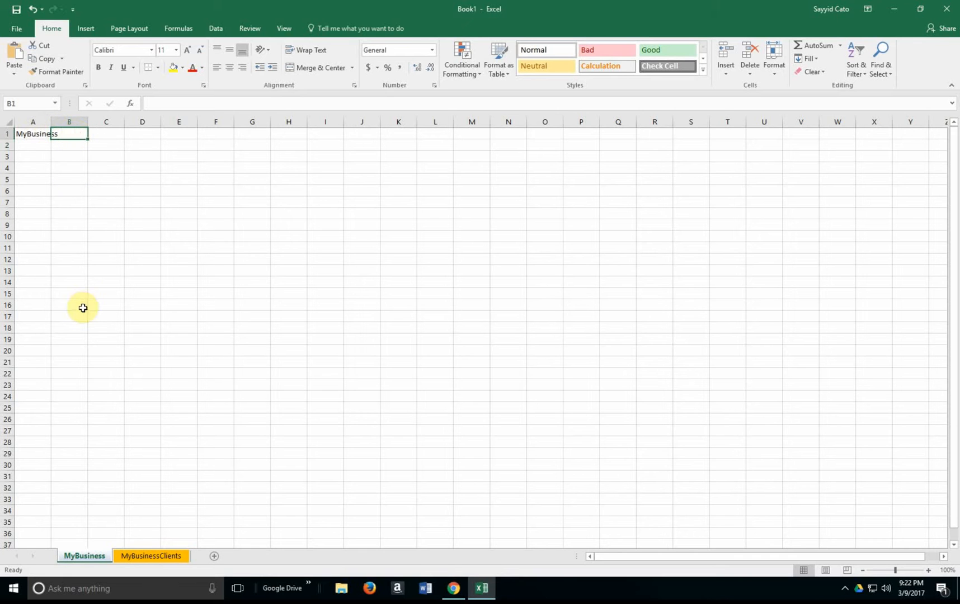
pyautogui.write('jhgjhyjhg')
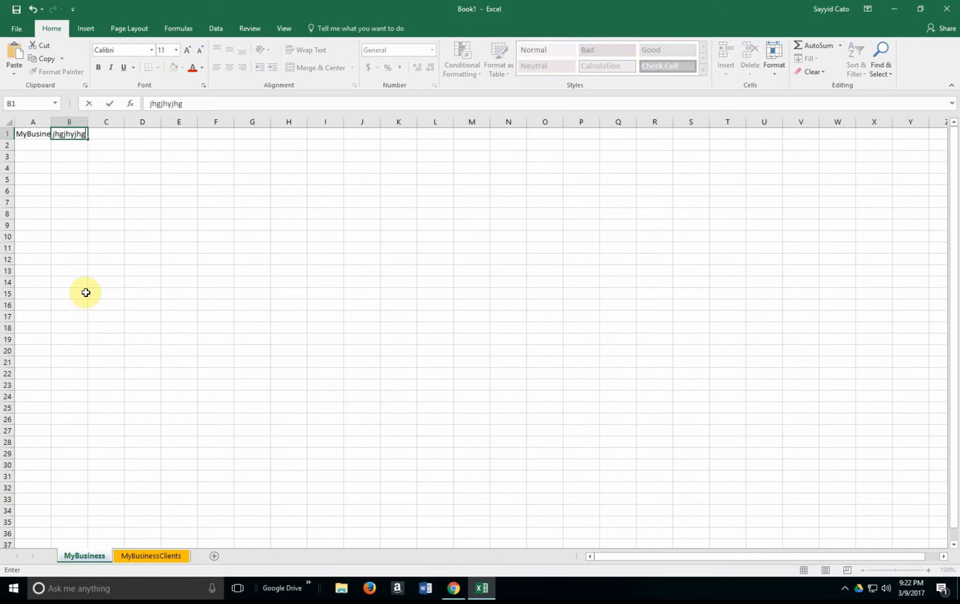
pyautogui.hotkey('ctrl', 'Return')
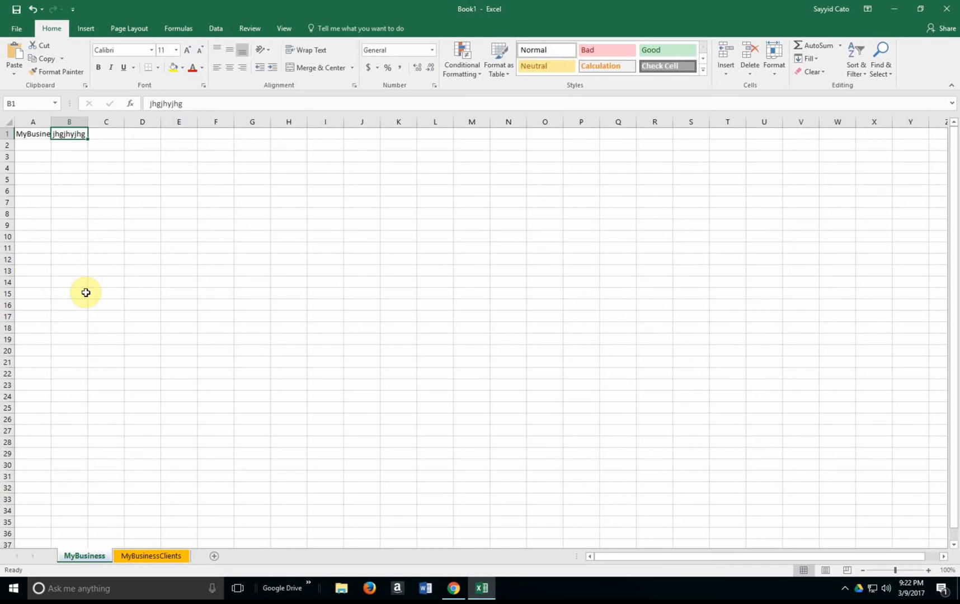
pyautogui.click(40, 215)
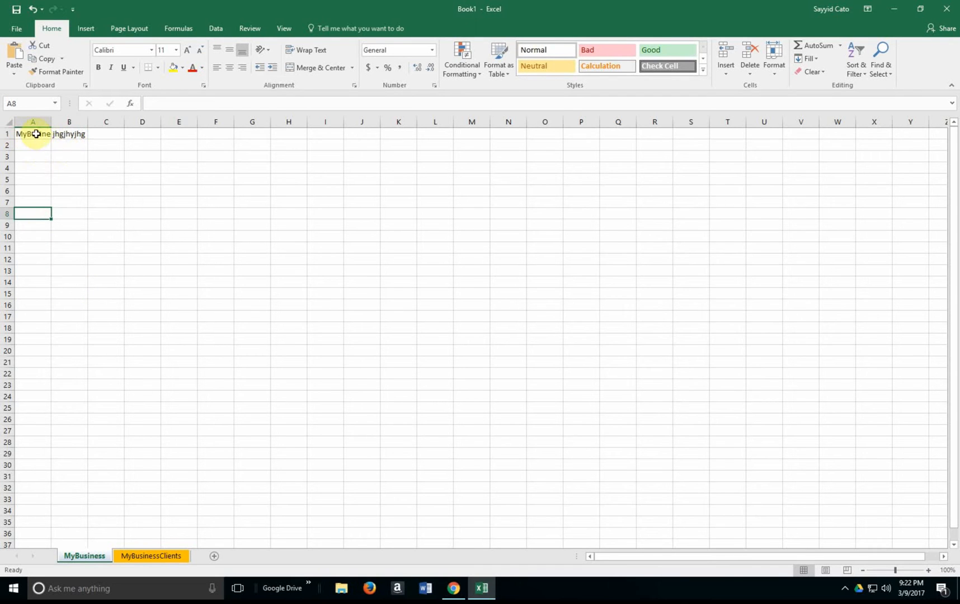
# - Delete the sample text from cell B1
pyautogui.click(72, 134)
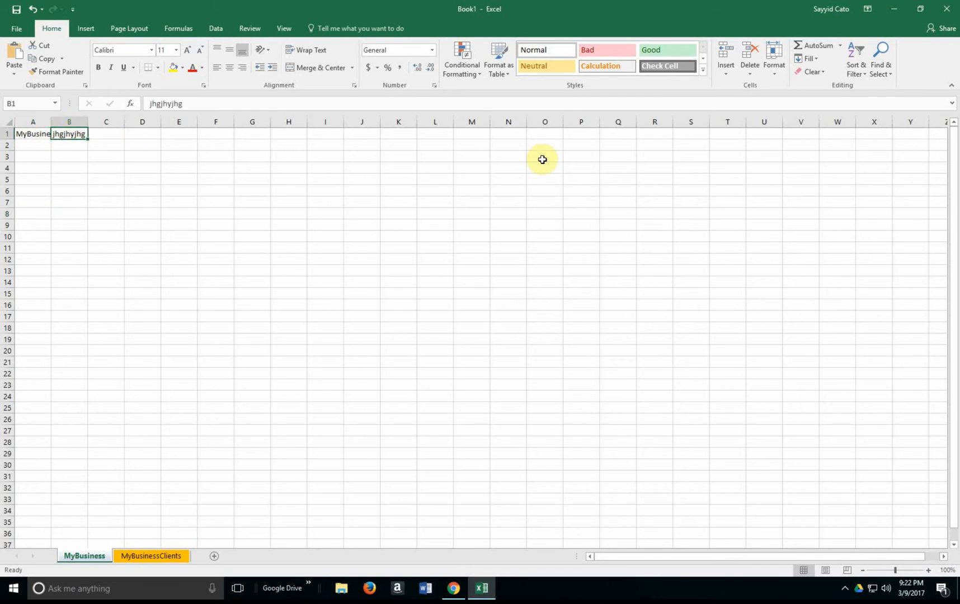
pyautogui.press('Delete')
pyautogui.click(43, 250)
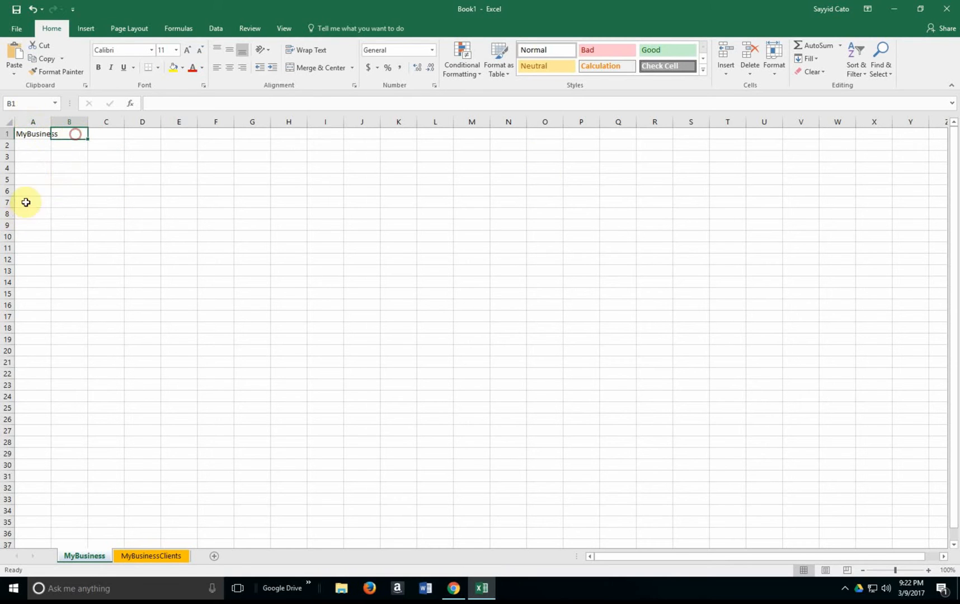
pyautogui.click(90, 199)
# - Merge and center the MyBusiness title across cells A1 through H1
pyautogui.moveTo(32, 133); pyautogui.dragTo(295, 129)
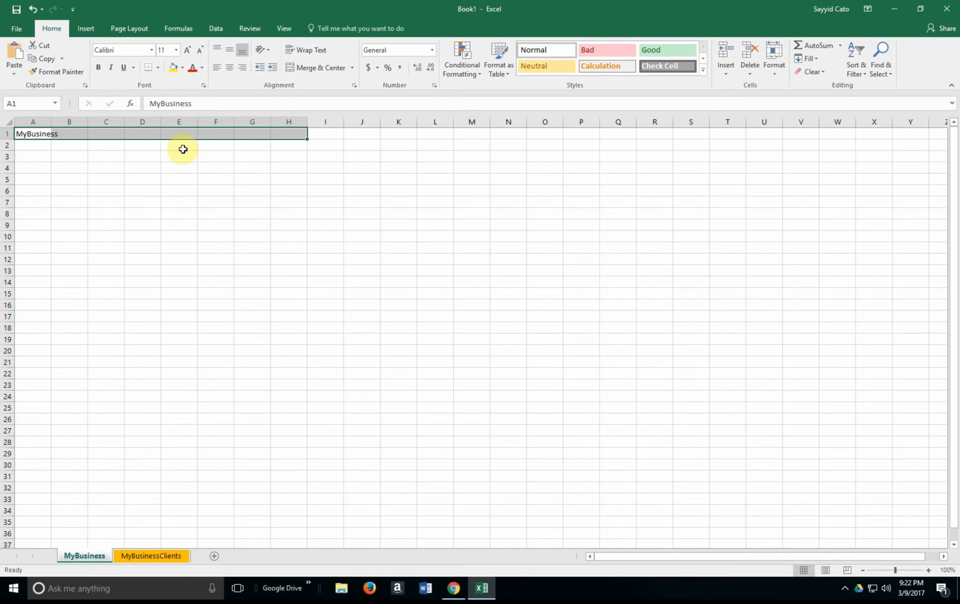
pyautogui.click(75, 159)
pyautogui.click(32, 135)
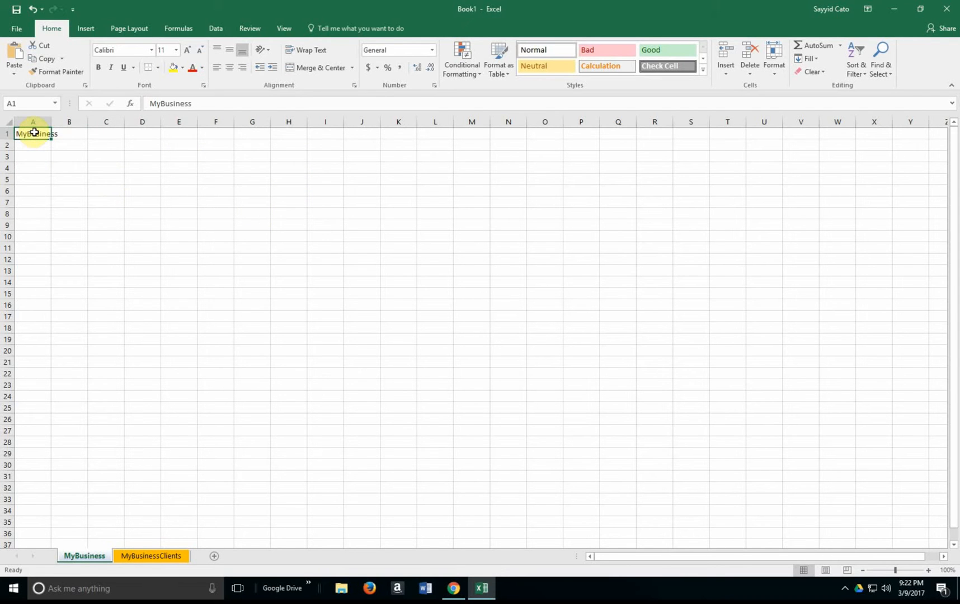
pyautogui.moveTo(36, 132)
pyautogui.mouseDown()
pyautogui.moveTo(124, 141)
pyautogui.moveTo(298, 133)
pyautogui.moveTo(300, 200)
pyautogui.moveTo(283, 163)
pyautogui.moveTo(286, 134)
pyautogui.moveTo(294, 142)
pyautogui.moveTo(296, 133)
pyautogui.mouseUp()
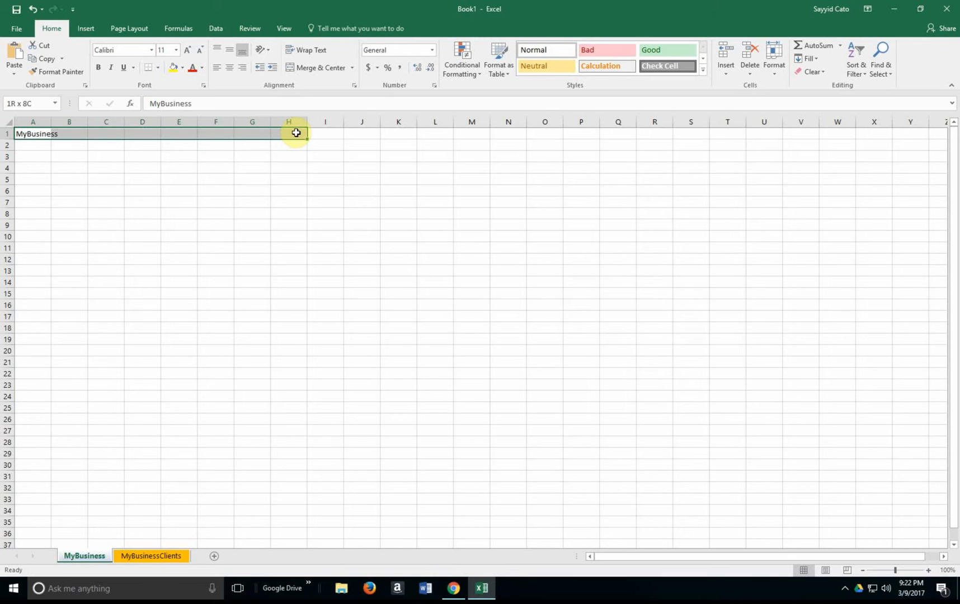
pyautogui.moveTo(296, 133); pyautogui.dragTo(295, 134)
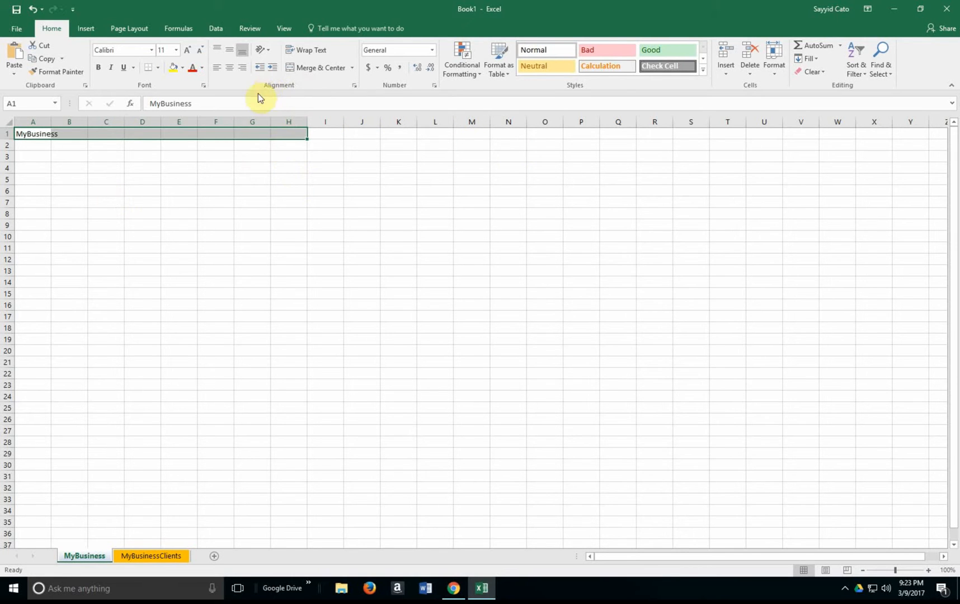
pyautogui.click(325, 68)
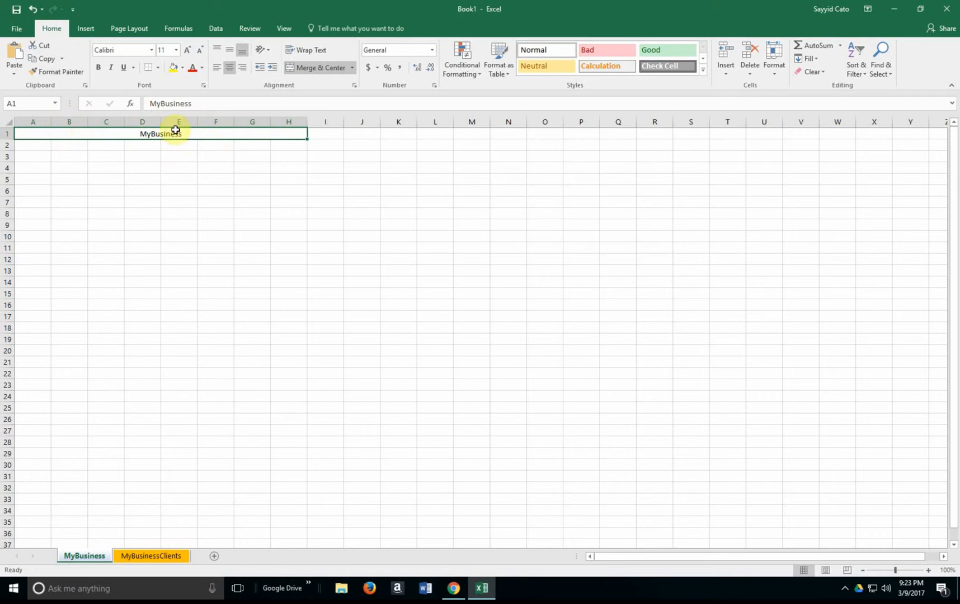
pyautogui.click(271, 213)
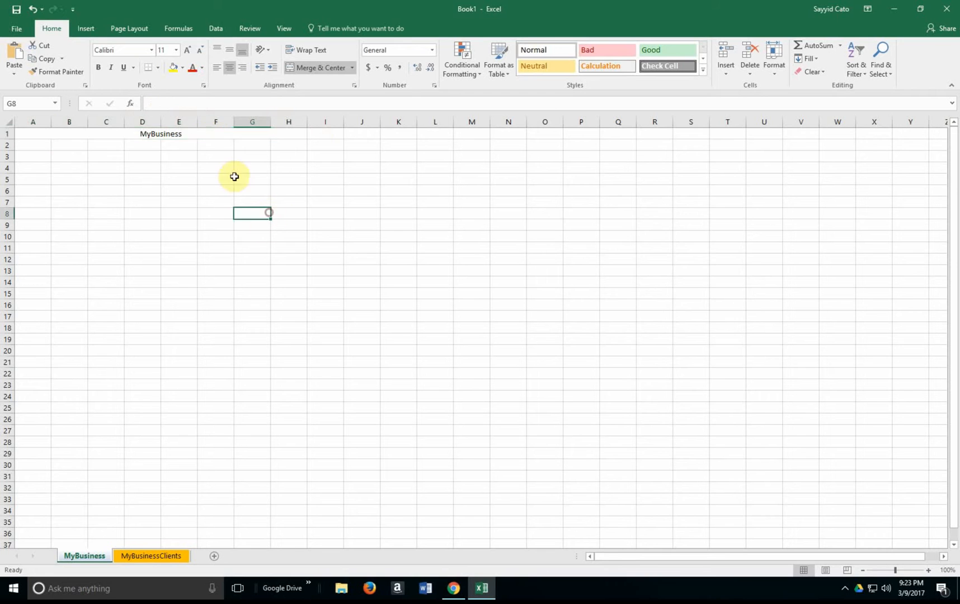
# - Increase the font size of the merged MyBusiness title to 28
pyautogui.click(208, 135)
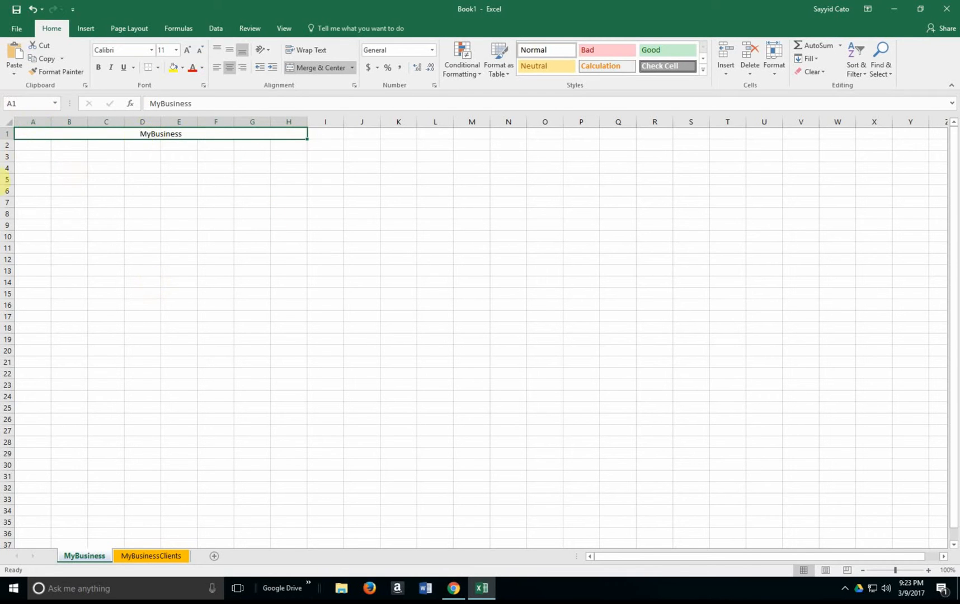
pyautogui.click(189, 53)
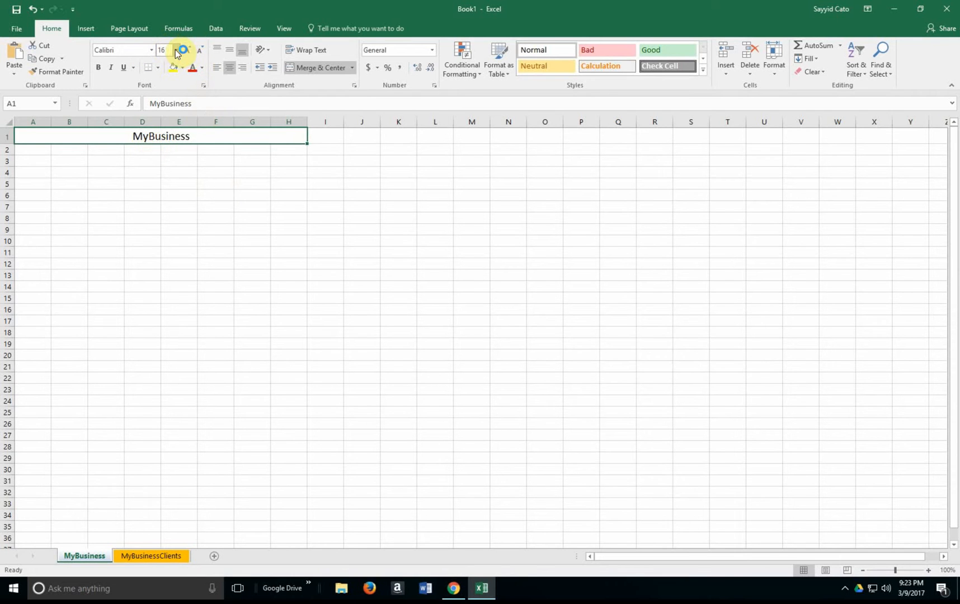
pyautogui.click(175, 49)
pyautogui.click(188, 52)
pyautogui.click(188, 53)
pyautogui.click(188, 53)
pyautogui.click(188, 53)
pyautogui.click(188, 53)
pyautogui.click(188, 53)
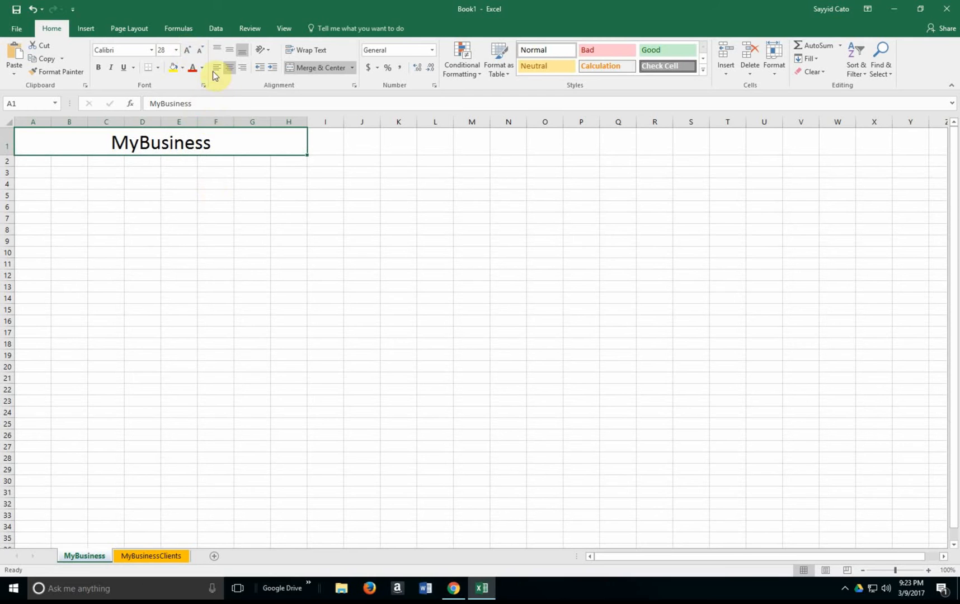
# - Set the font size of the merged MyBusiness title to 36
pyautogui.click(177, 49)
pyautogui.click(165, 224)
pyautogui.click(200, 50)
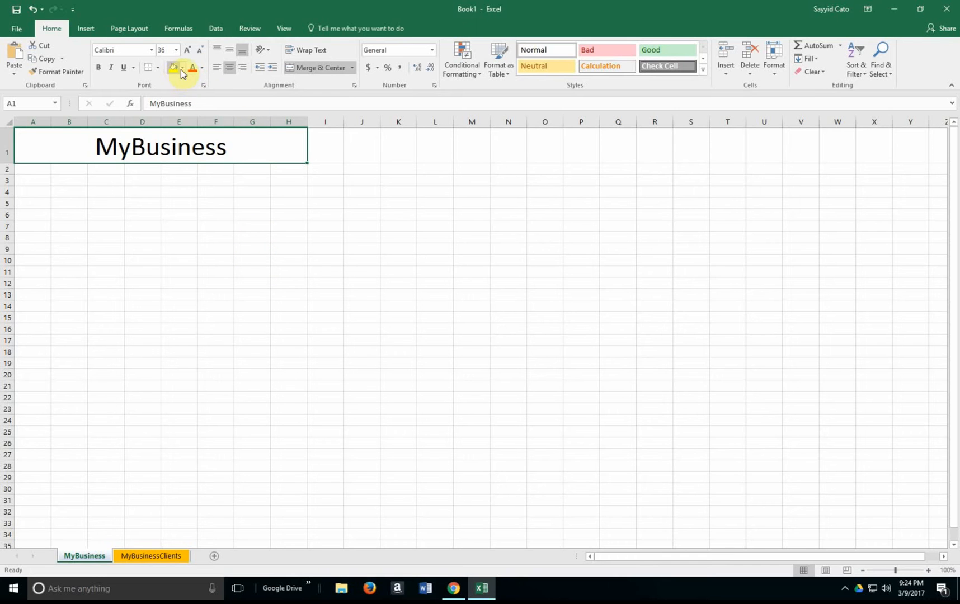
# - Fill the merged MyBusiness title cell with yellow and set its font color to blue
pyautogui.click(127, 559)
pyautogui.click(97, 560)
pyautogui.click(175, 68)
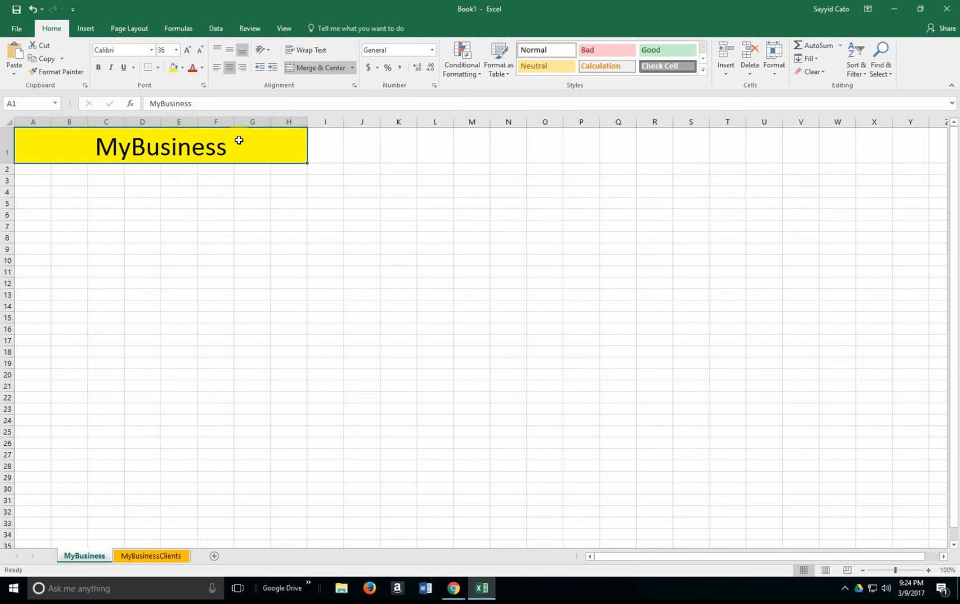
pyautogui.click(204, 69)
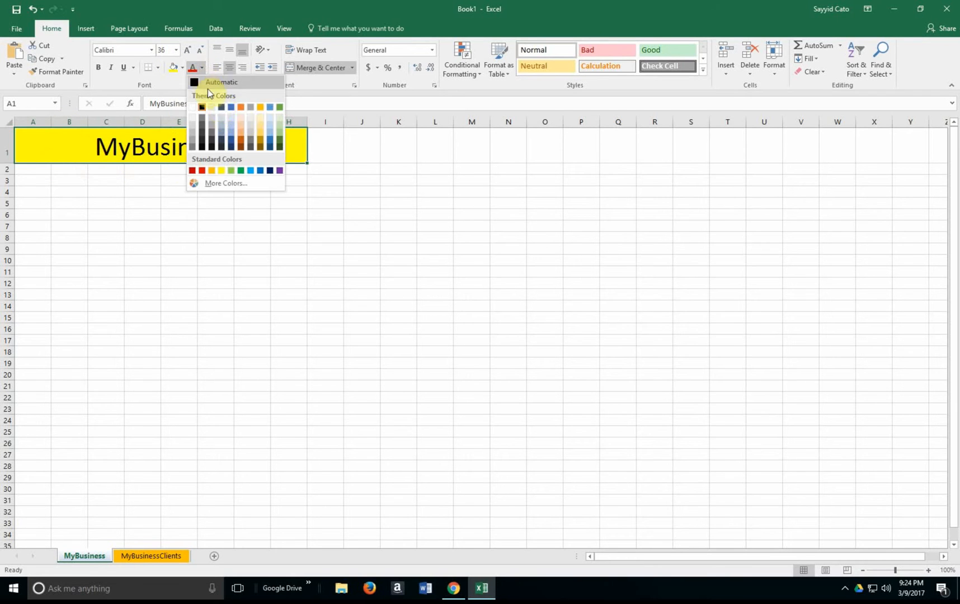
pyautogui.click(231, 106)
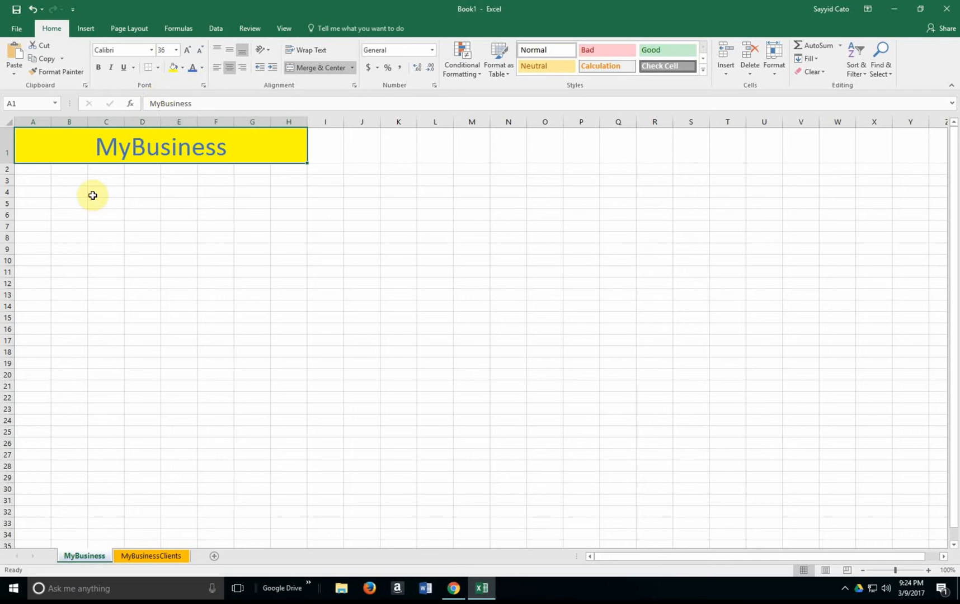
# - Enter the slogan "Our Business is making your business better" in A2 and merge and center it across A2 through H2
pyautogui.click(35, 170)
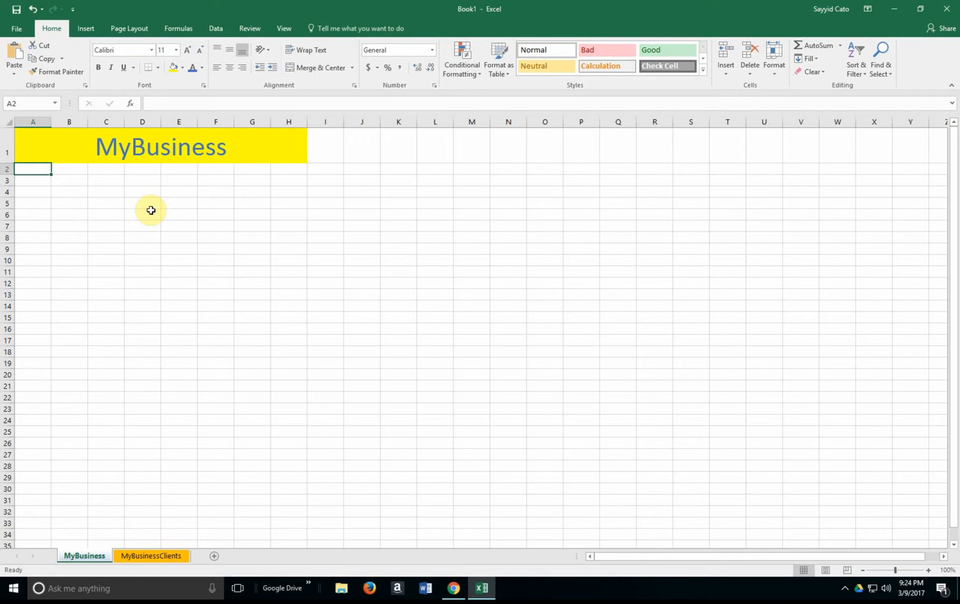
pyautogui.write('Our')
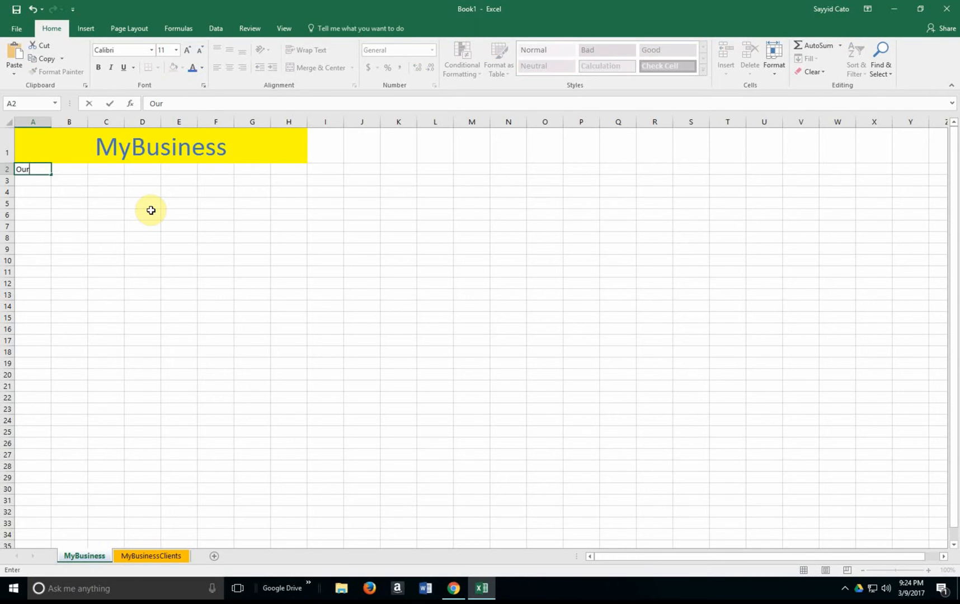
pyautogui.write(' Business is making your bus')
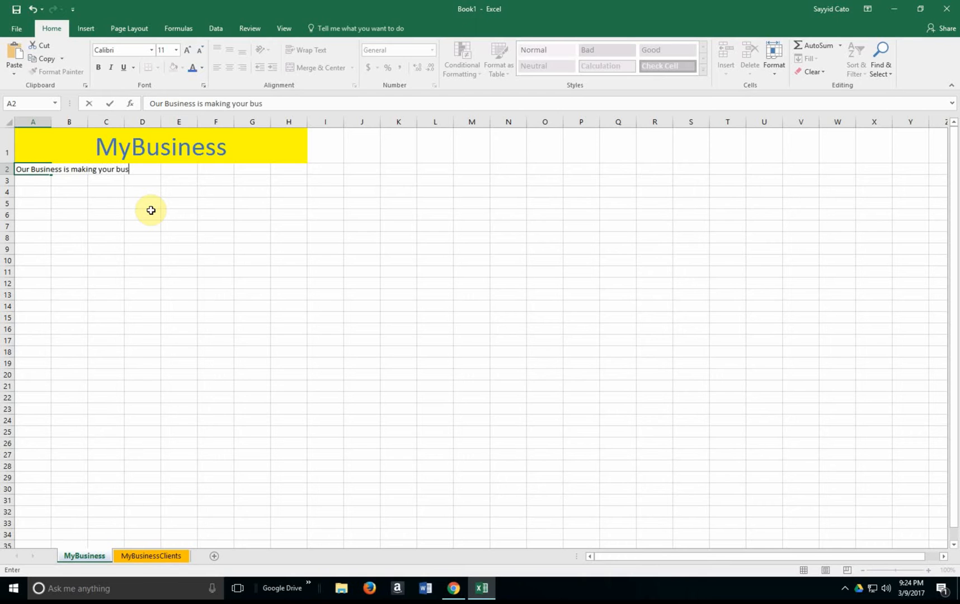
pyautogui.write('iness bettrer')
pyautogui.click(253, 214)
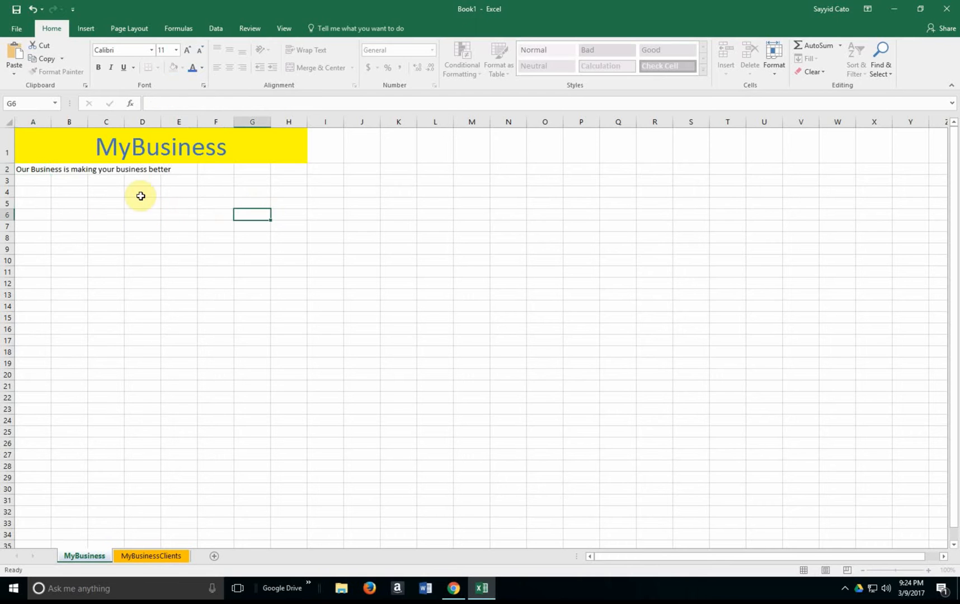
pyautogui.moveTo(31, 168); pyautogui.dragTo(287, 169)
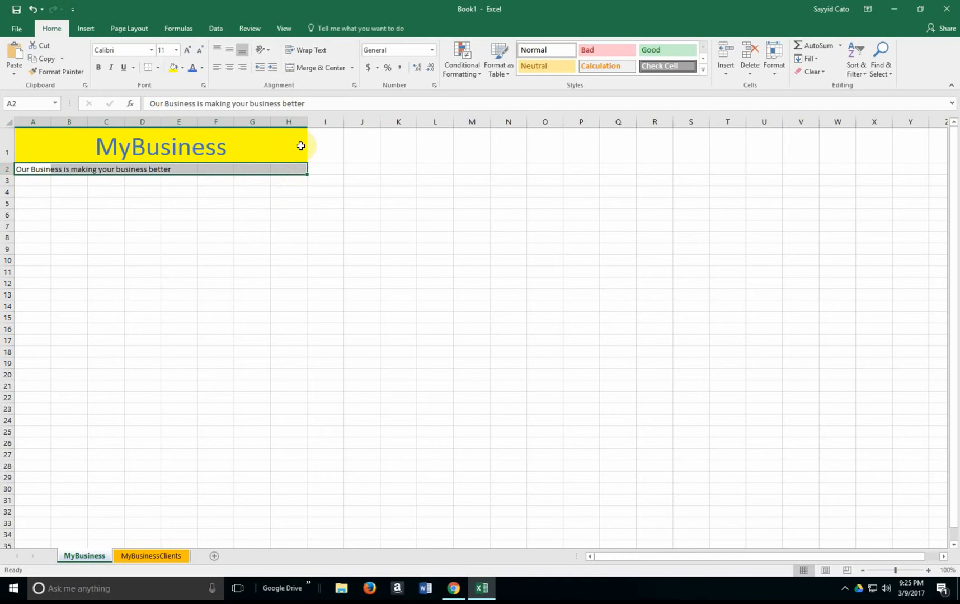
pyautogui.click(320, 67)
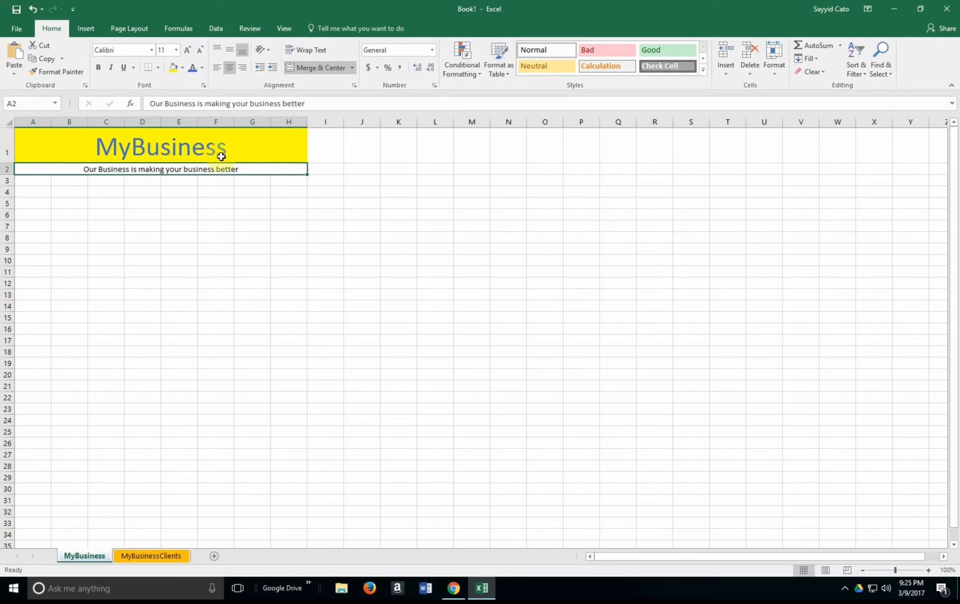
# - Fill the merged slogan cell in row 2 with blue and set its font color to yellow
pyautogui.click(182, 67)
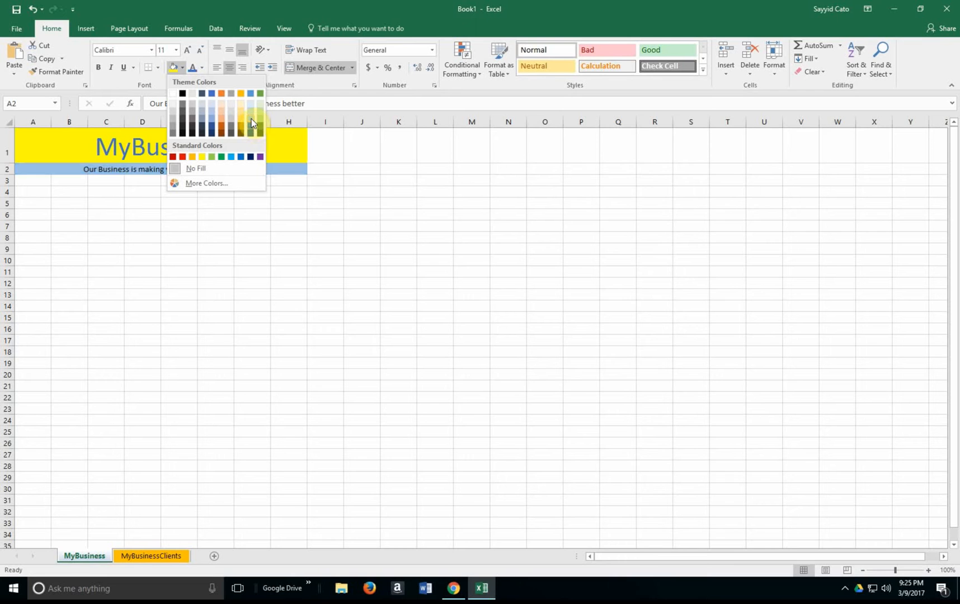
pyautogui.press('Escape')
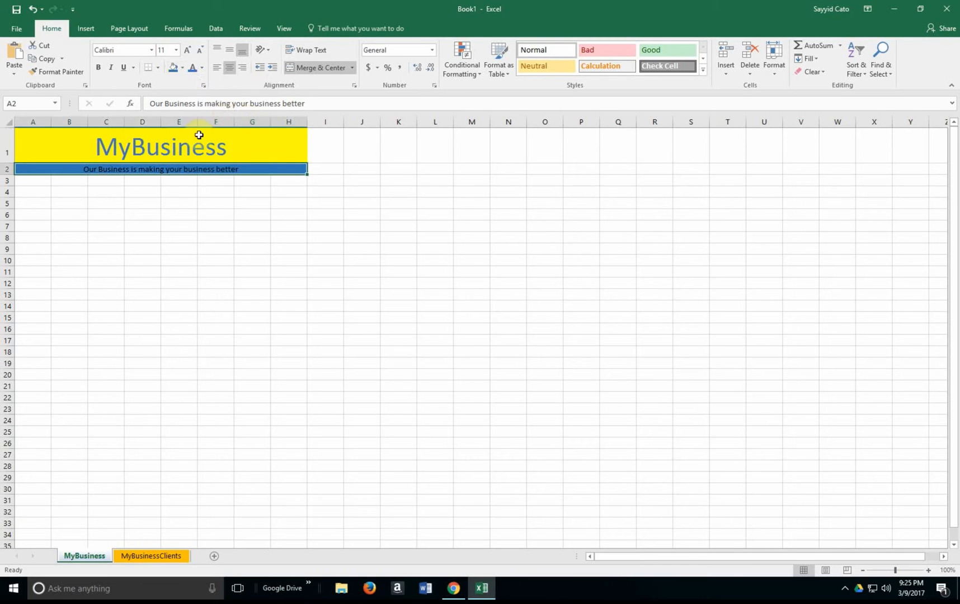
pyautogui.click(202, 68)
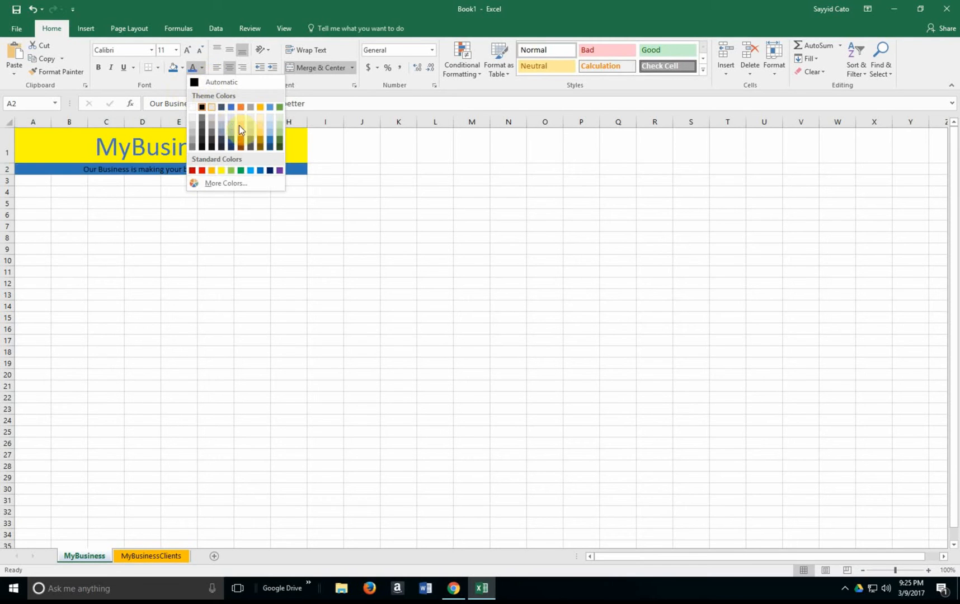
pyautogui.click(219, 171)
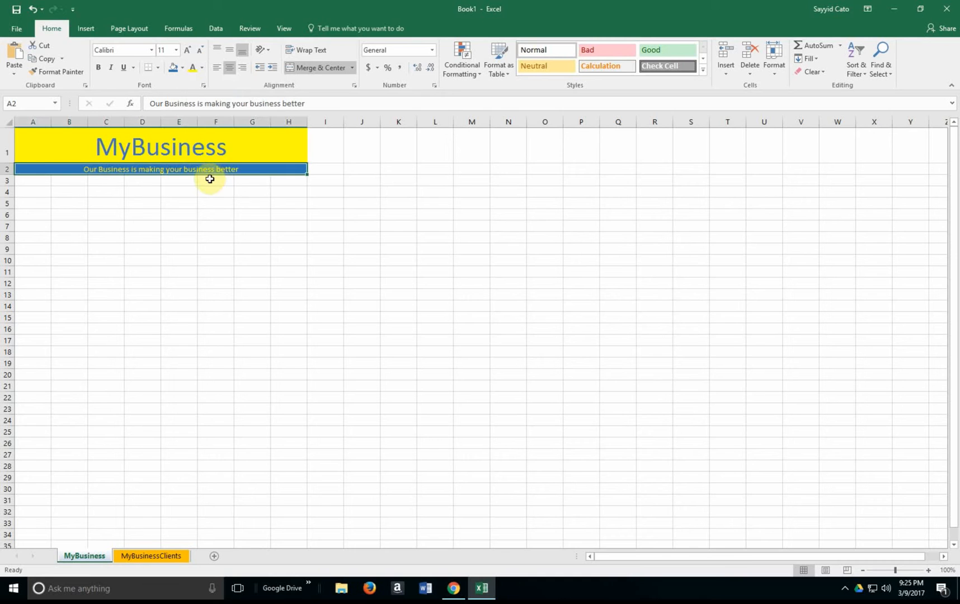
# - Italicize the slogan in row 2 and set its font size to 16
pyautogui.click(111, 68)
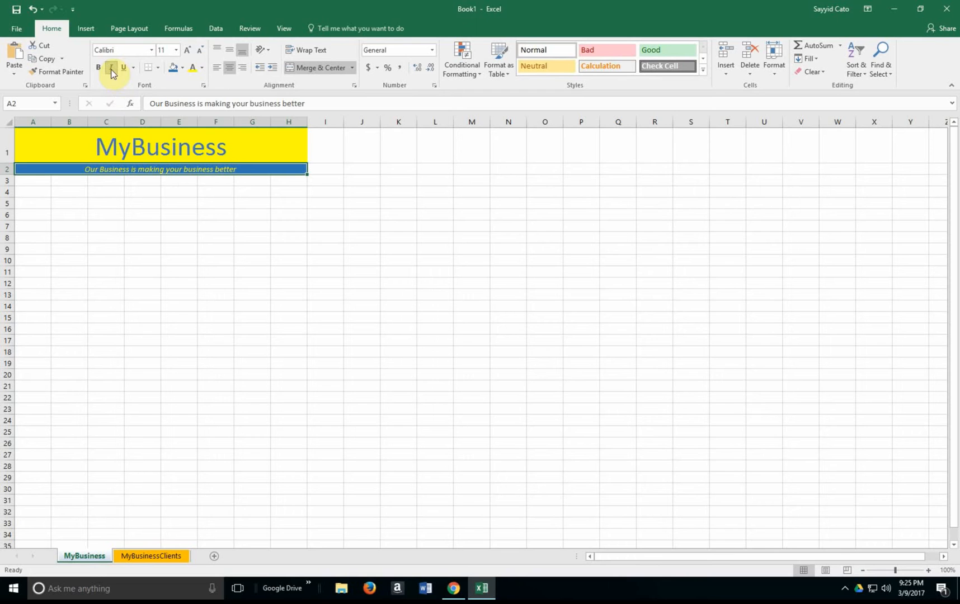
pyautogui.click(187, 51)
pyautogui.click(187, 50)
pyautogui.click(188, 51)
pyautogui.click(187, 51)
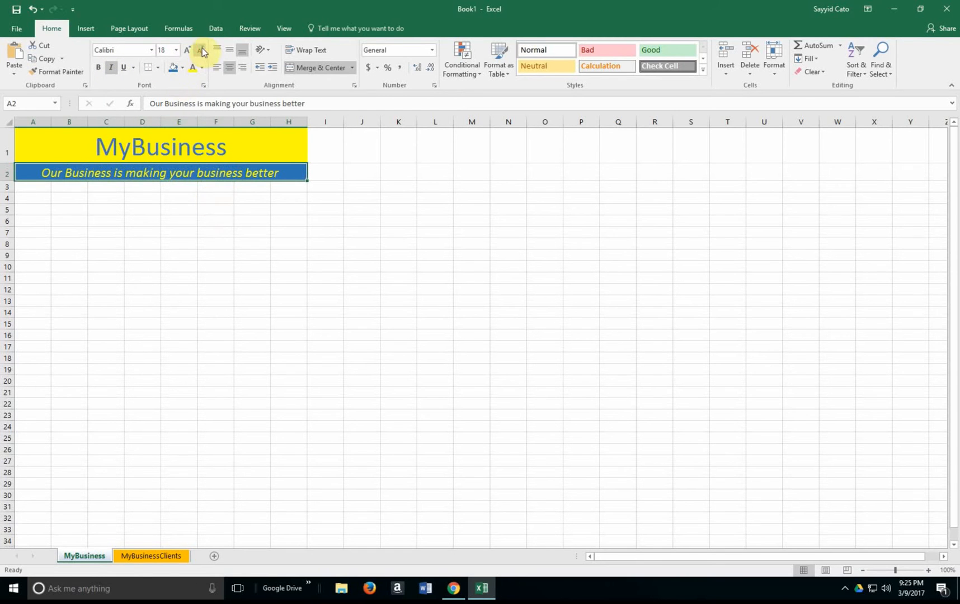
pyautogui.click(201, 51)
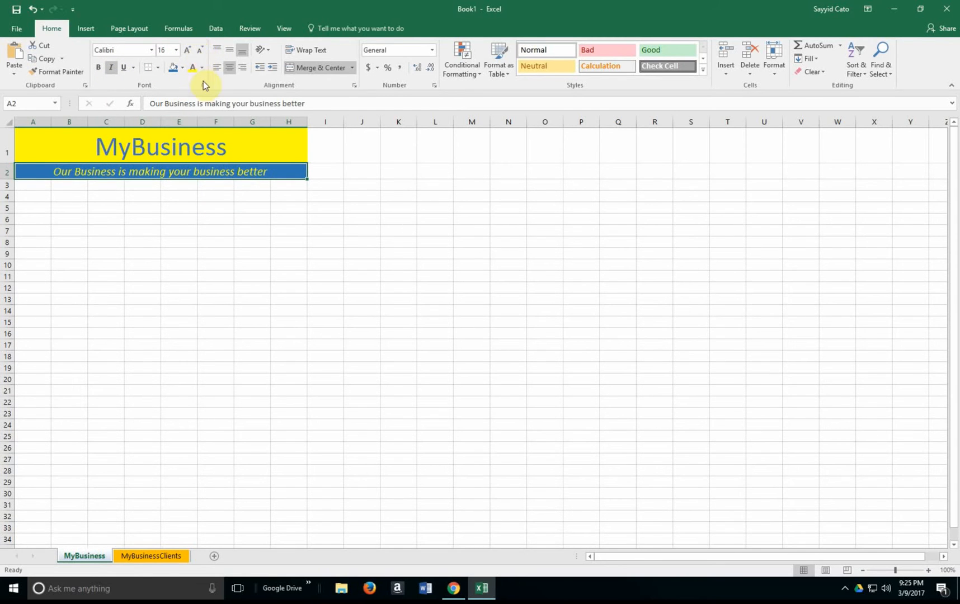
pyautogui.click(347, 303)
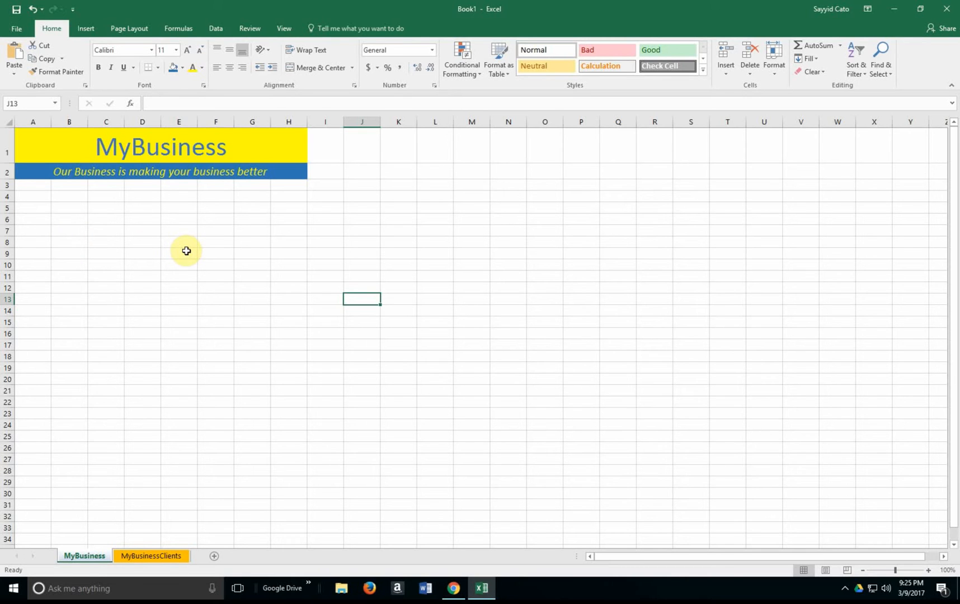
# - Enter the column heading Item in cell A5
pyautogui.click(35, 218)
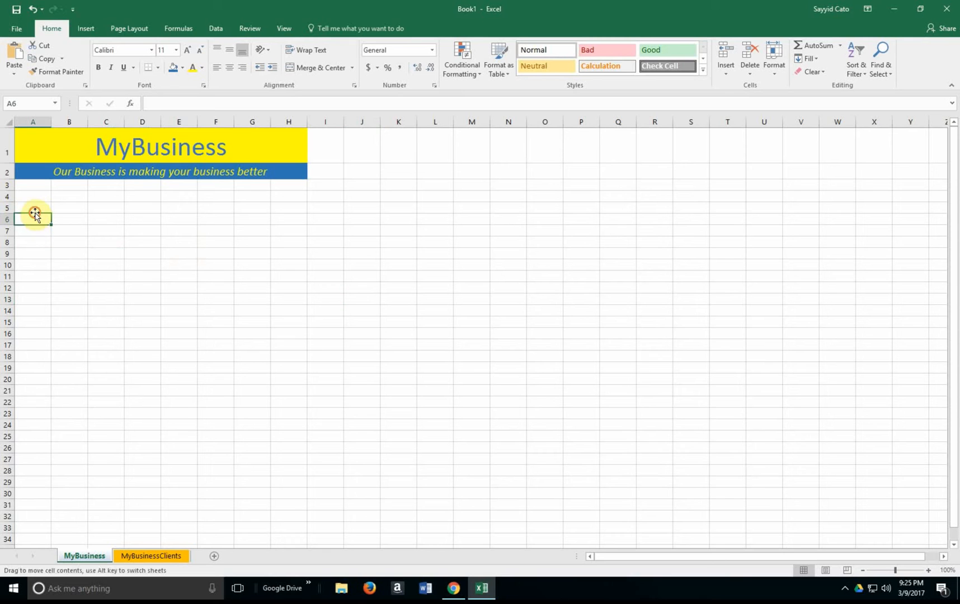
pyautogui.click(40, 208)
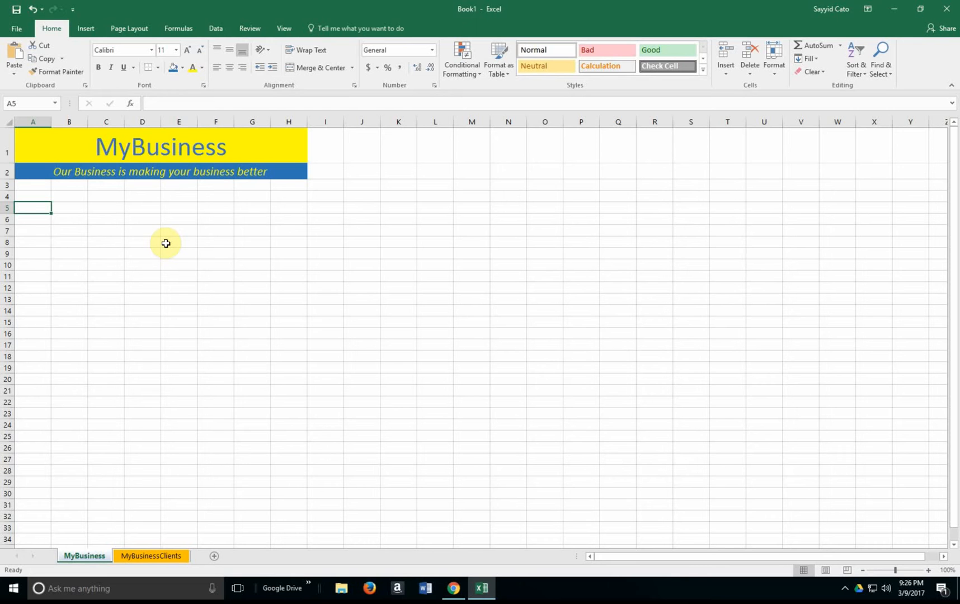
pyautogui.write('Item')
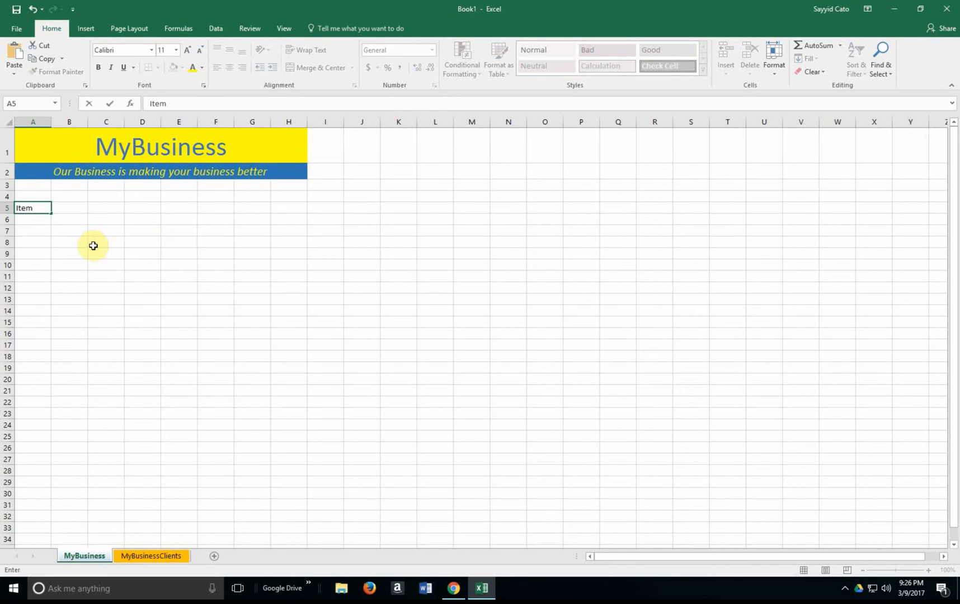
pyautogui.click(37, 227)
# - List the products Laptops, Cell, Tablets and USB under the Item heading in cells A6 through A9
pyautogui.click(41, 218)
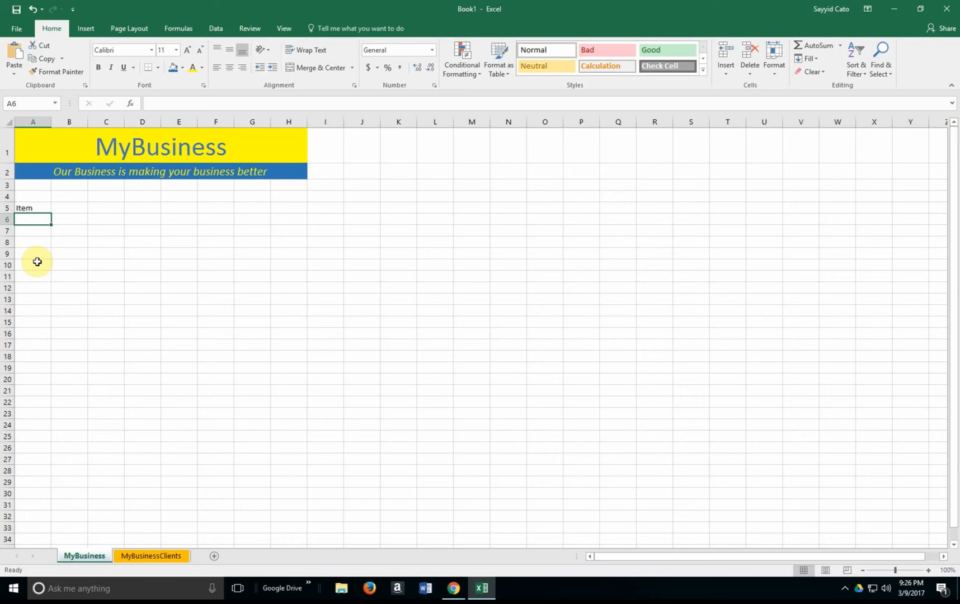
pyautogui.write('Laptops')
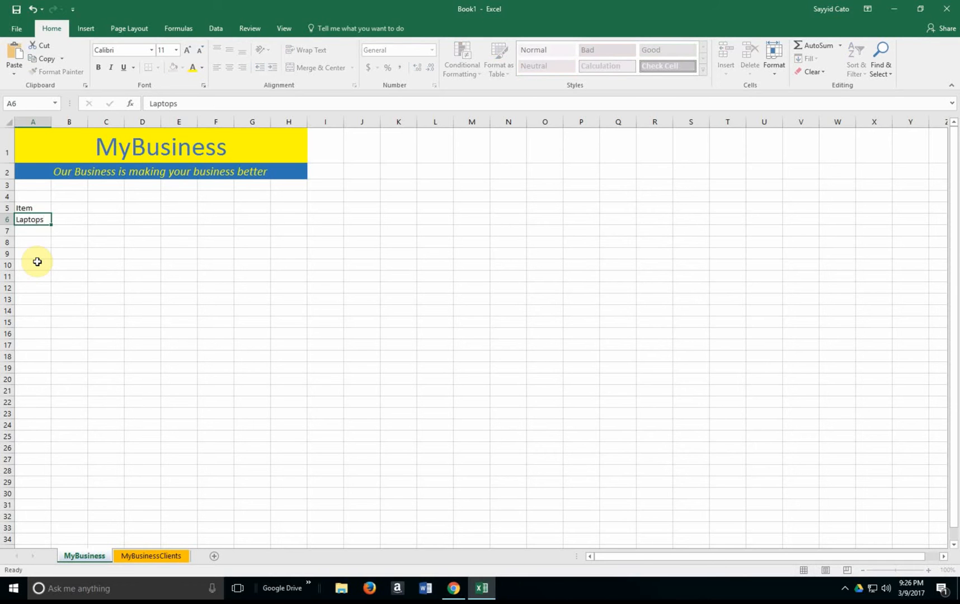
pyautogui.press('Return')
pyautogui.write('Cell')
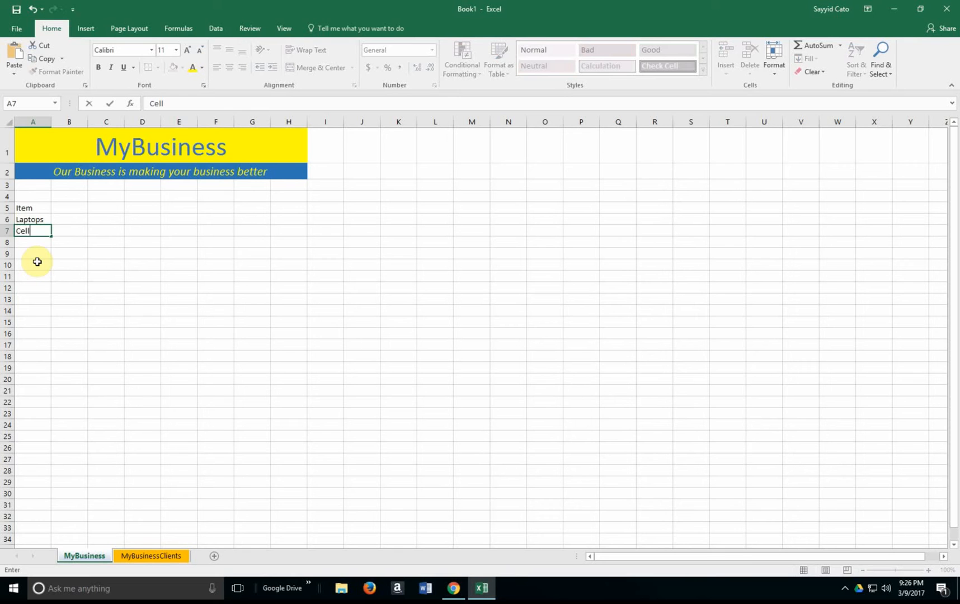
pyautogui.press('Return')
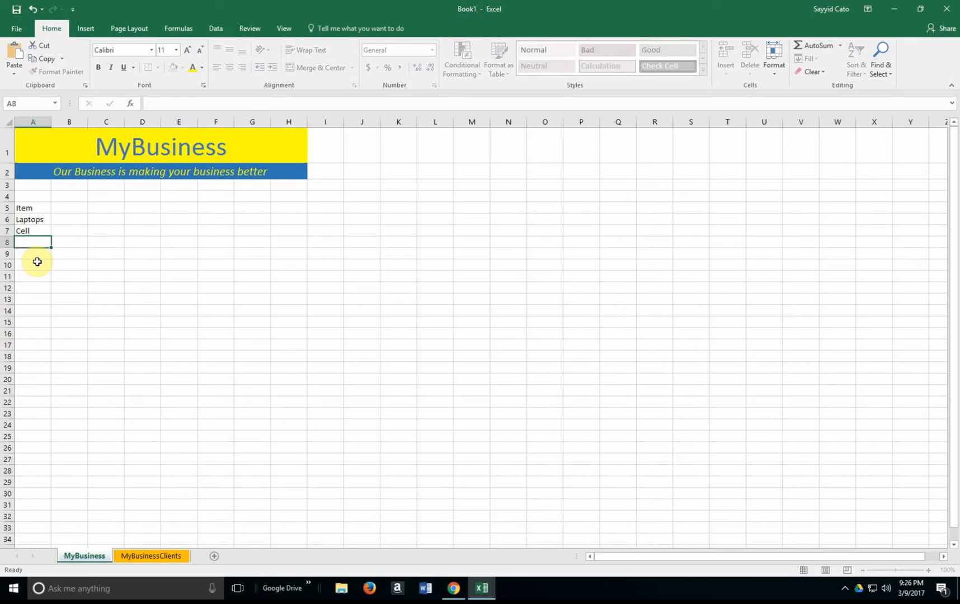
pyautogui.write('Tablets')
pyautogui.press('Return')
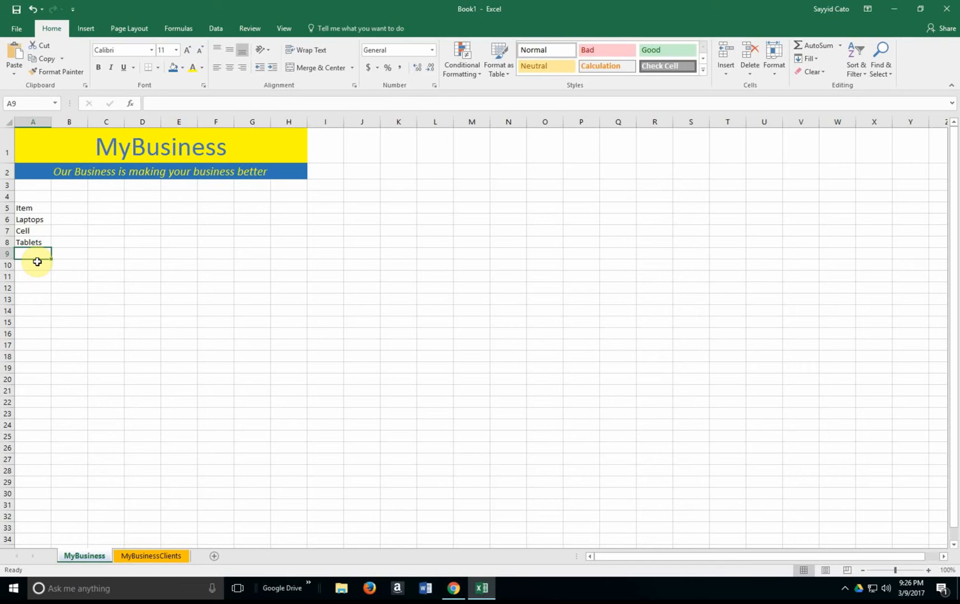
pyautogui.write('USB')
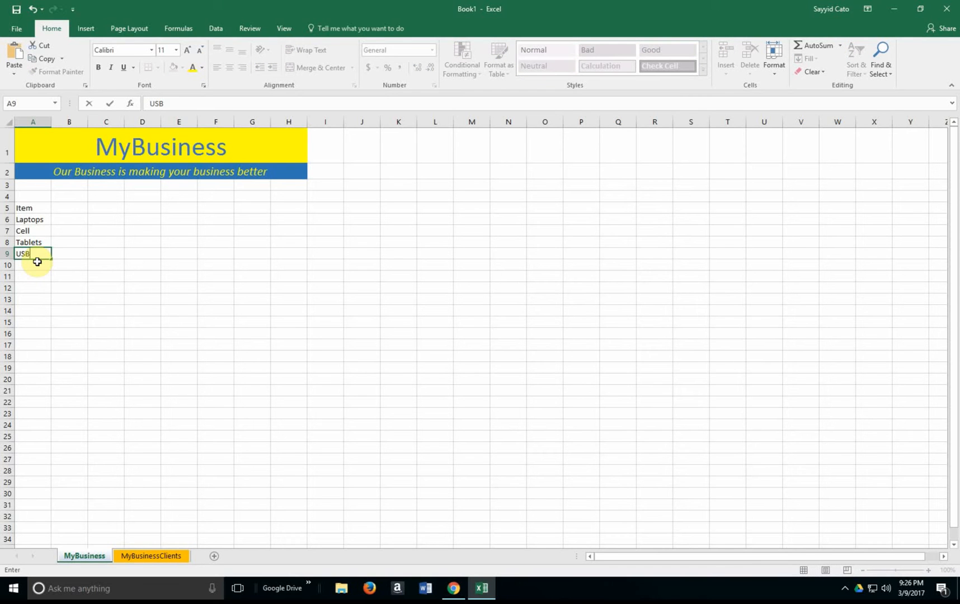
pyautogui.click(32, 210)
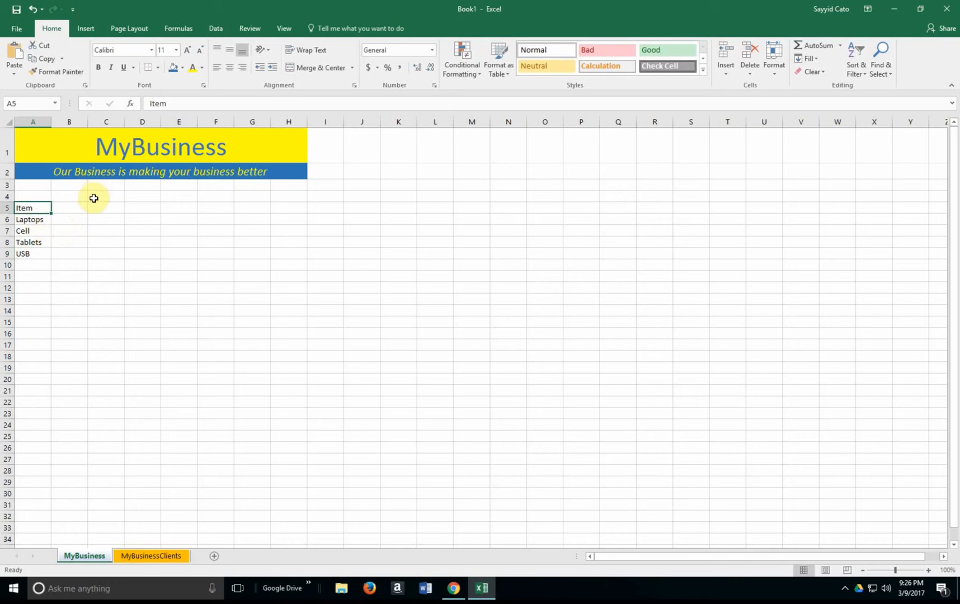
pyautogui.moveTo(34, 221); pyautogui.dragTo(43, 259)
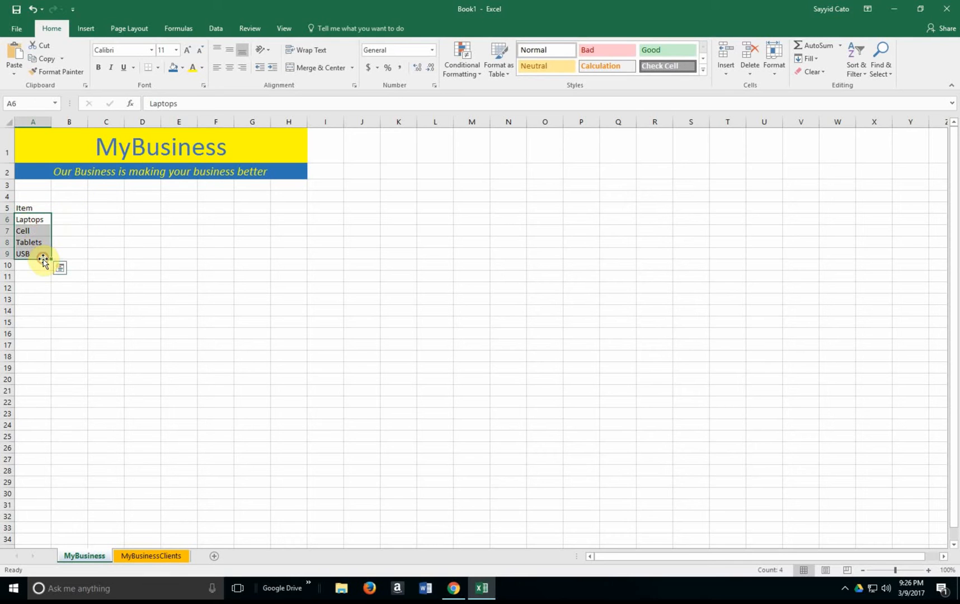
# - Enter the column heading Price in cell B5
pyautogui.click(62, 209)
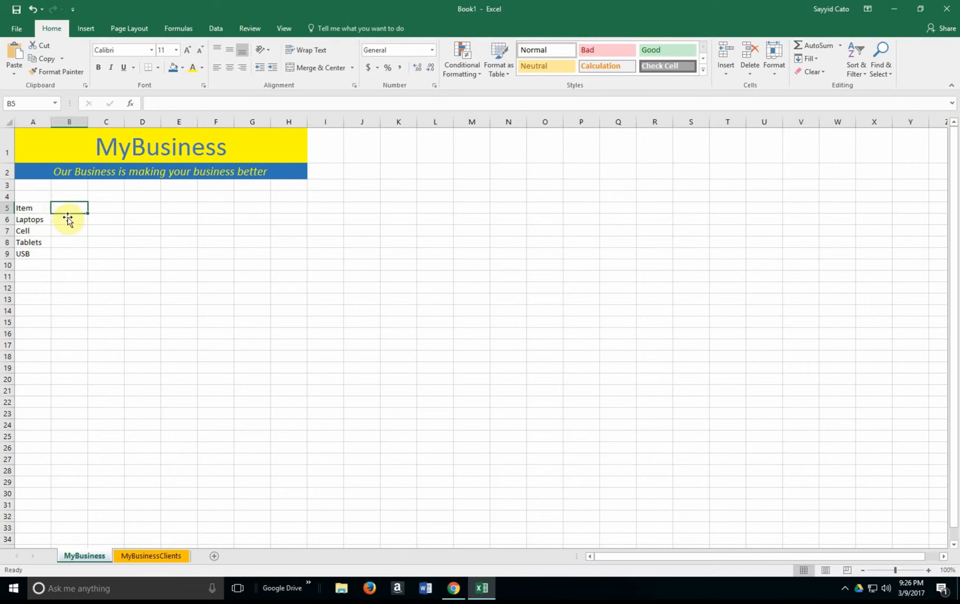
pyautogui.write('Proc')
pyautogui.press('BackSpace')
pyautogui.press('BackSpace')
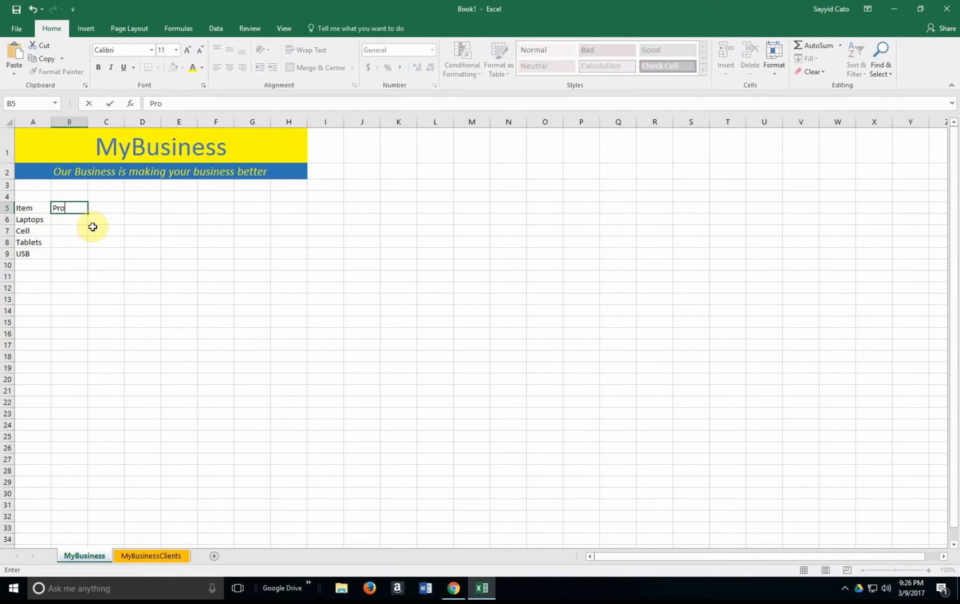
pyautogui.write('ice')
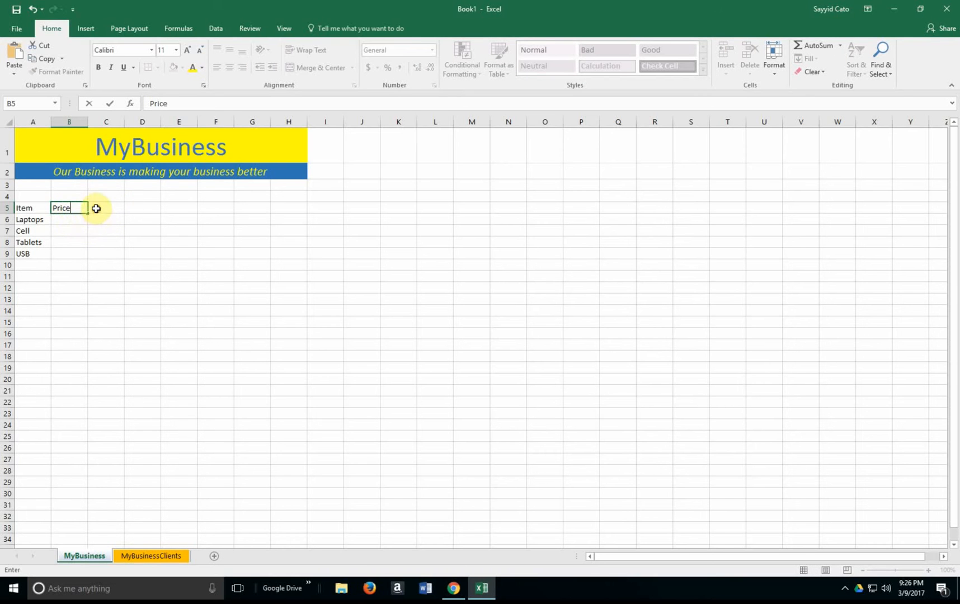
pyautogui.click(96, 211)
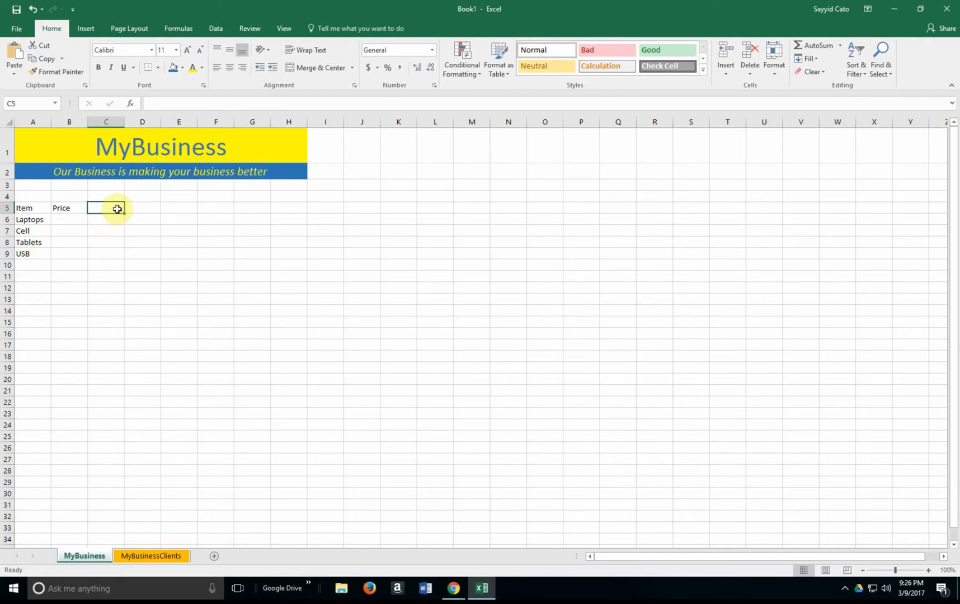
pyautogui.click(62, 207)
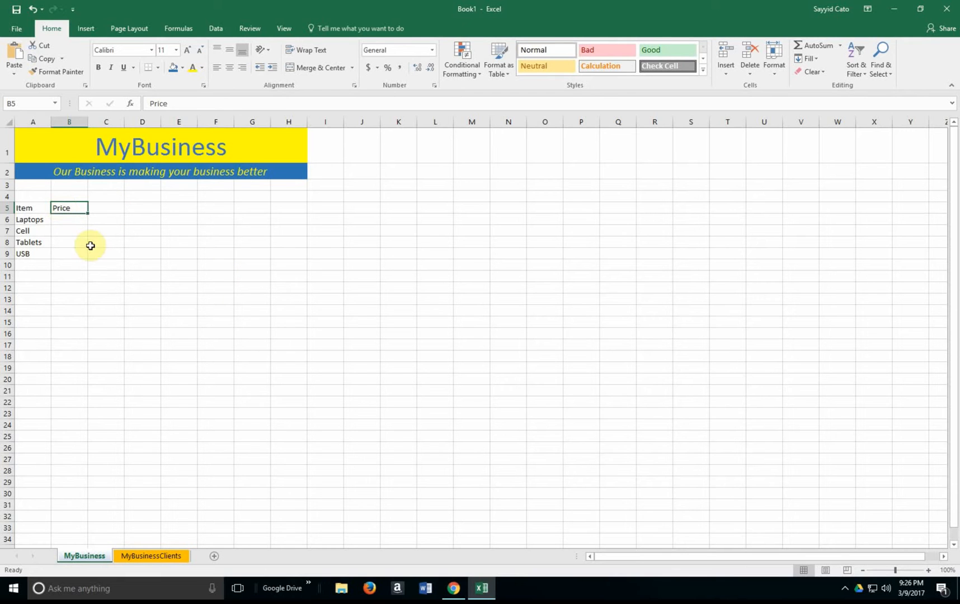
pyautogui.write('kedk')
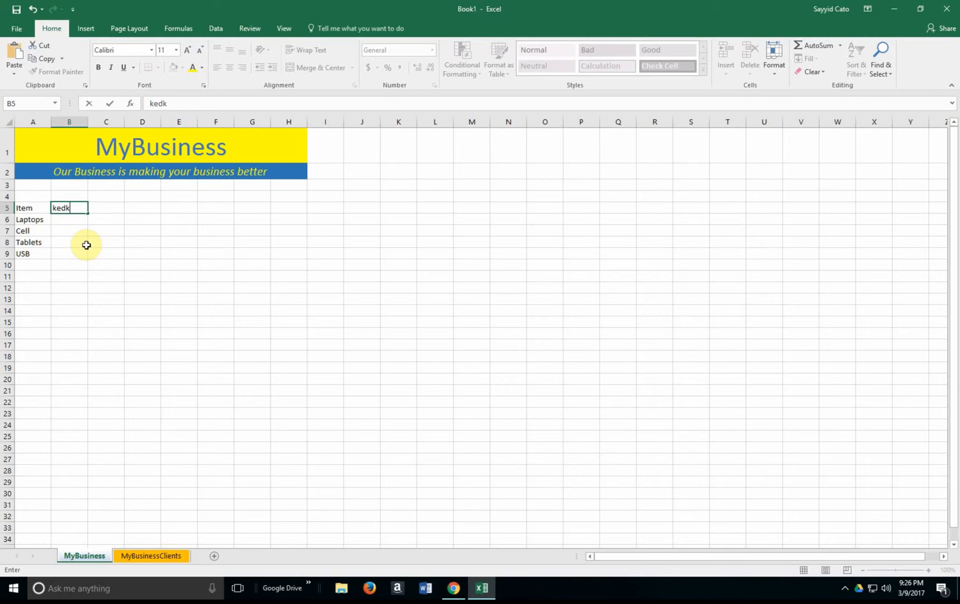
pyautogui.press('Up')
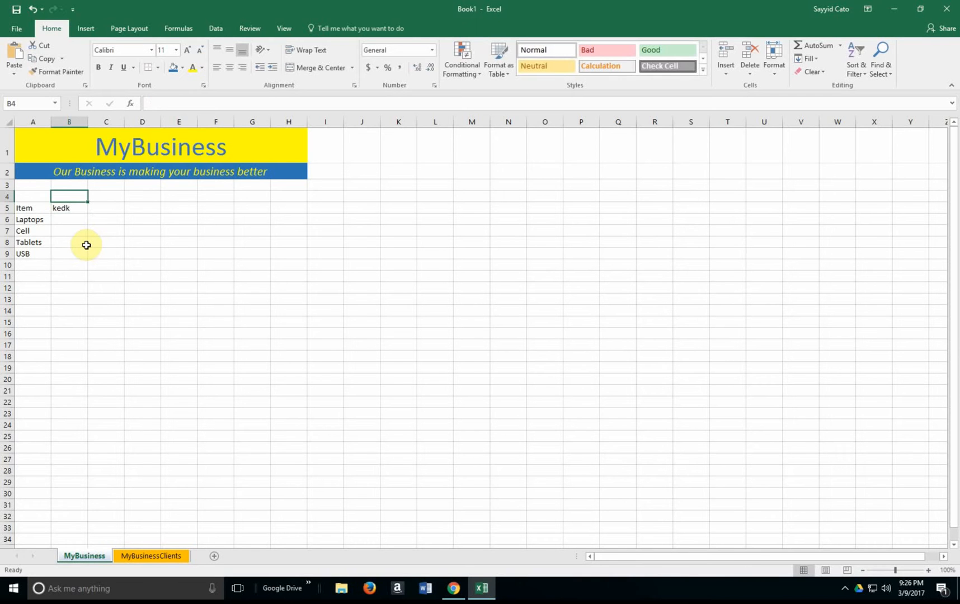
pyautogui.hotkey('ctrl', 'z')
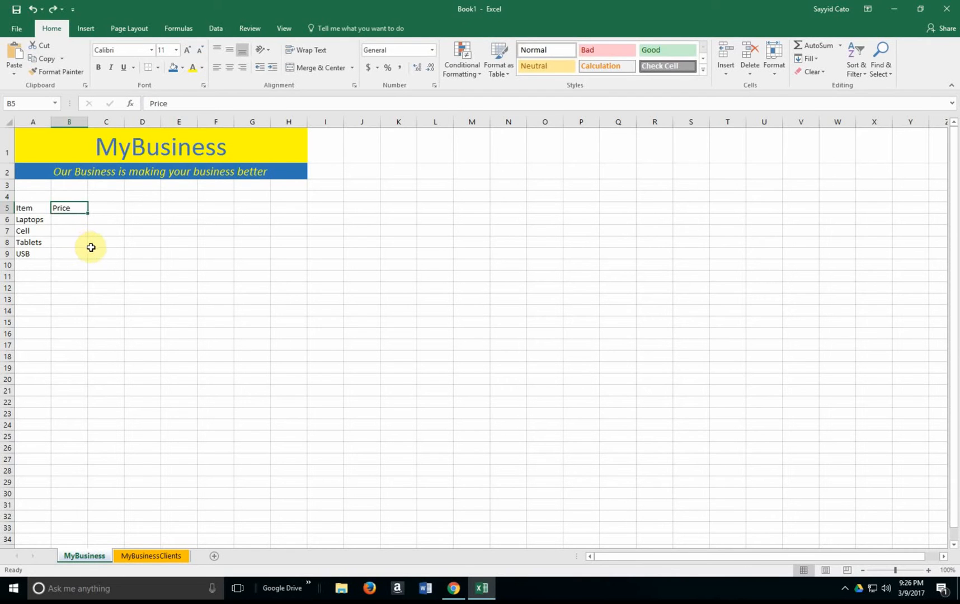
pyautogui.doubleClick(65, 207)
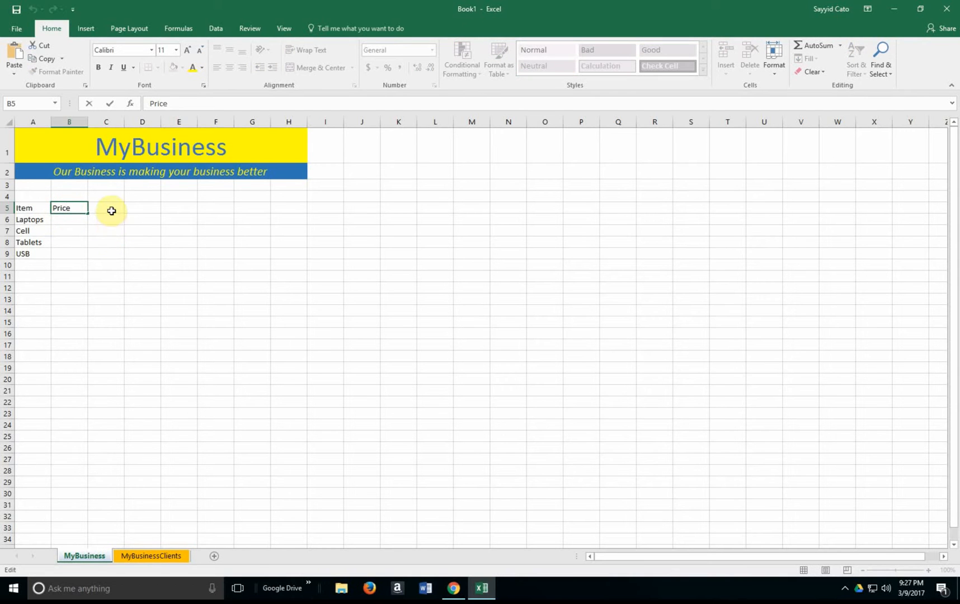
# - Enter the prices 350, 499, 179 and 15 for Laptops, Cell, Tablets and USB in cells B6 through B9
pyautogui.click(71, 219)
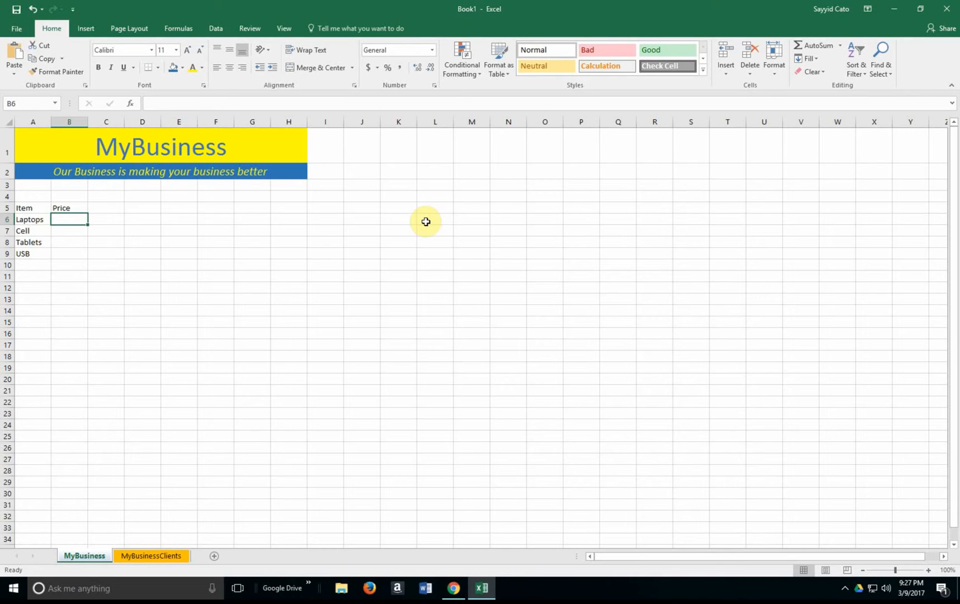
pyautogui.write('35')
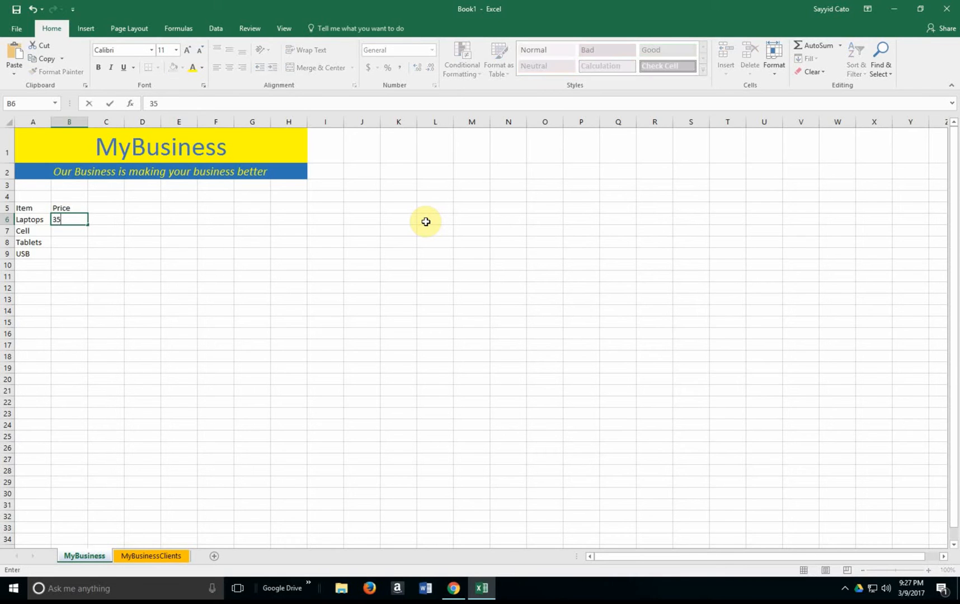
pyautogui.write('0')
pyautogui.press('BackSpace')
pyautogui.write('0')
pyautogui.press('Return')
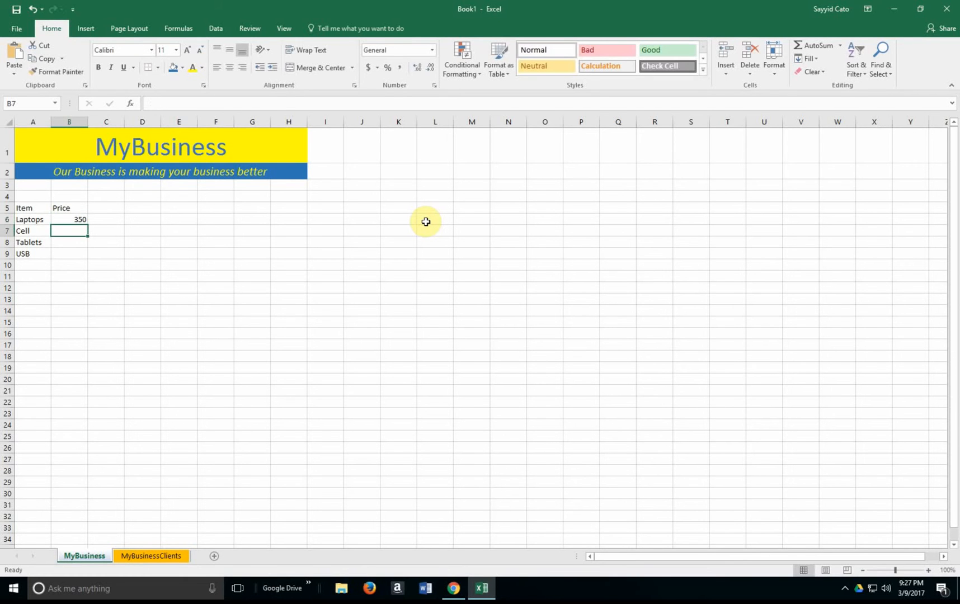
pyautogui.write('499')
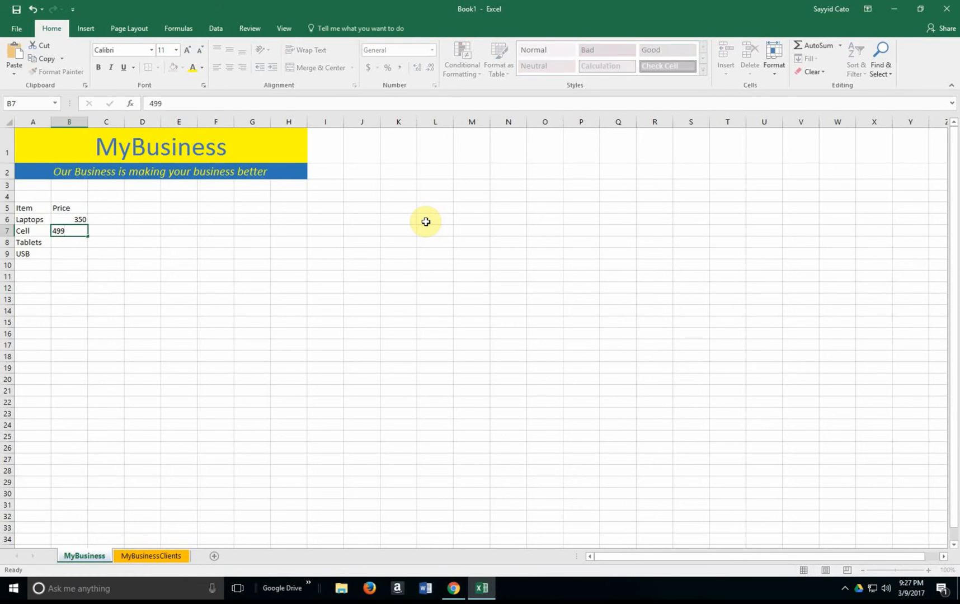
pyautogui.press('Return')
pyautogui.write('179')
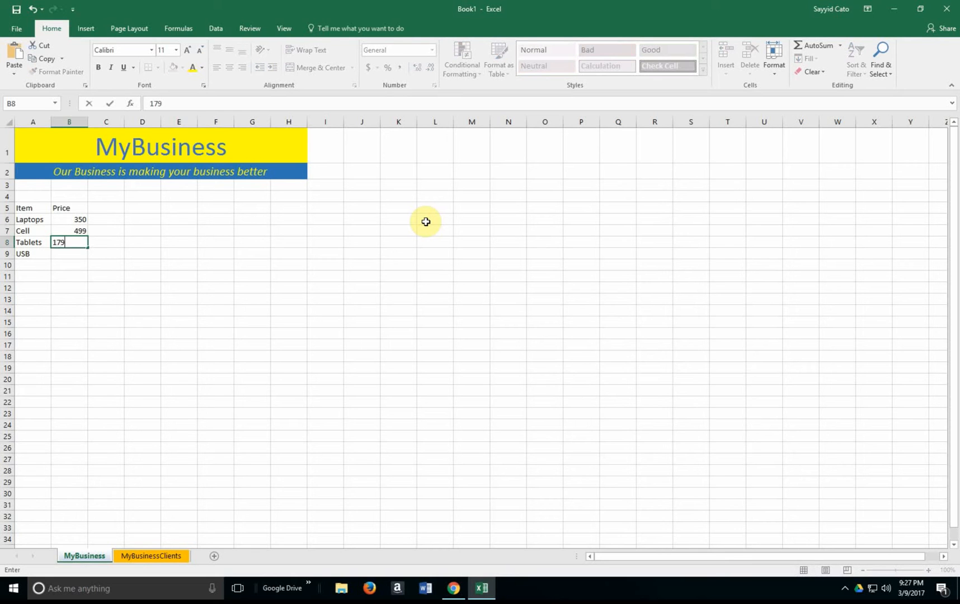
pyautogui.press('Return')
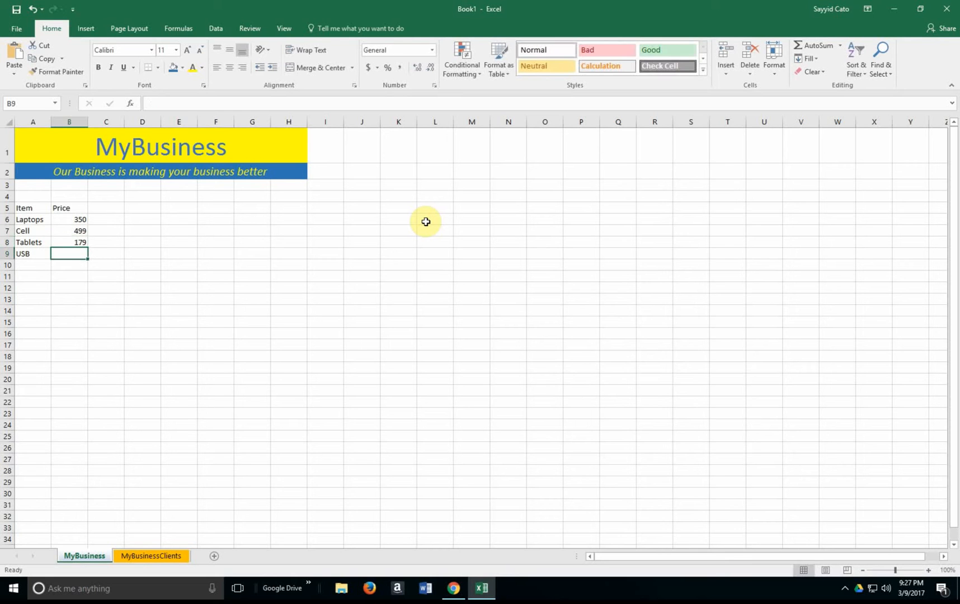
pyautogui.write('15')
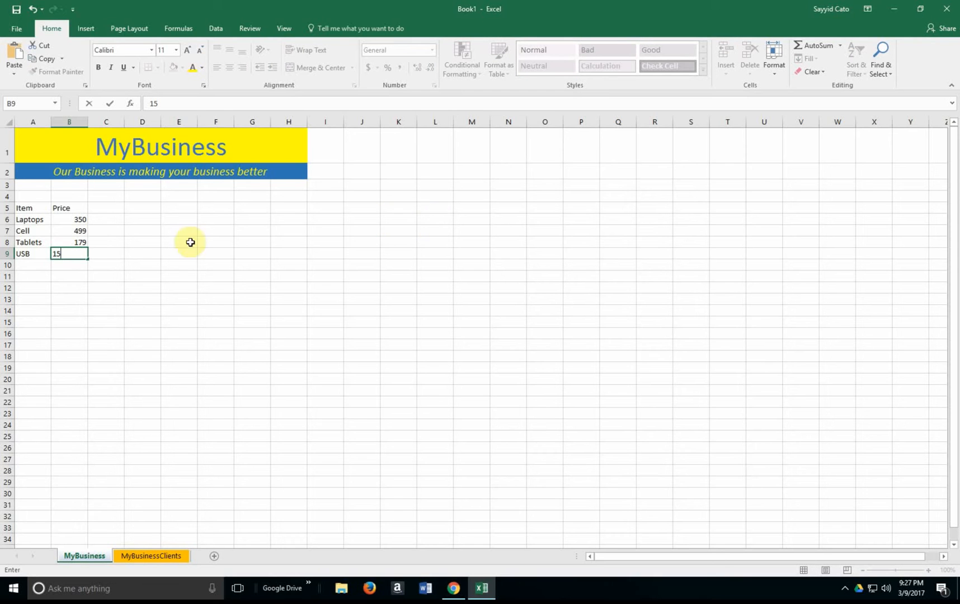
pyautogui.click(104, 208)
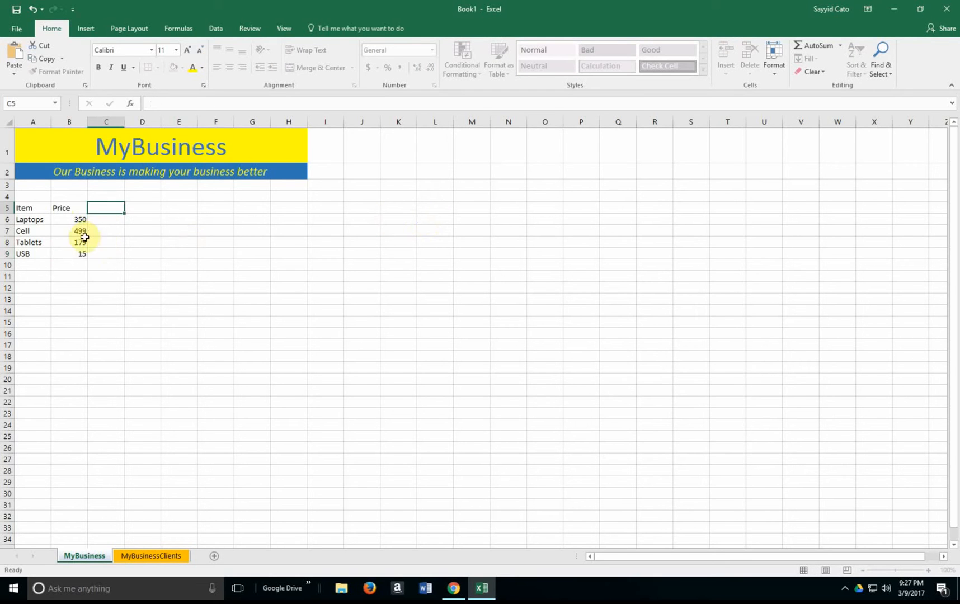
pyautogui.click(69, 207)
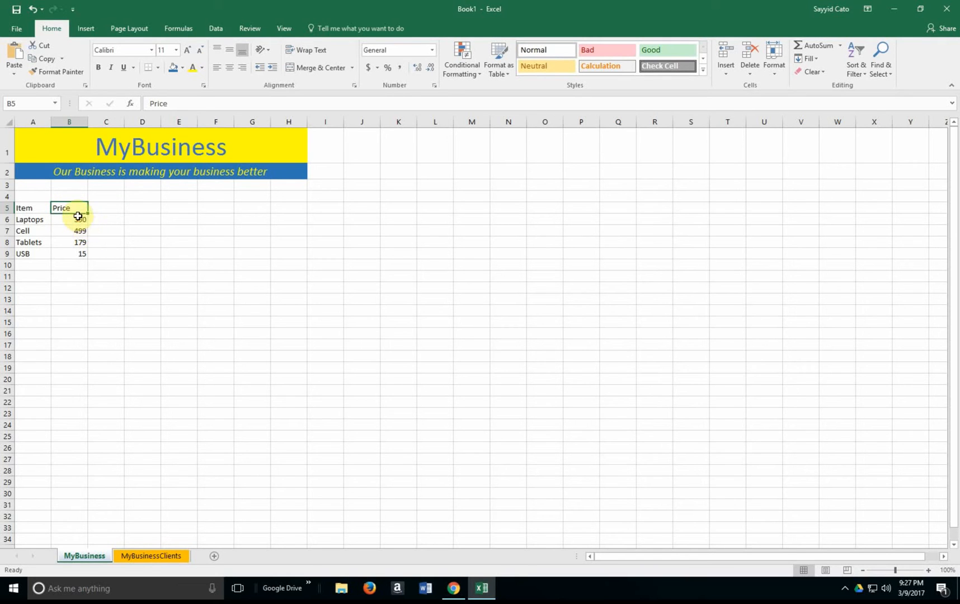
pyautogui.click(79, 219)
pyautogui.press('Down')
pyautogui.press('Down')
pyautogui.press('Down')
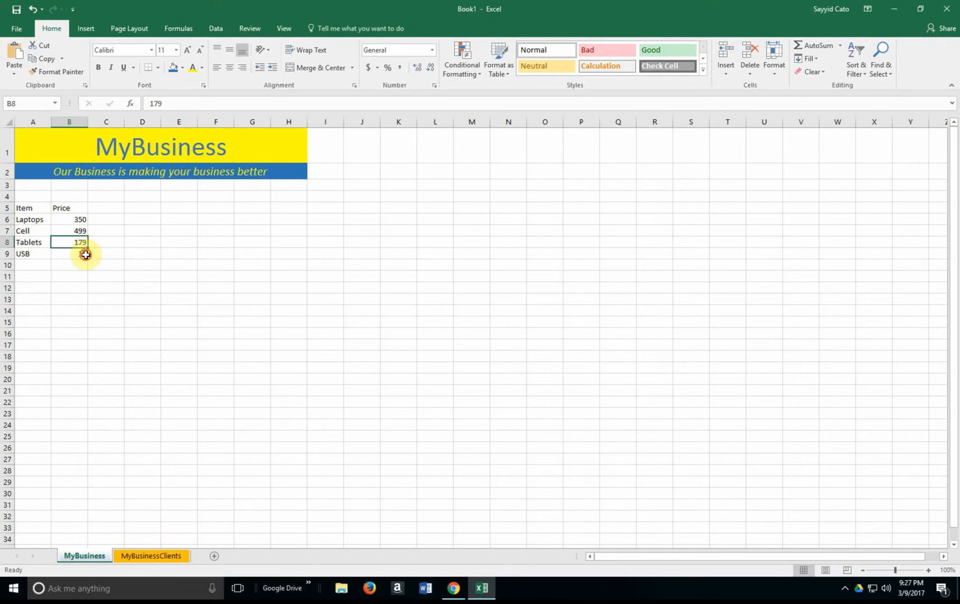
pyautogui.click(61, 228)
pyautogui.click(37, 228)
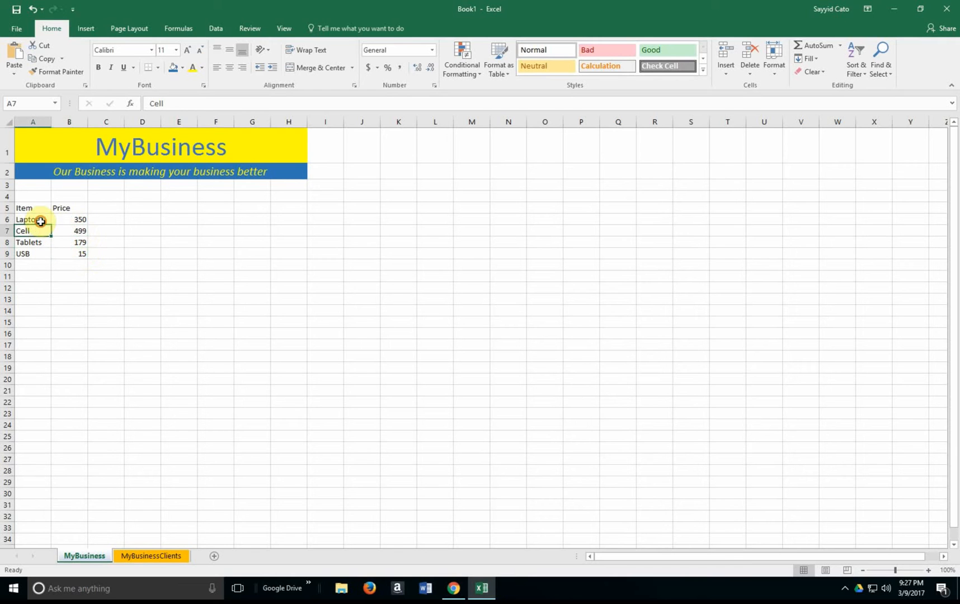
pyautogui.click(39, 220)
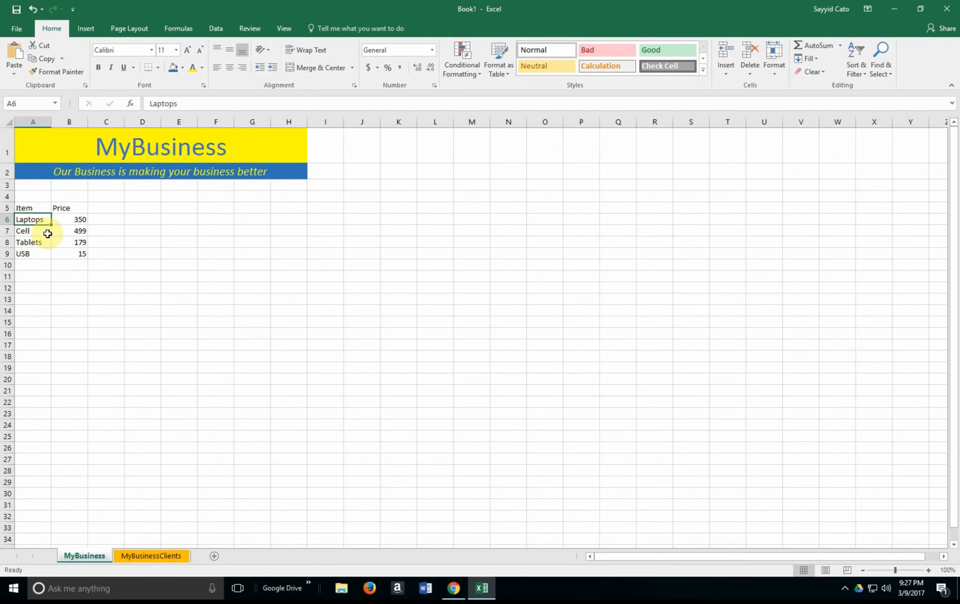
# - Enter the column heading Selling Price in cell C5
pyautogui.click(99, 212)
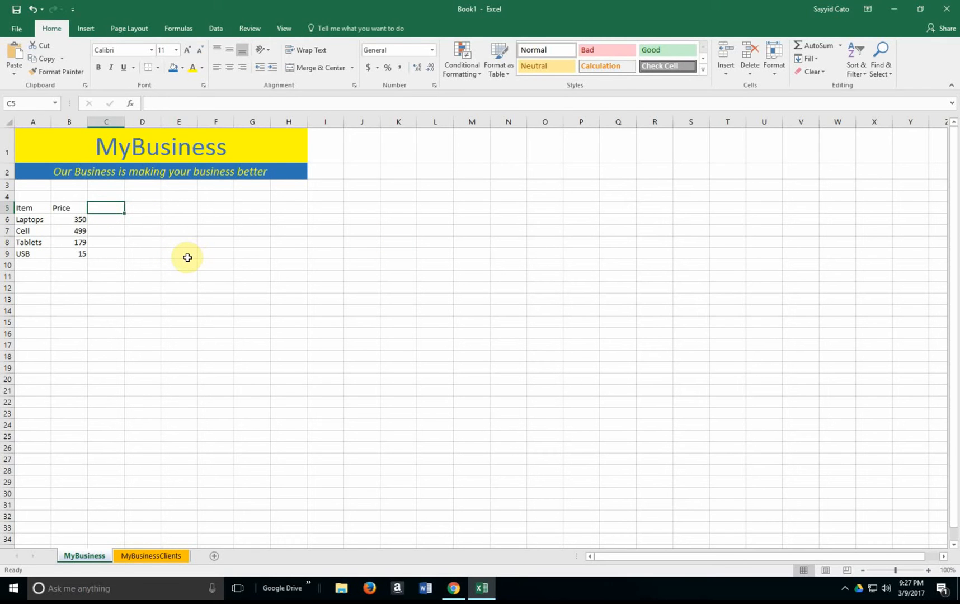
pyautogui.write('Sel')
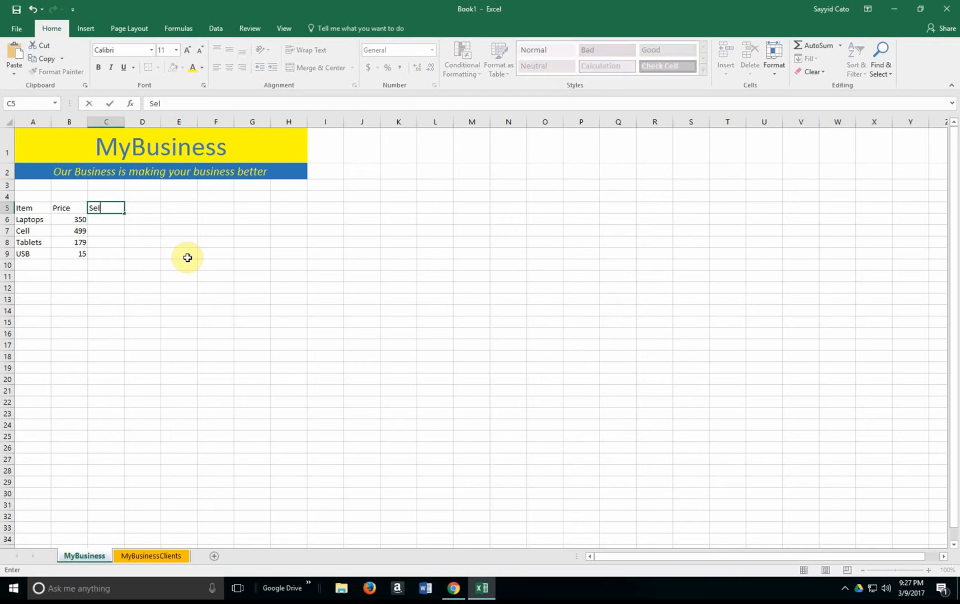
pyautogui.write('ling Price')
pyautogui.press('BackSpace')
pyautogui.press('BackSpace')
pyautogui.write('ice')
pyautogui.click(187, 257)
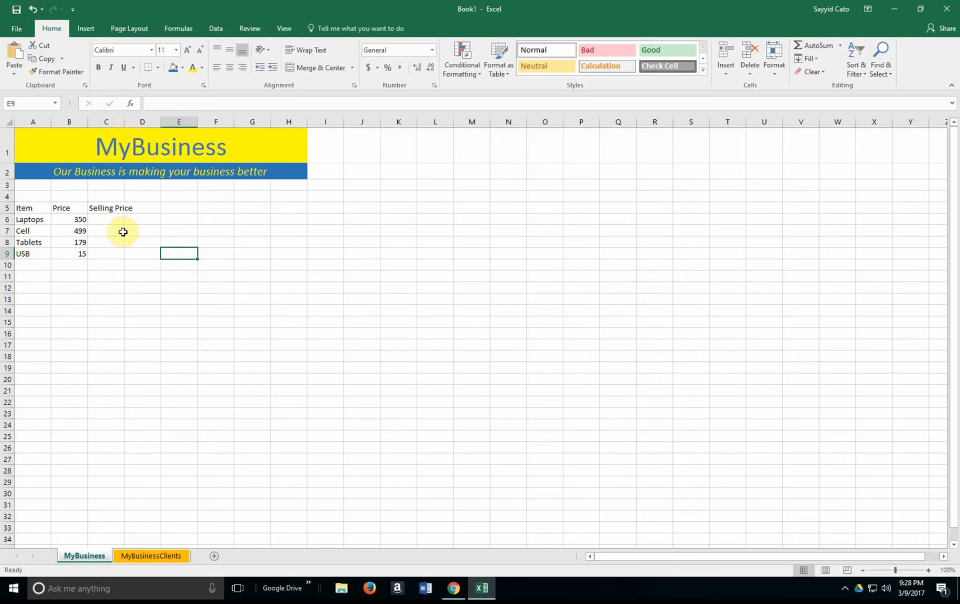
# - Replace the Price heading in cell B5 with Cost
pyautogui.click(103, 221)
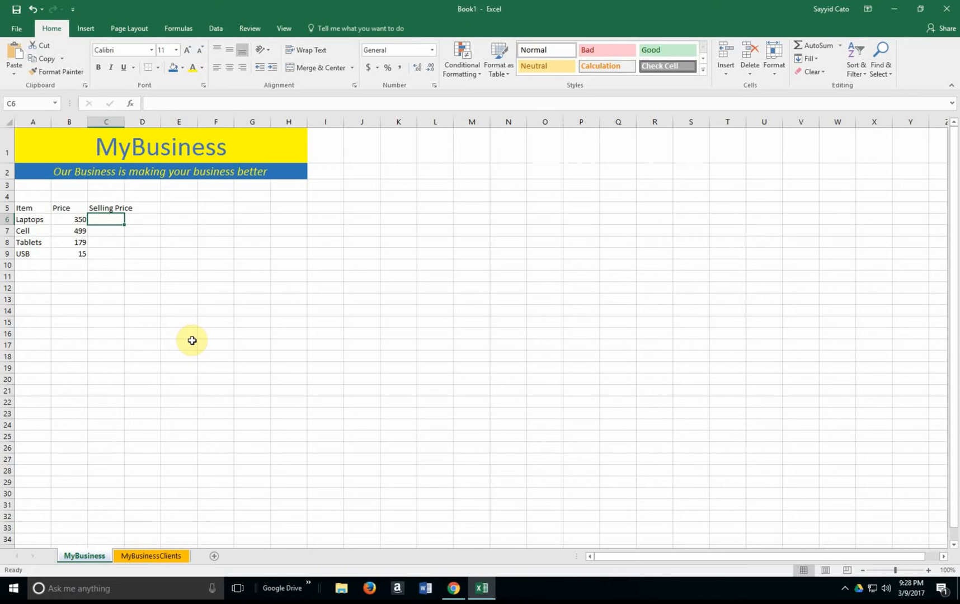
pyautogui.click(60, 208)
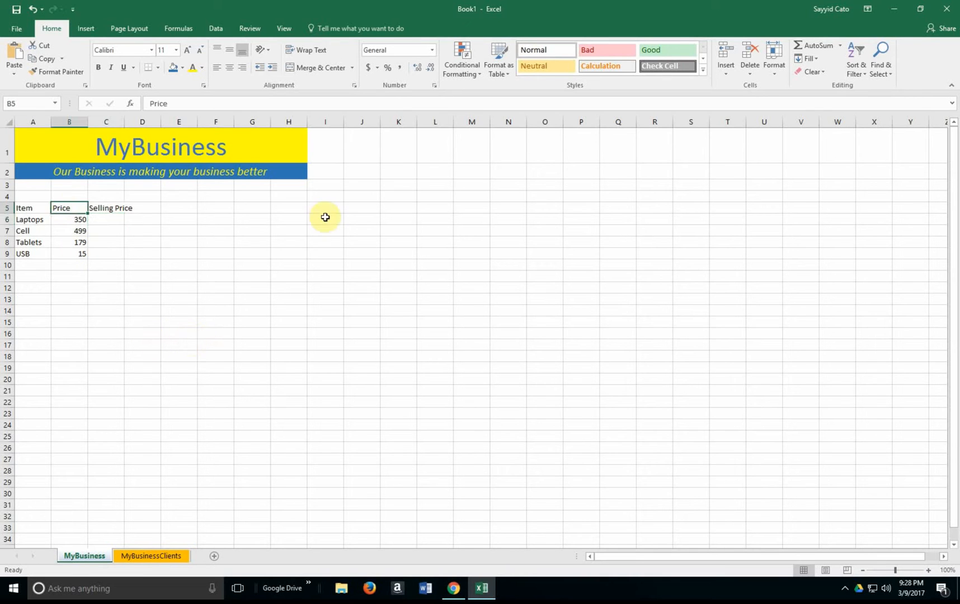
pyautogui.write('Cost')
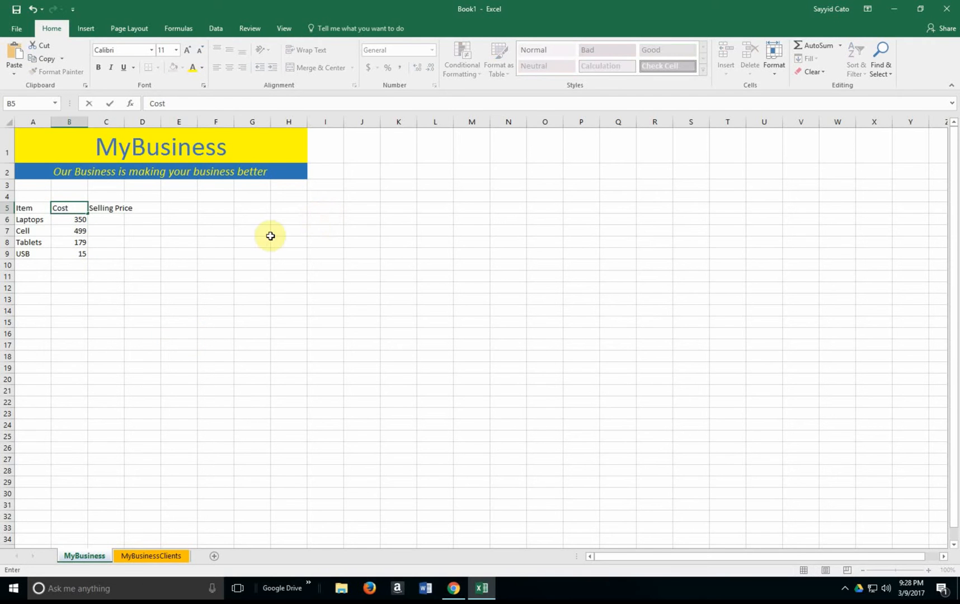
# - Enter the selling prices 450, 550, 199 and 19.99 for the four products in cells C6 through C9
pyautogui.click(111, 221)
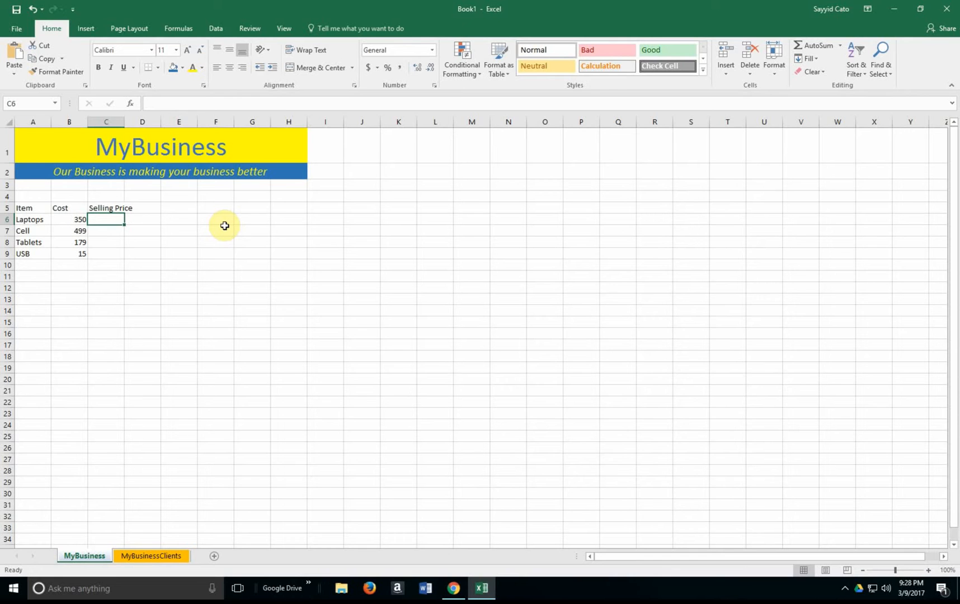
pyautogui.write('45')
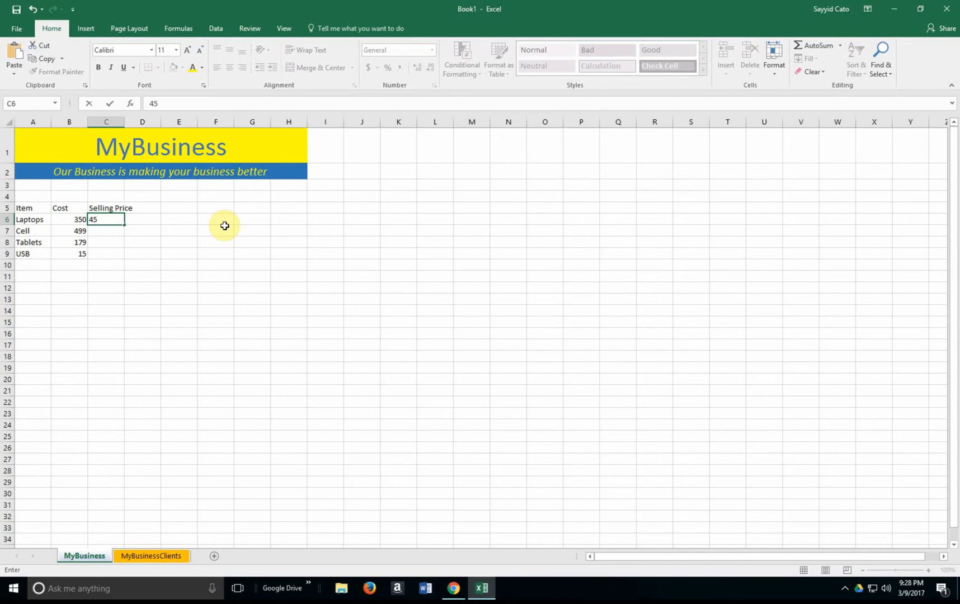
pyautogui.write('0')
pyautogui.press('Tab')
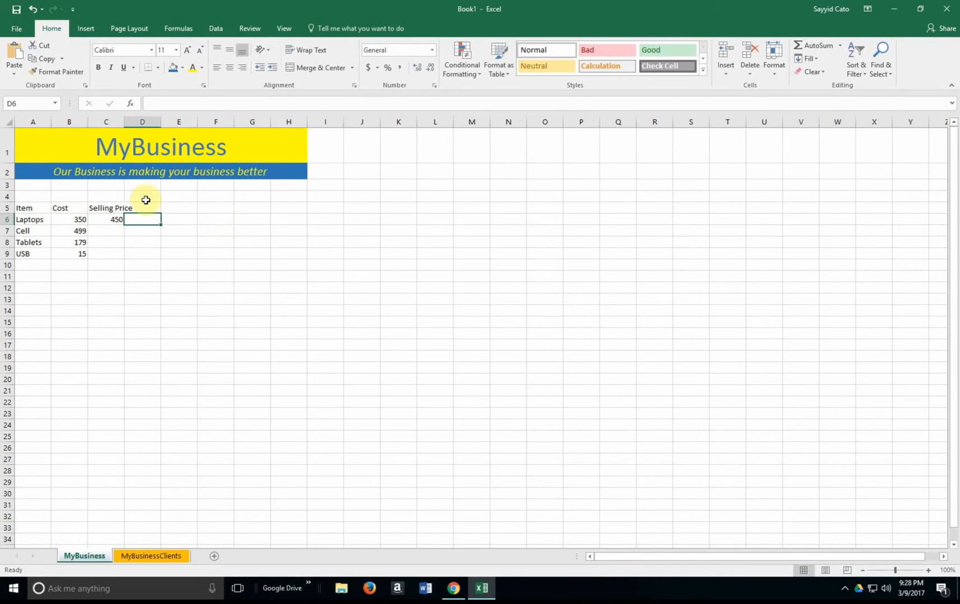
pyautogui.click(114, 228)
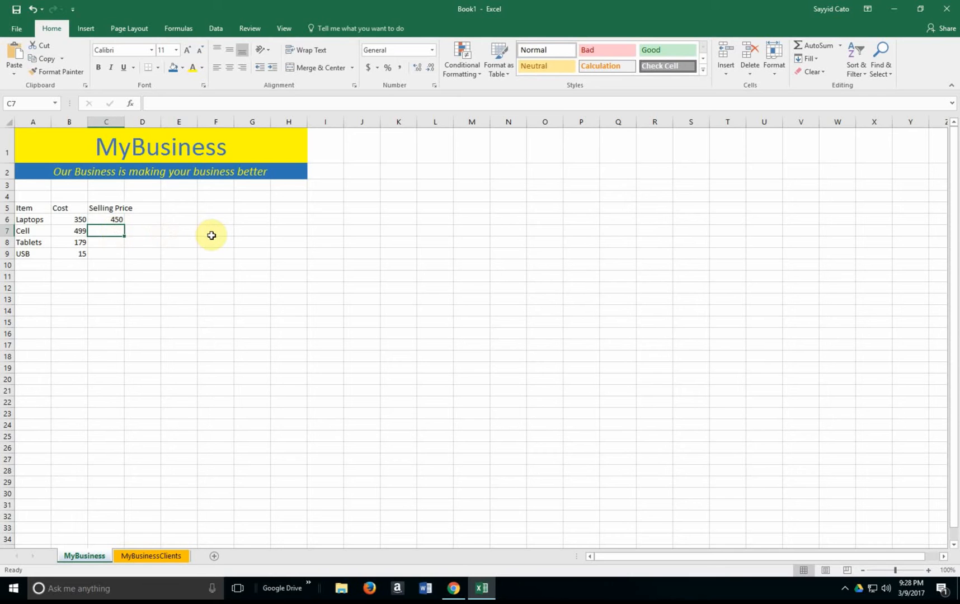
pyautogui.write('55')
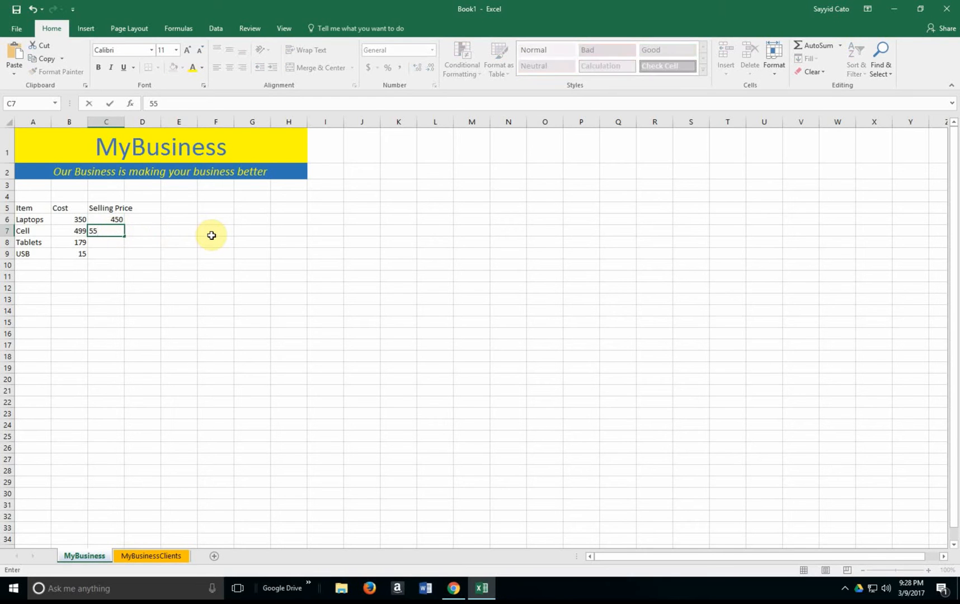
pyautogui.write('0')
pyautogui.press('Return')
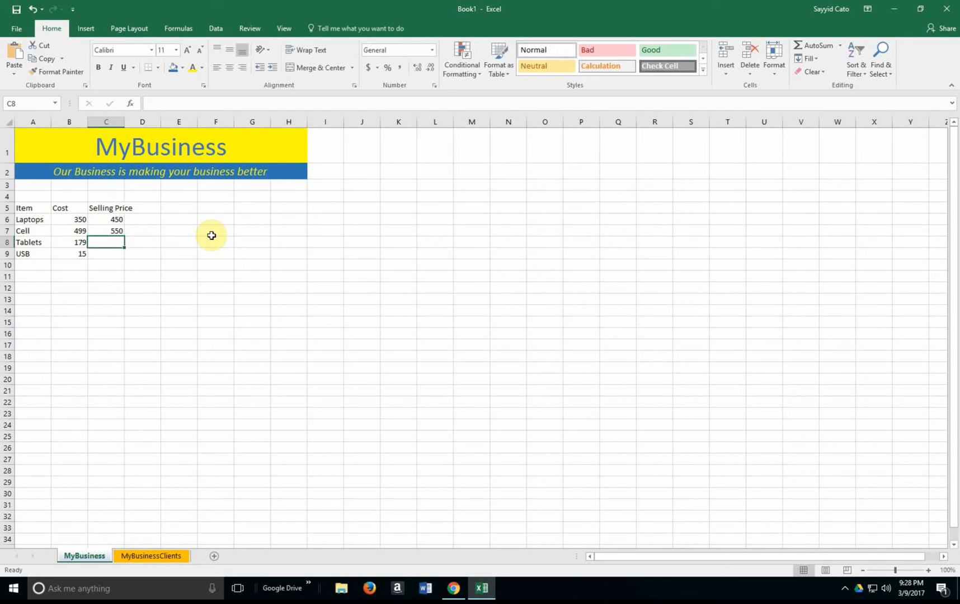
pyautogui.write('2')
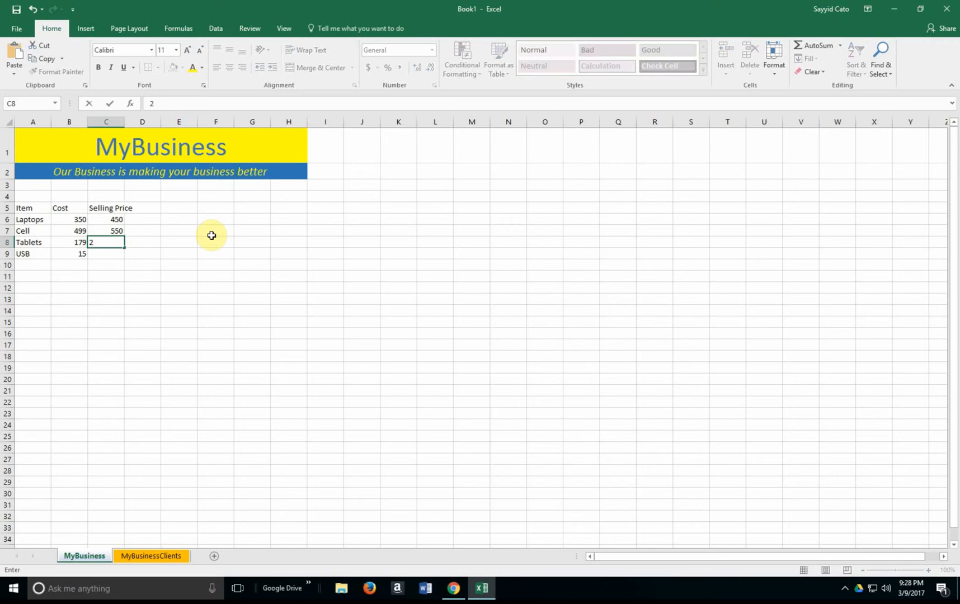
pyautogui.press('BackSpace')
pyautogui.write('199')
pyautogui.press('Return')
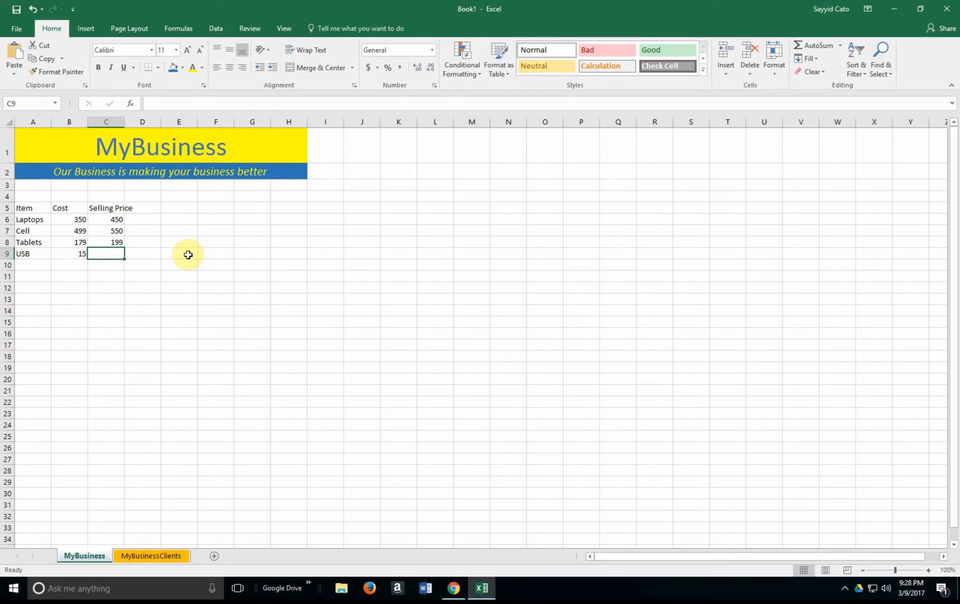
pyautogui.write('199')
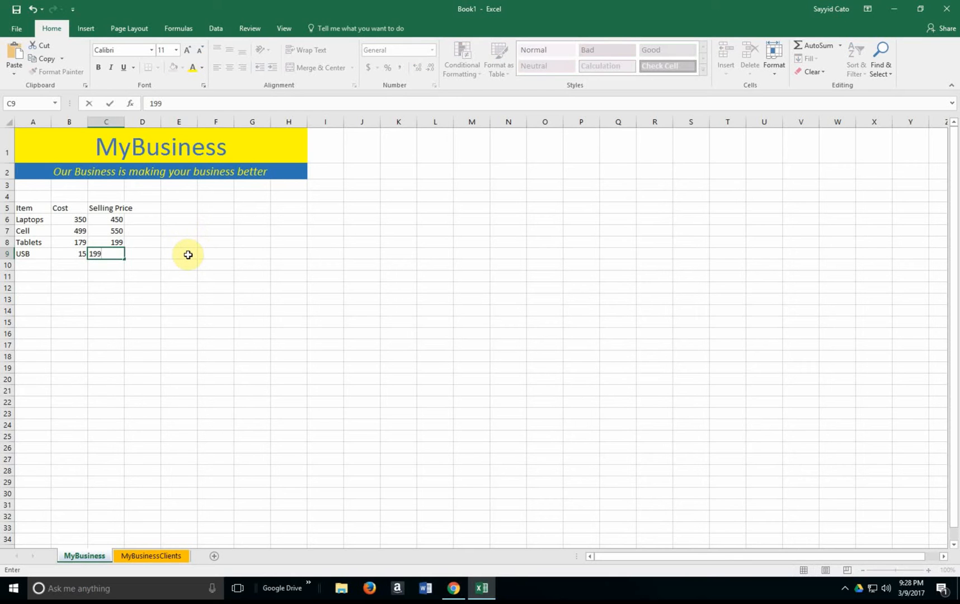
pyautogui.press('BackSpace')
pyautogui.write('.99')
pyautogui.click(181, 254)
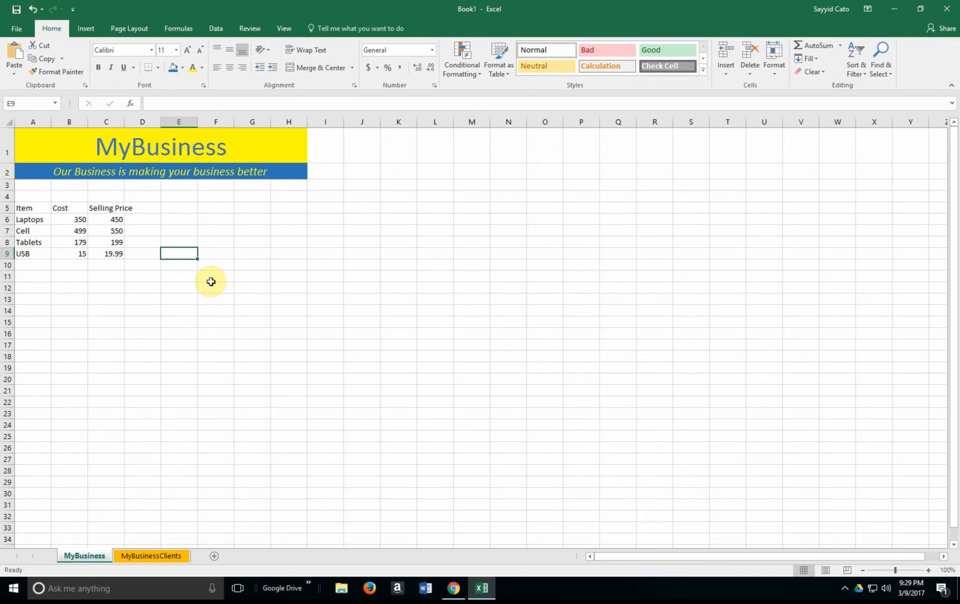
# - Enter the column heading Total Profit in cell D5
pyautogui.click(155, 208)
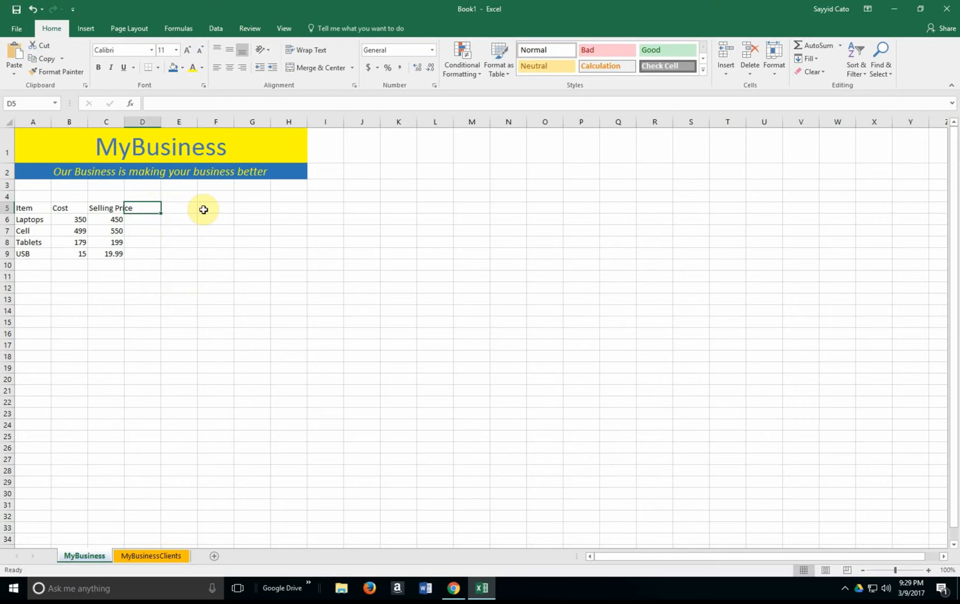
pyautogui.write('Total Prof')
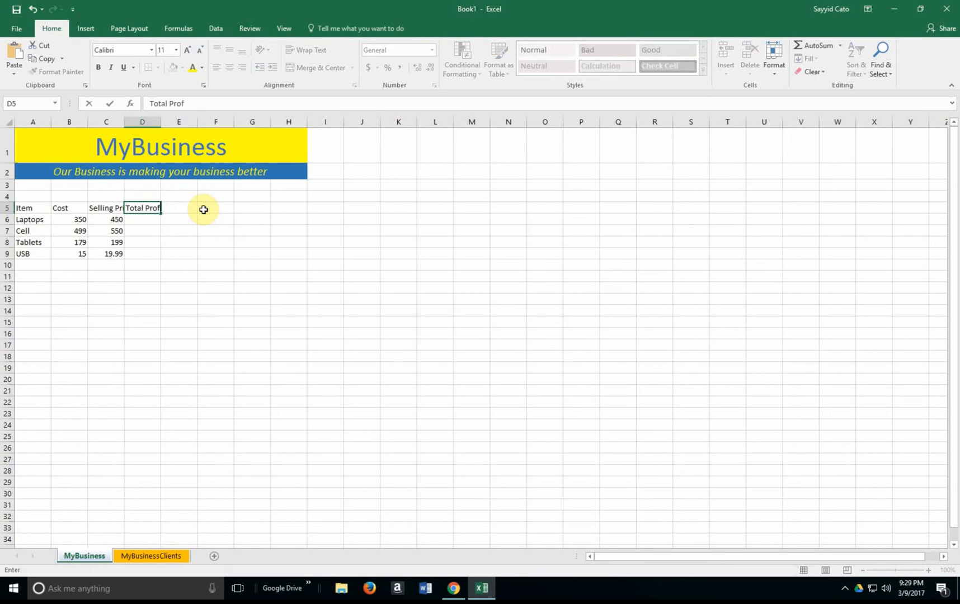
pyautogui.write('it')
pyautogui.click(188, 242)
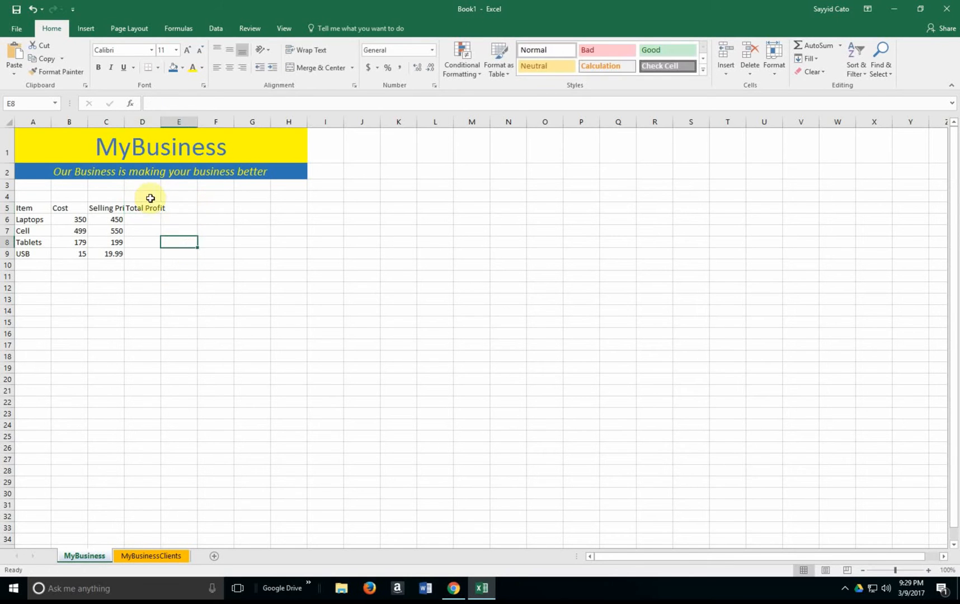
# - Reduce the font size of the Selling Price heading in cell C5 by three increments to fit its column
pyautogui.click(112, 207)
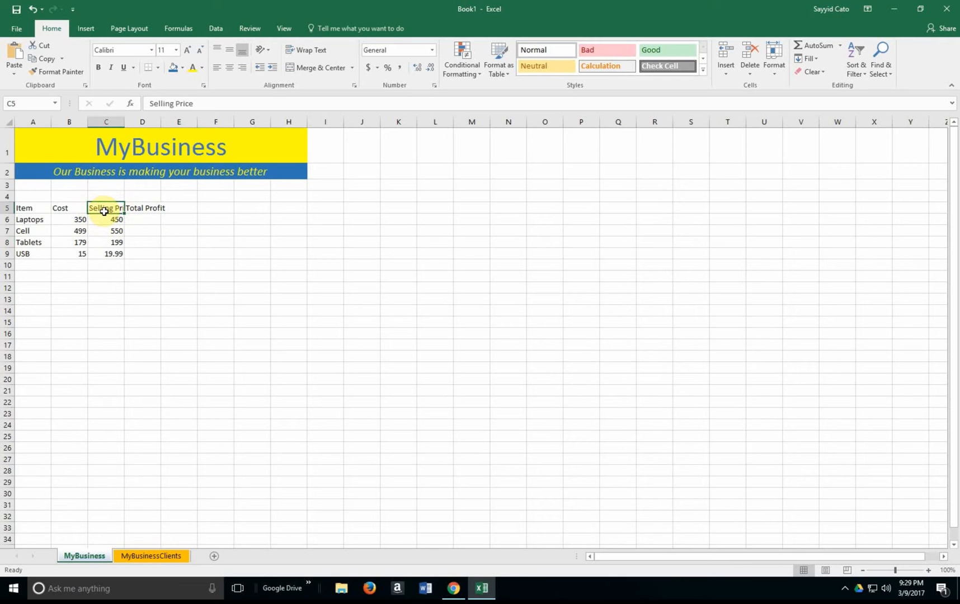
pyautogui.click(199, 53)
pyautogui.click(199, 52)
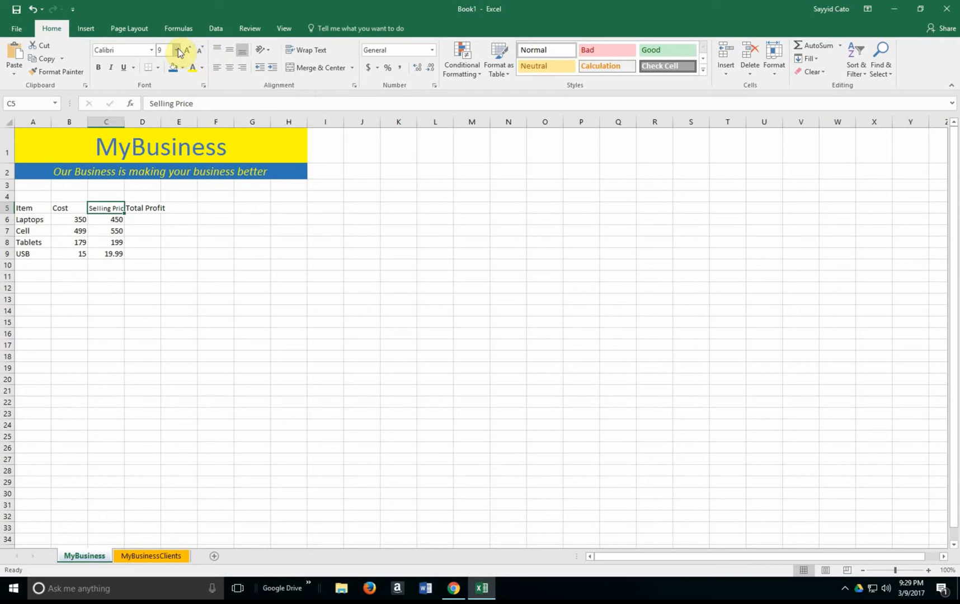
pyautogui.click(199, 51)
pyautogui.click(216, 264)
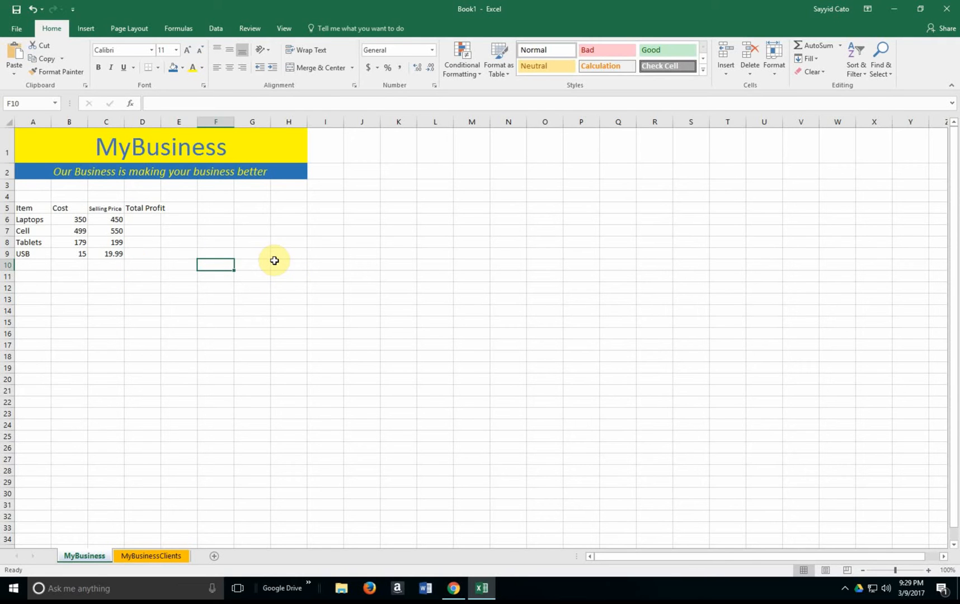
# - Undo the three font size reductions on the Selling Price heading
pyautogui.click(34, 11)
pyautogui.click(34, 11)
pyautogui.click(33, 12)
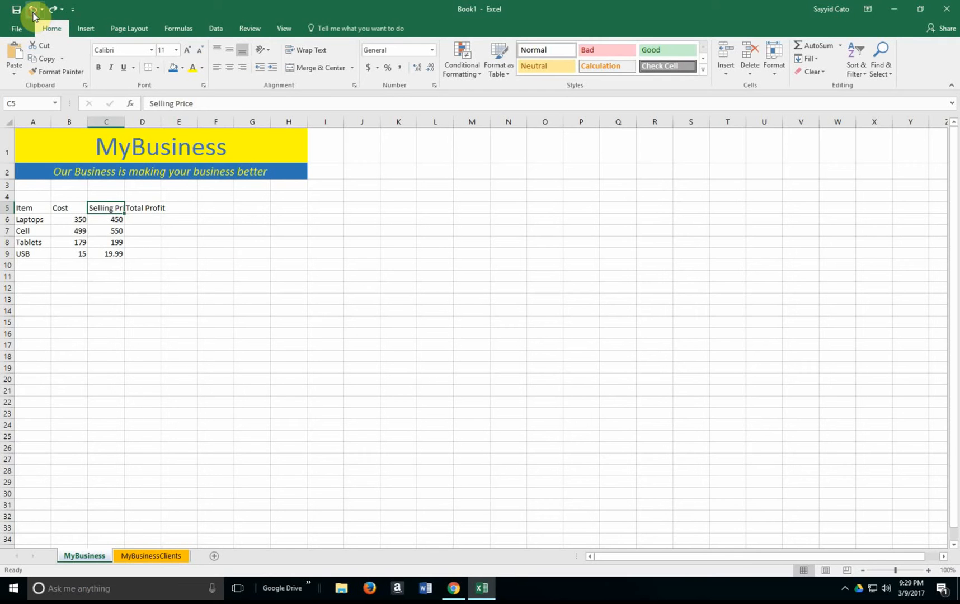
# - AutoFit the width of column C to the Selling Price heading
pyautogui.click(195, 233)
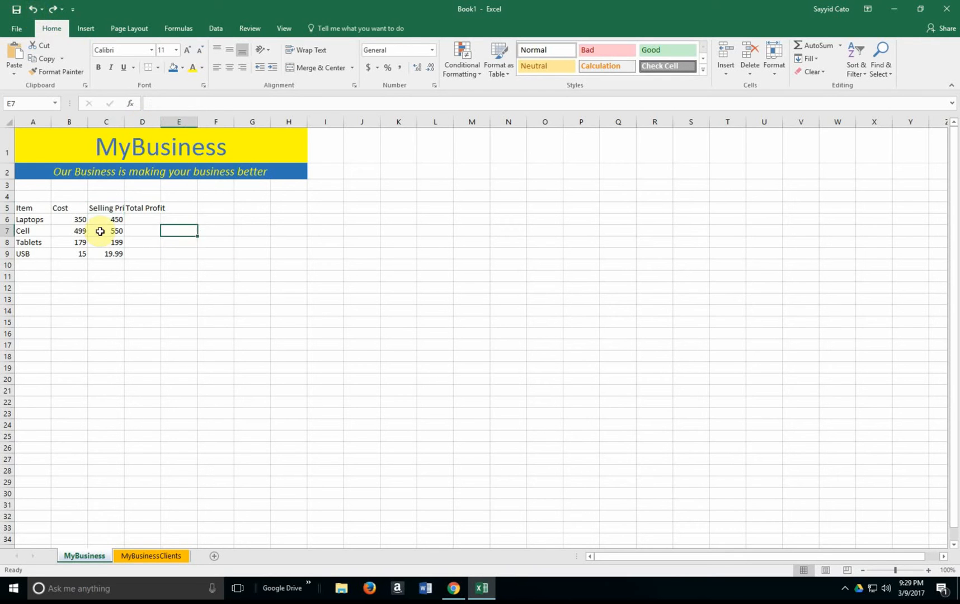
pyautogui.click(99, 122)
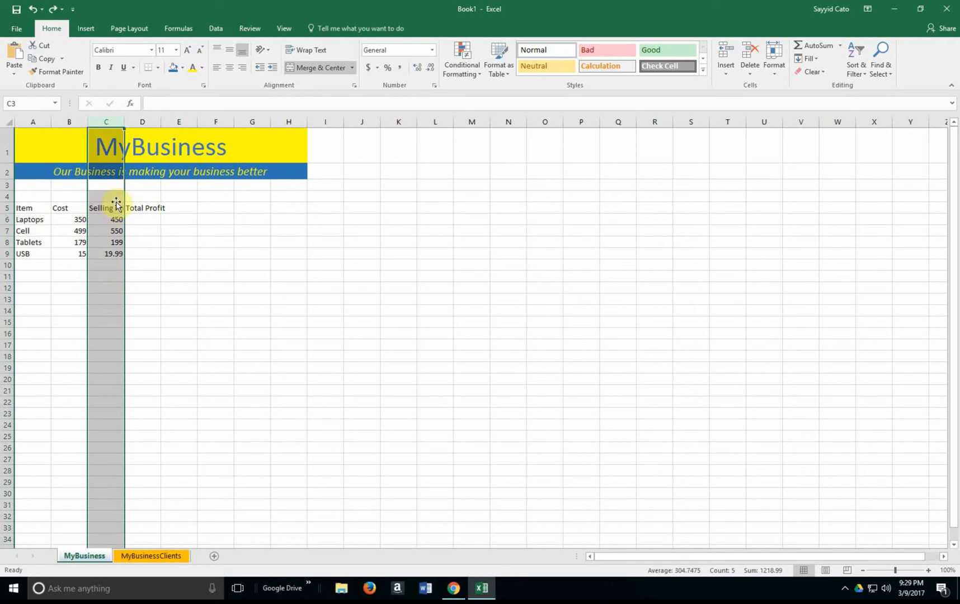
pyautogui.doubleClick(124, 121)
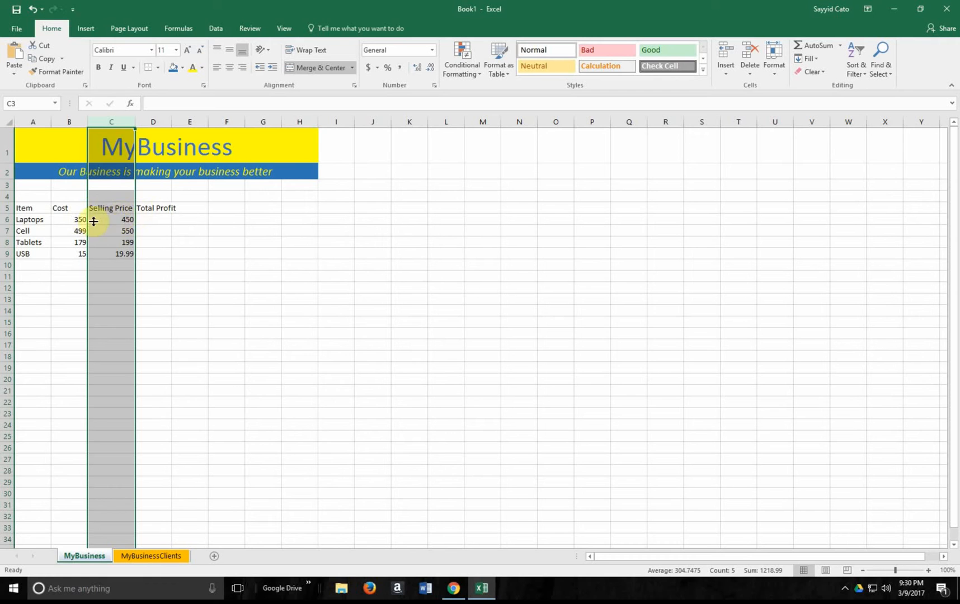
# - Enter a long string of random filler letters in cell C13 and AutoFit column C to it
pyautogui.click(103, 298)
pyautogui.write('j')
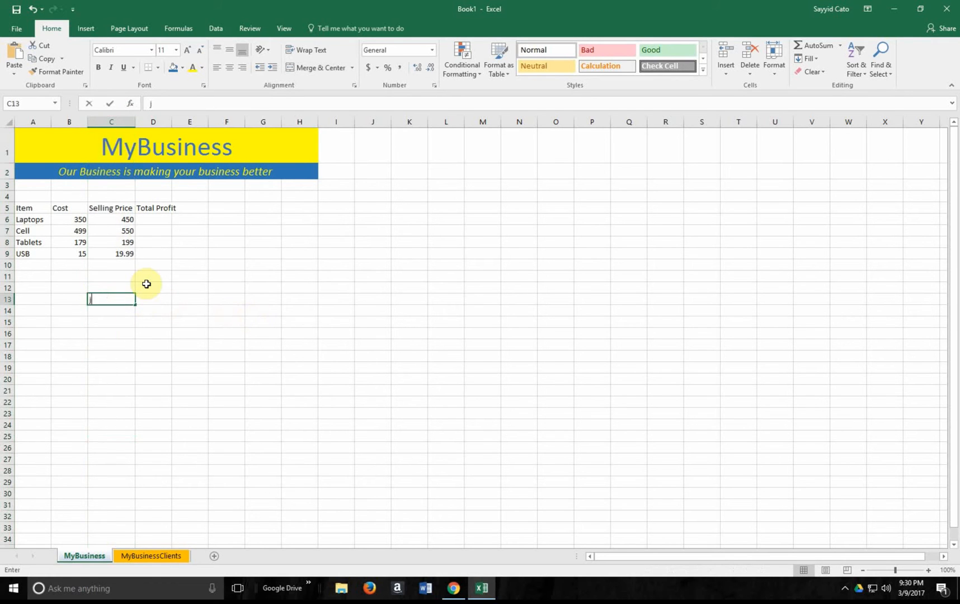
pyautogui.write('hvHEWHKJHEWIKJEWKJEWK KJEWKJBEJ')
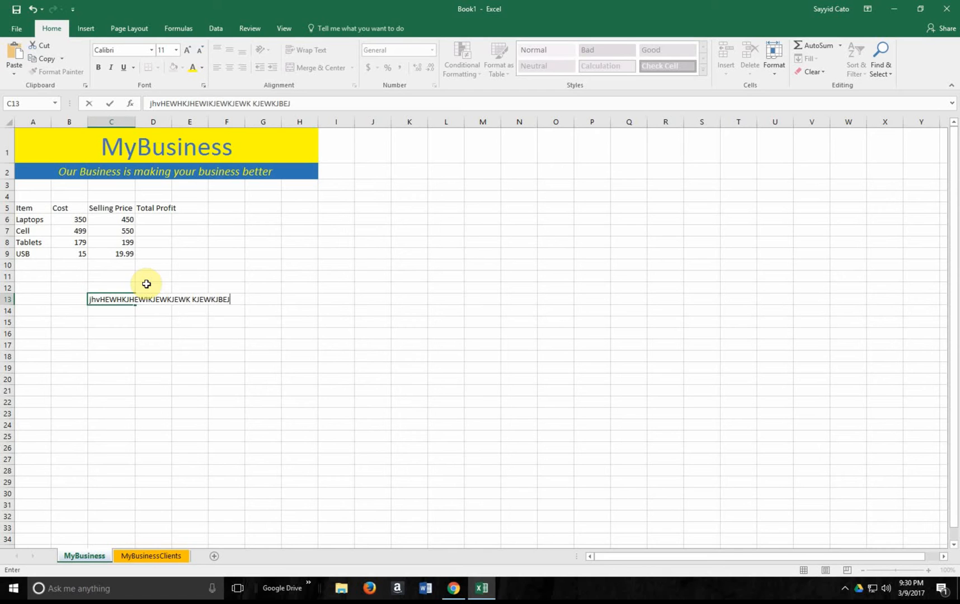
pyautogui.click(156, 369)
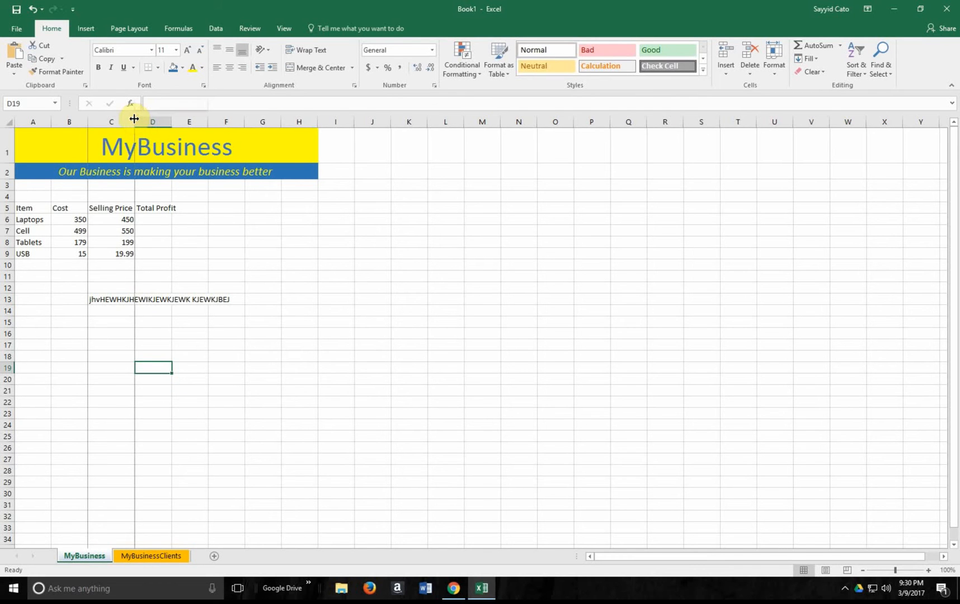
pyautogui.doubleClick(134, 119)
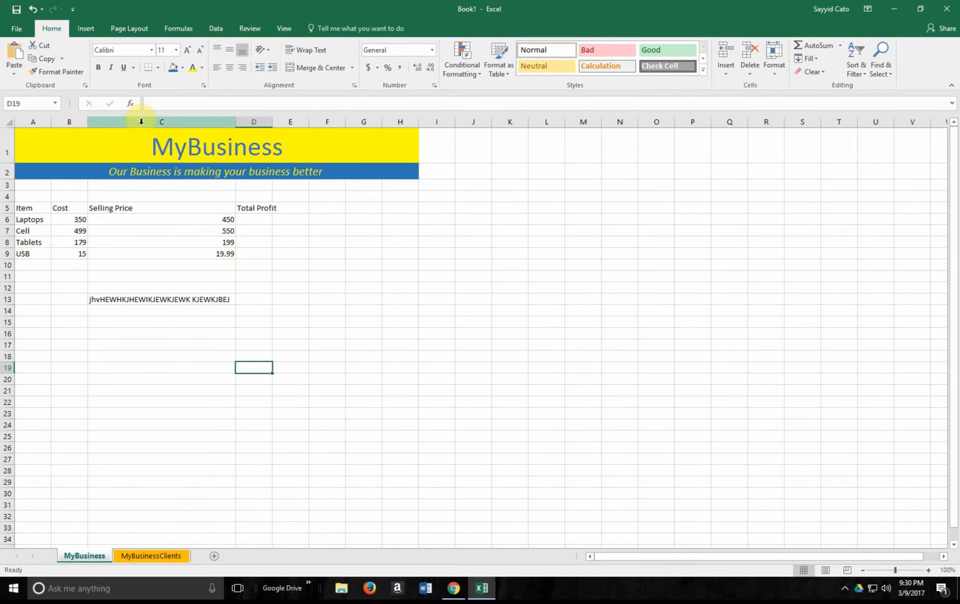
pyautogui.click(139, 122)
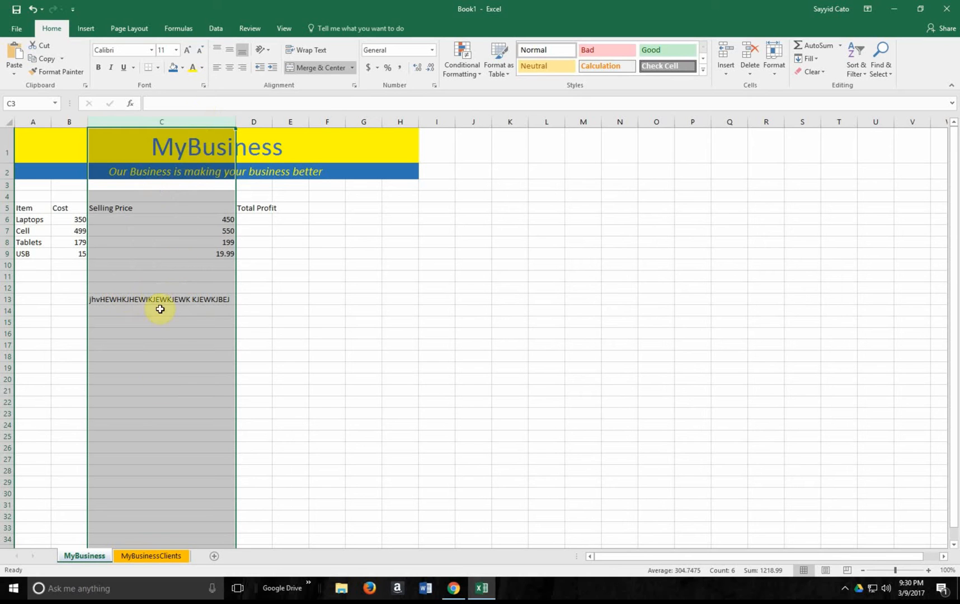
# - Undo the last widening of column C and the filler text entry in cell C13
pyautogui.click(298, 329)
pyautogui.hotkey('ctrl', 'z')
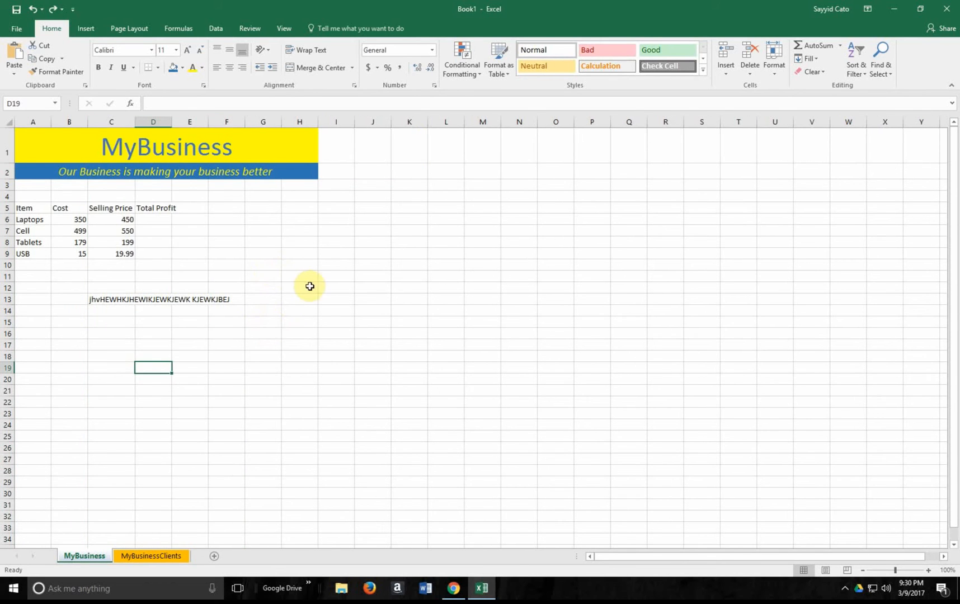
pyautogui.hotkey('ctrl', 'z')
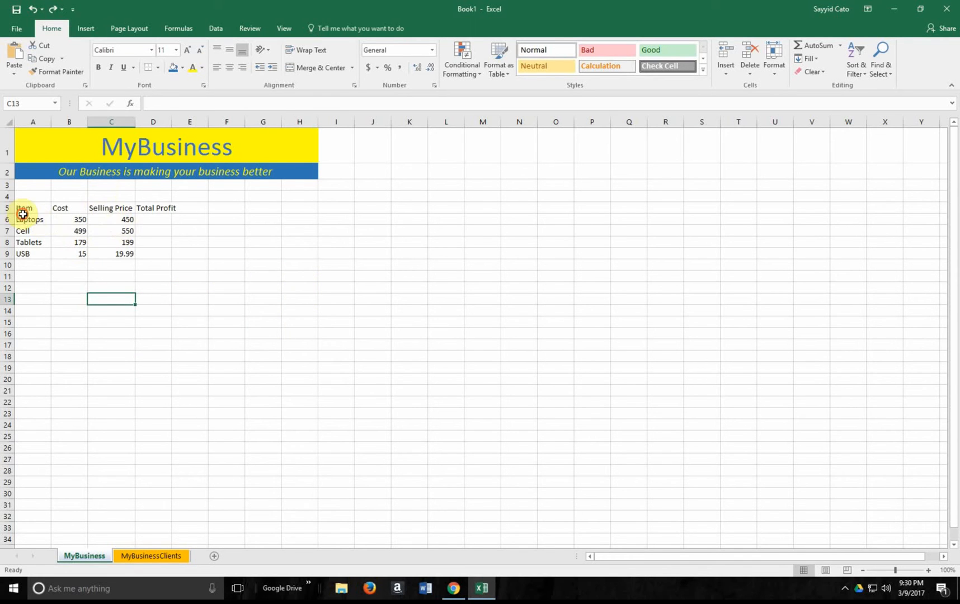
# - Calculate the Laptops profit in cell D6 with the formula =450-350
pyautogui.moveTo(22, 214); pyautogui.dragTo(119, 253)
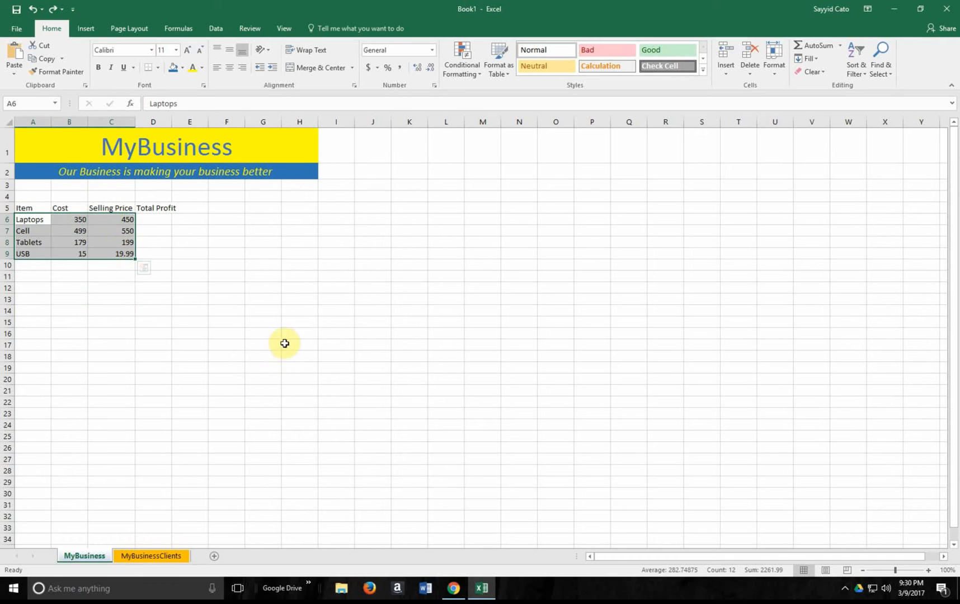
pyautogui.click(164, 219)
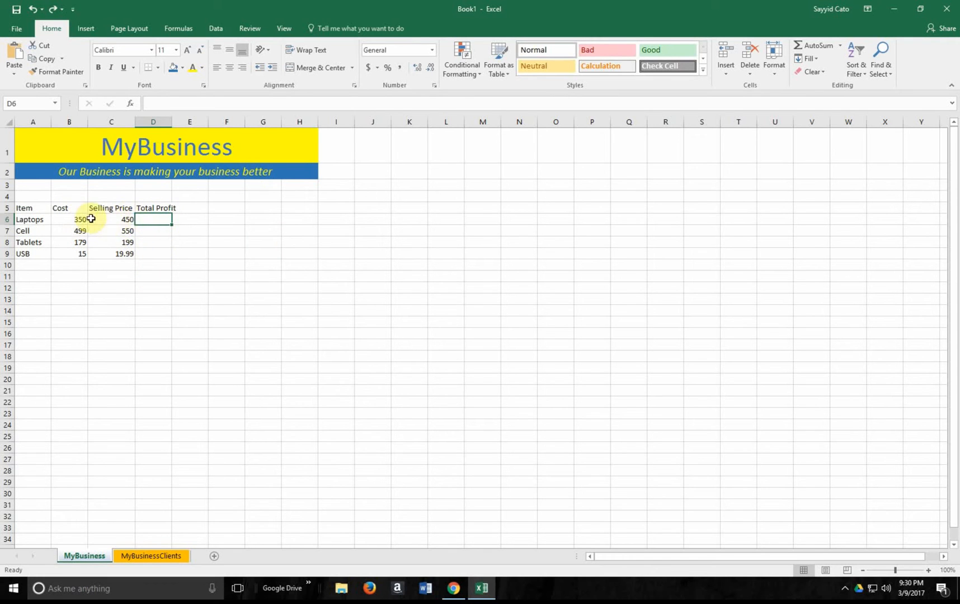
pyautogui.click(71, 219)
pyautogui.click(124, 222)
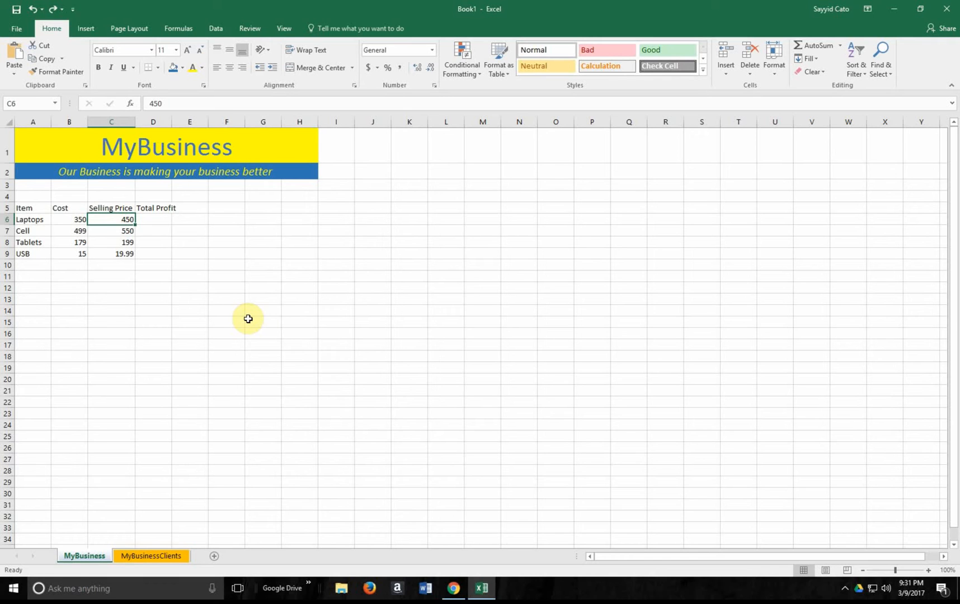
pyautogui.click(153, 218)
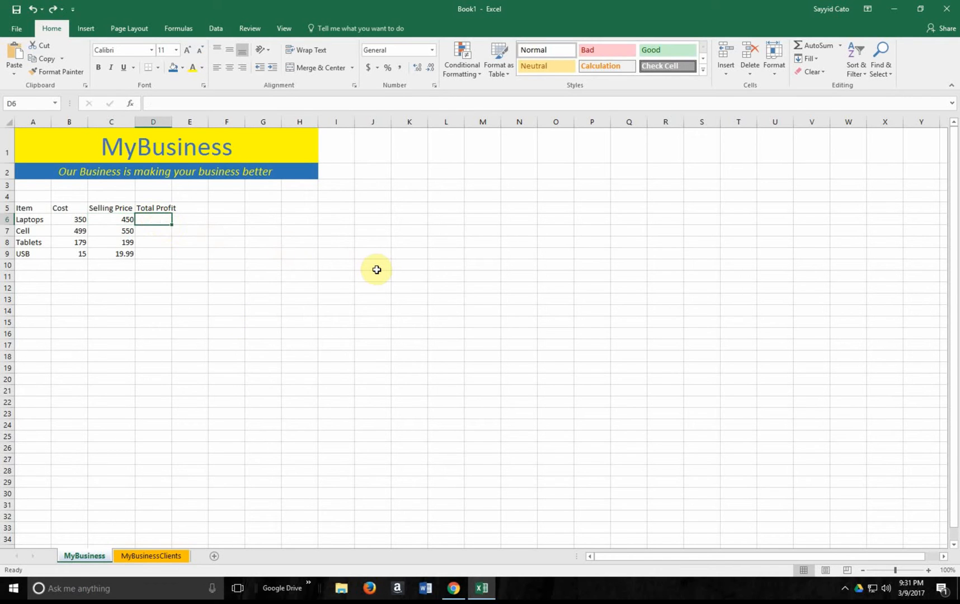
pyautogui.write('=')
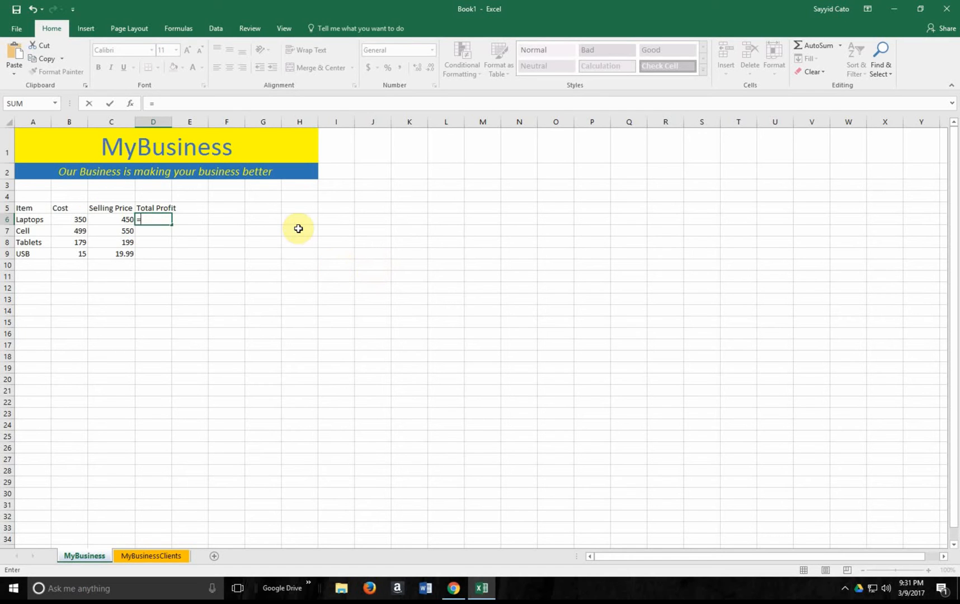
pyautogui.write('450-350')
pyautogui.press('Return')
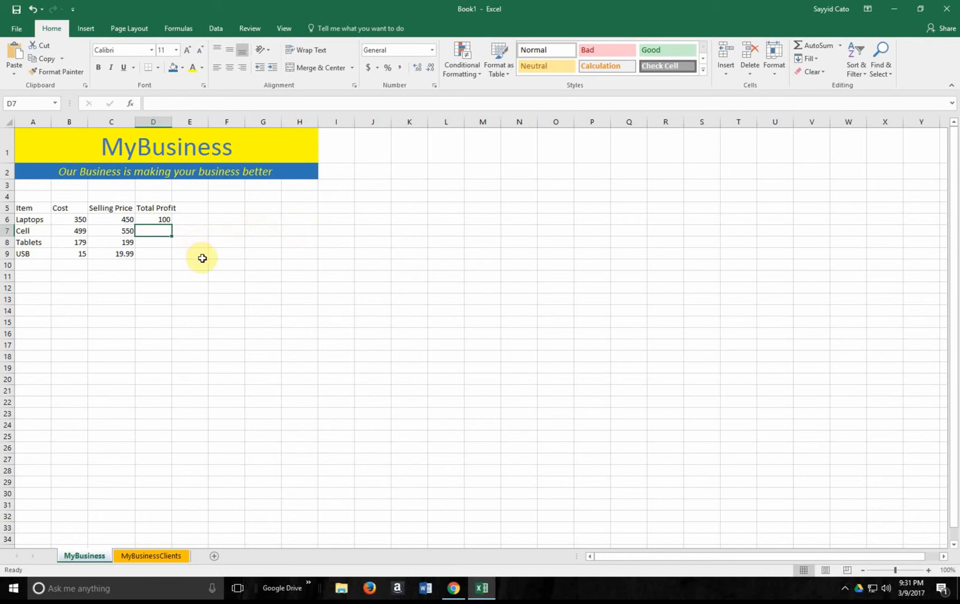
# - Show the formulas in the worksheet at 140% zoom and examine the Laptops profit formula in cell D6
pyautogui.hotkey('ctrl', '`')
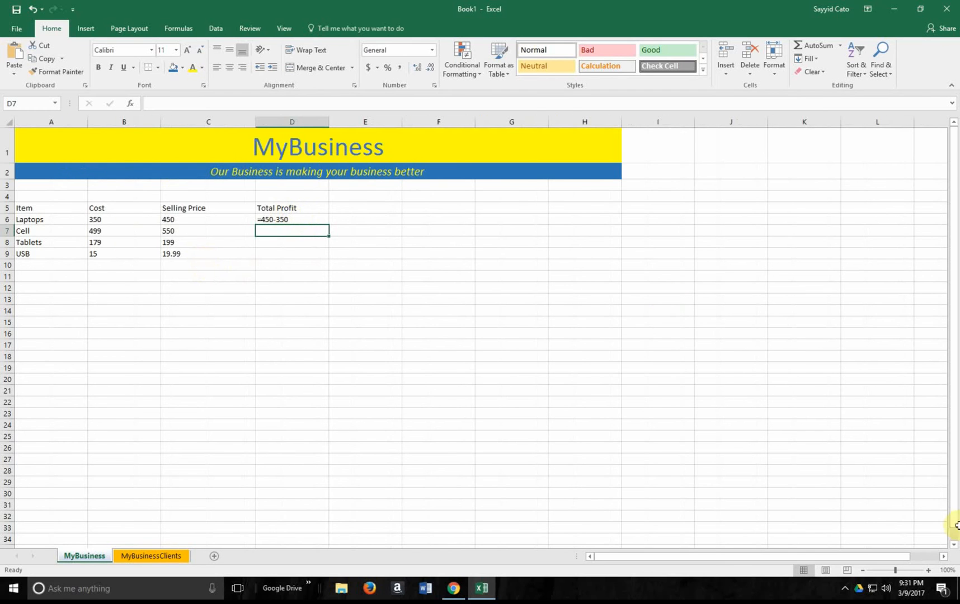
pyautogui.click(929, 570)
pyautogui.click(928, 570)
pyautogui.click(928, 570)
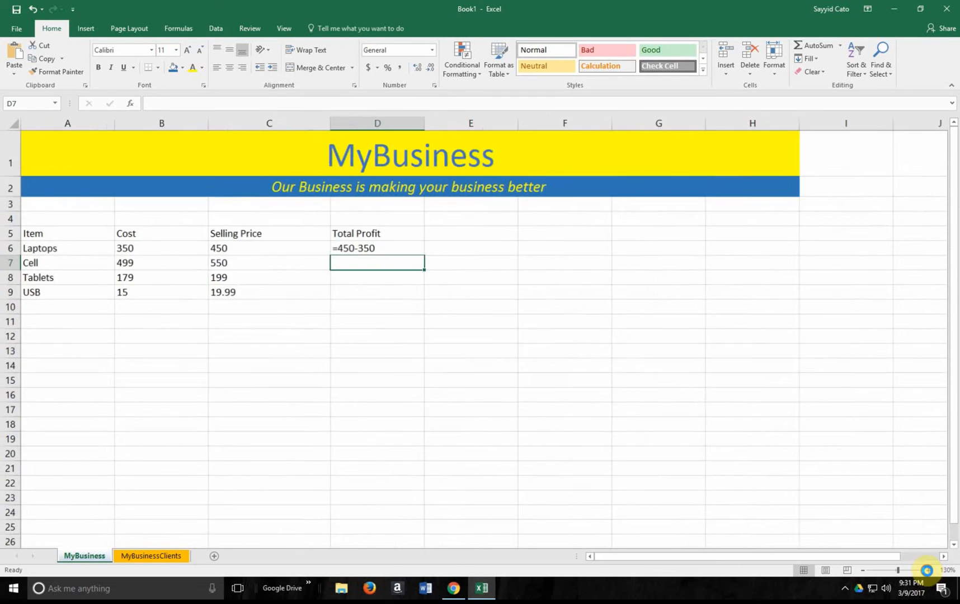
pyautogui.click(927, 570)
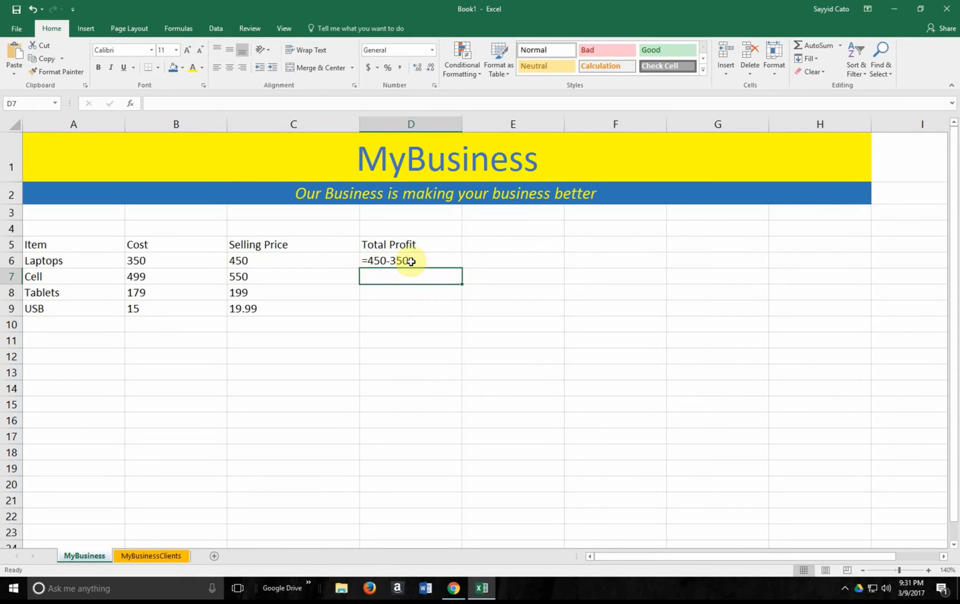
pyautogui.click(388, 261)
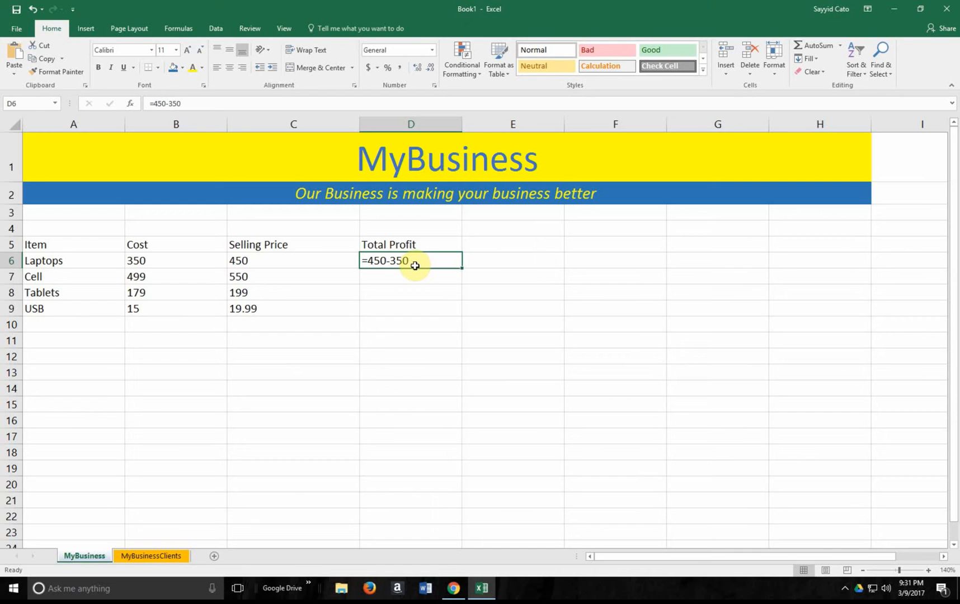
# - Switch the worksheet back to showing calculated values and inspect the formula inside cell D6 without changing it
pyautogui.hotkey('ctrl', '`')
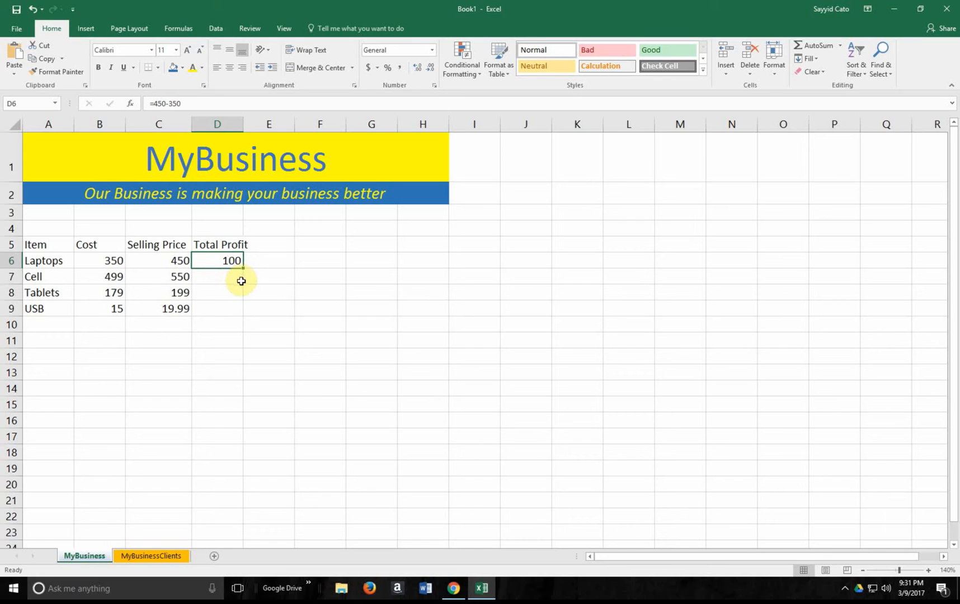
pyautogui.doubleClick(216, 262)
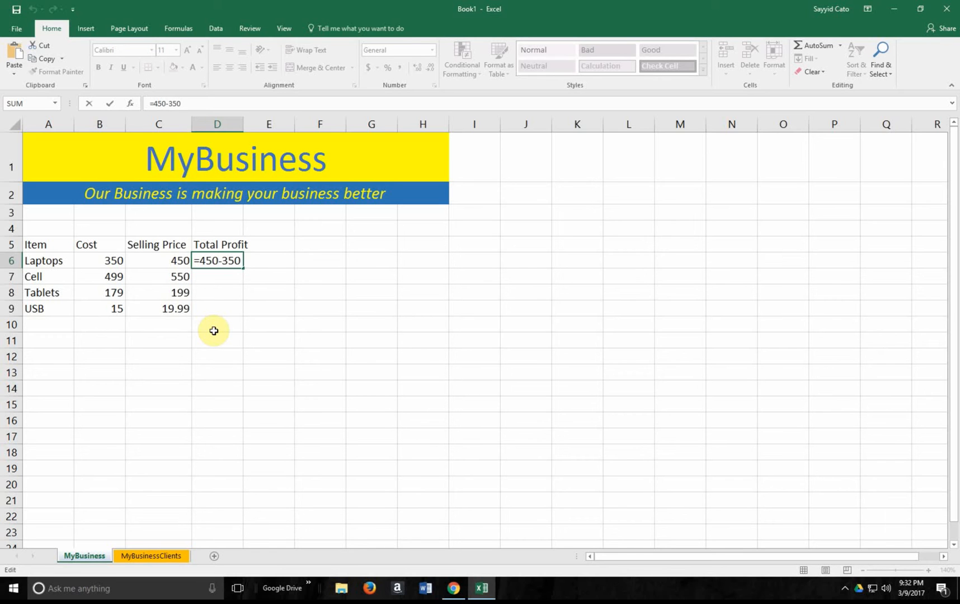
pyautogui.press('Return')
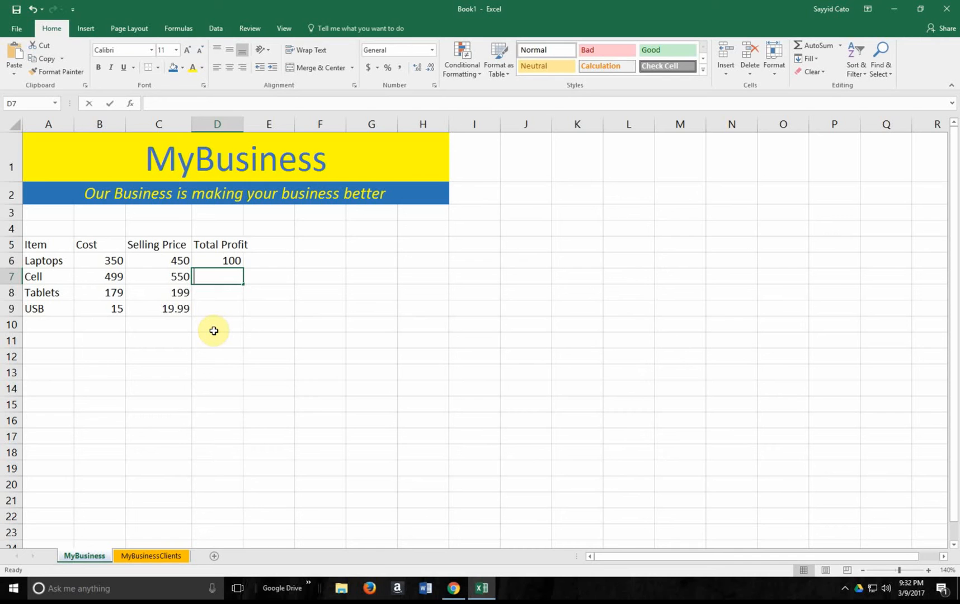
# - Calculate the Cell product's profit in cell D7 with the formula =550-499
pyautogui.write('=')
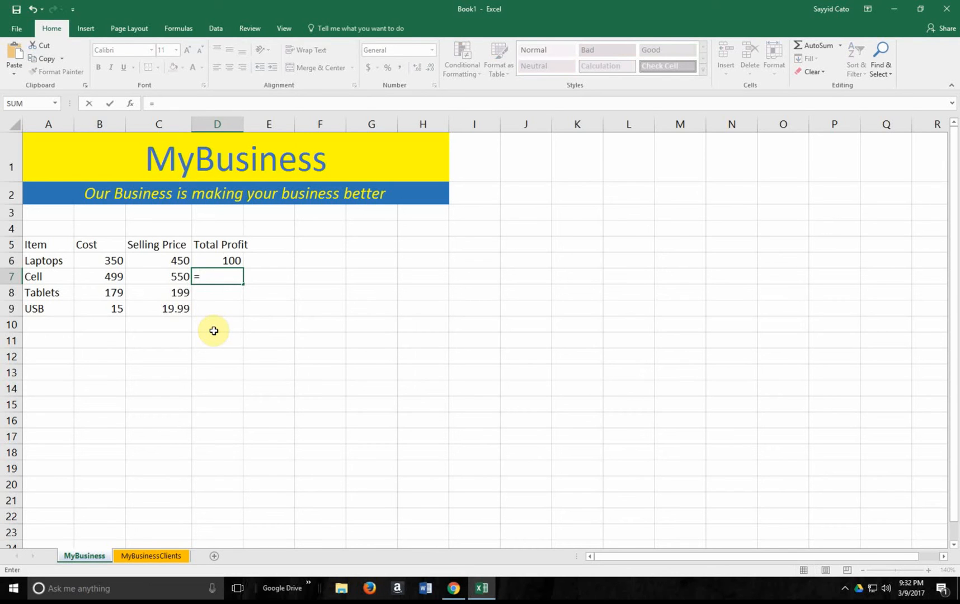
pyautogui.write('550-499')
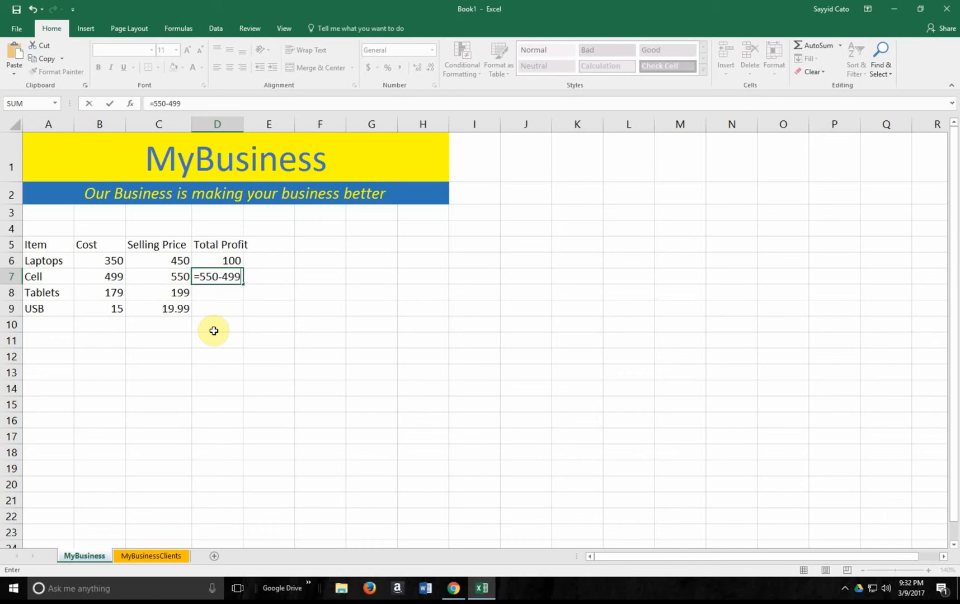
pyautogui.press('Return')
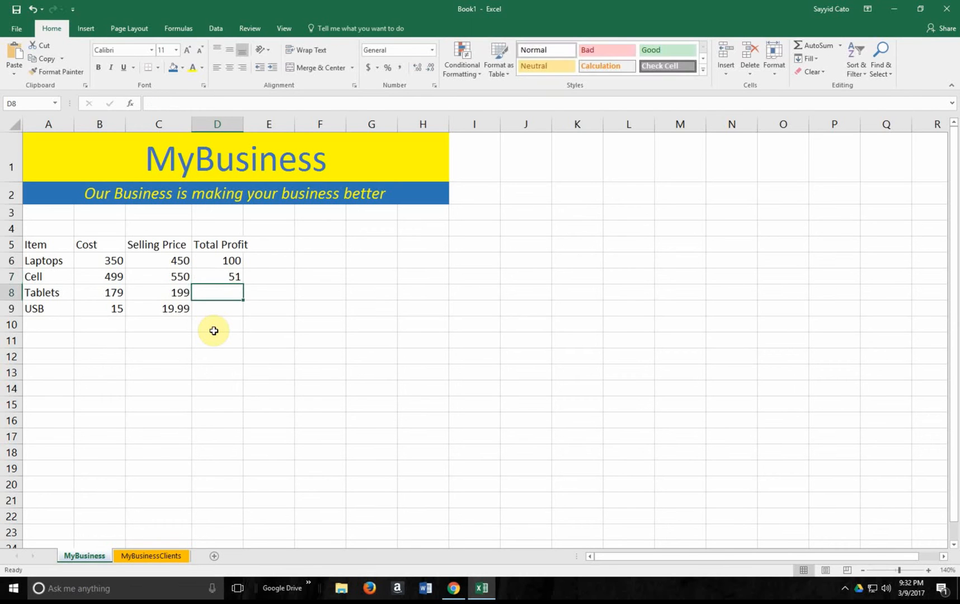
pyautogui.click(220, 306)
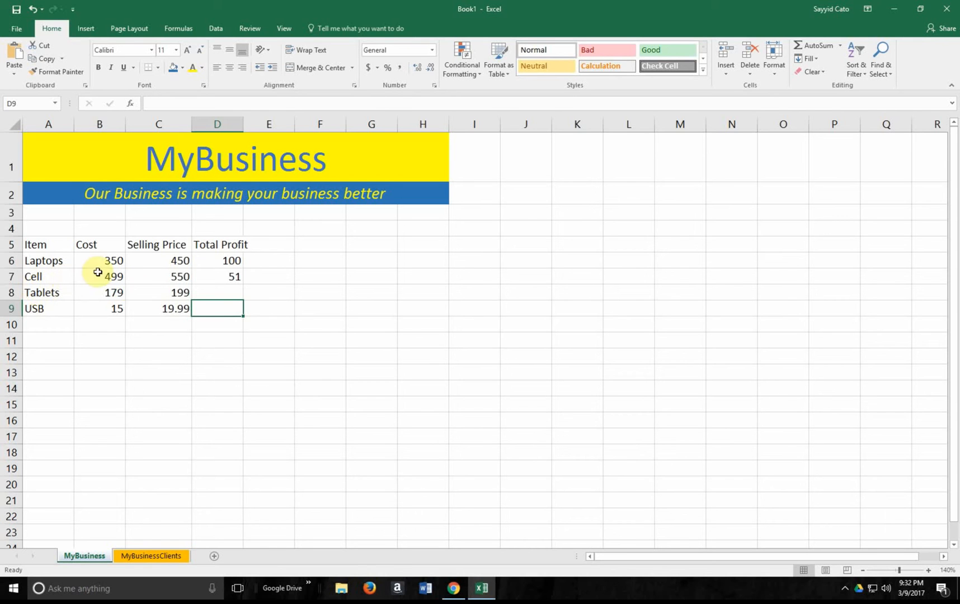
pyautogui.click(220, 276)
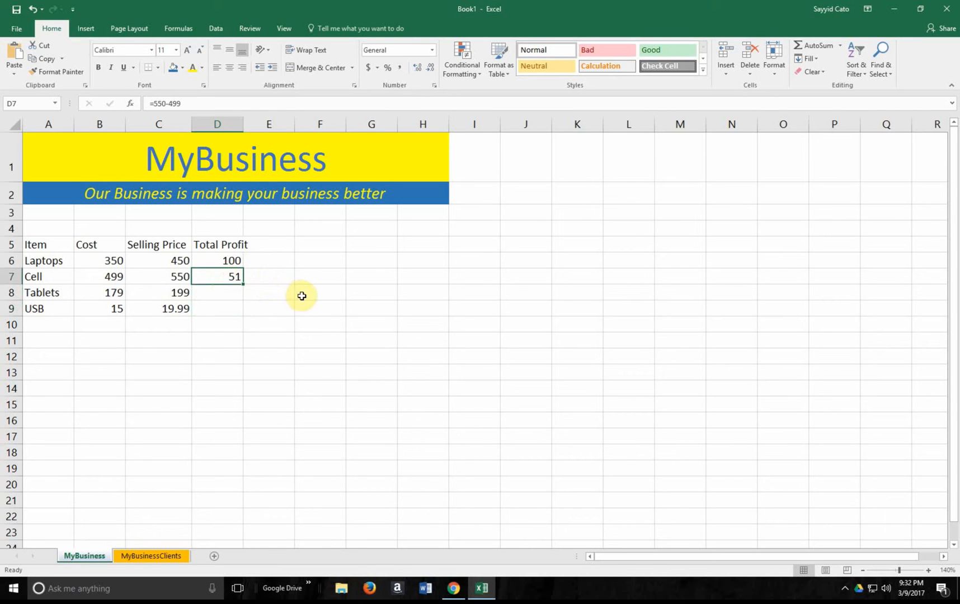
# - Clear the Cell and Laptops profit formulas from cells D7 and D6
pyautogui.press('Delete')
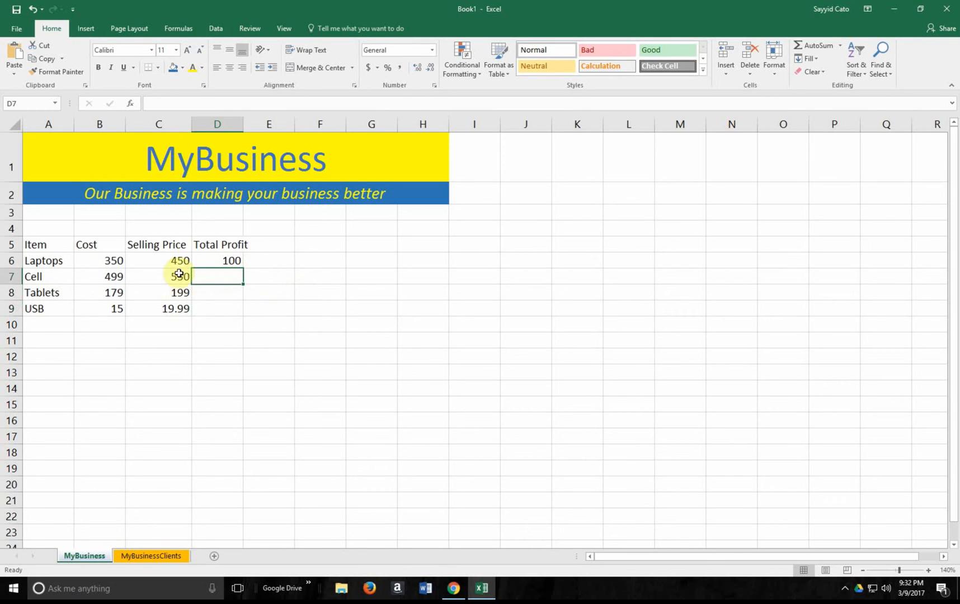
pyautogui.click(209, 260)
pyautogui.press('Delete')
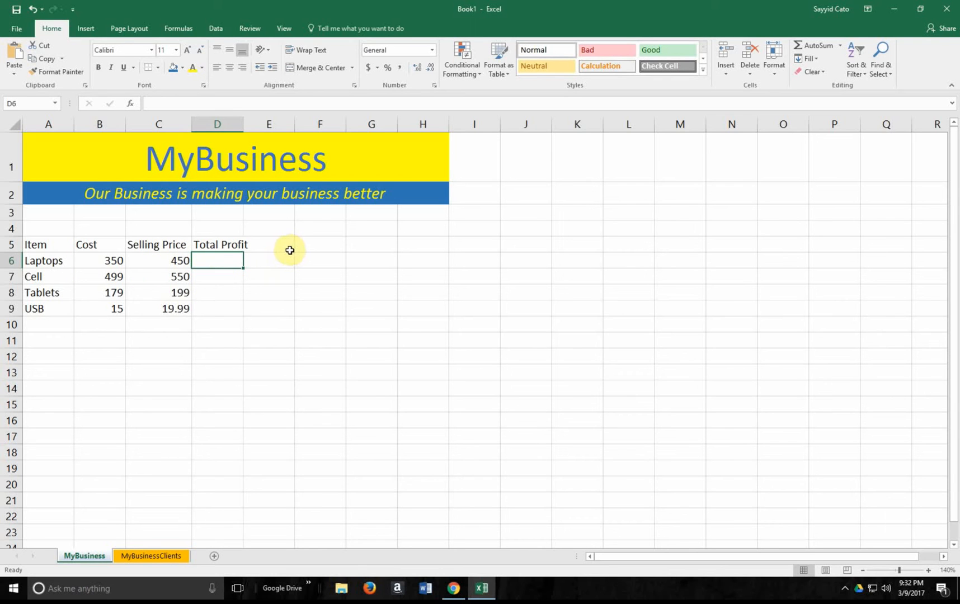
# - Calculate the Laptops profit in cell D6 with the cell-reference formula =C6-B6
pyautogui.write('=')
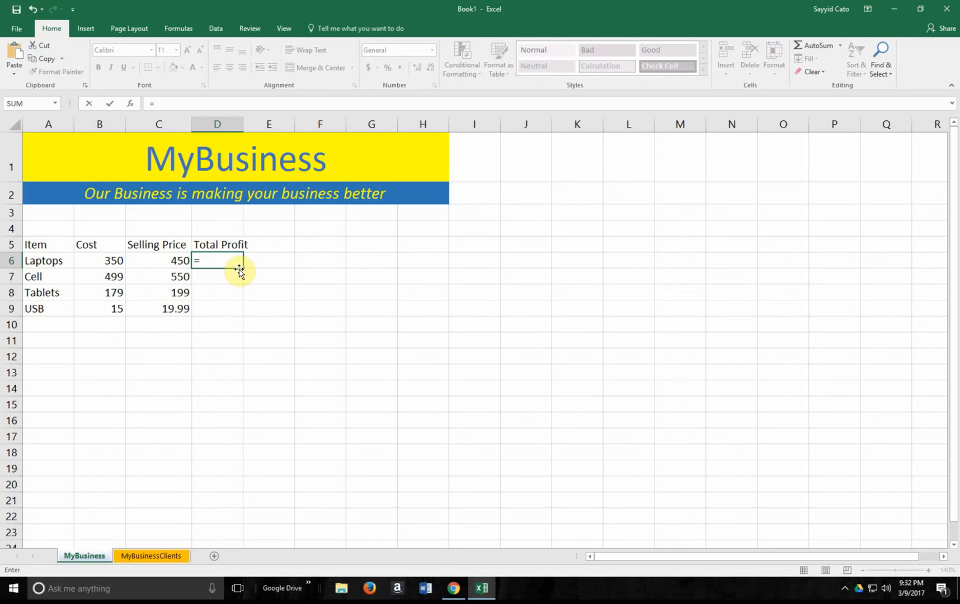
pyautogui.click(165, 263)
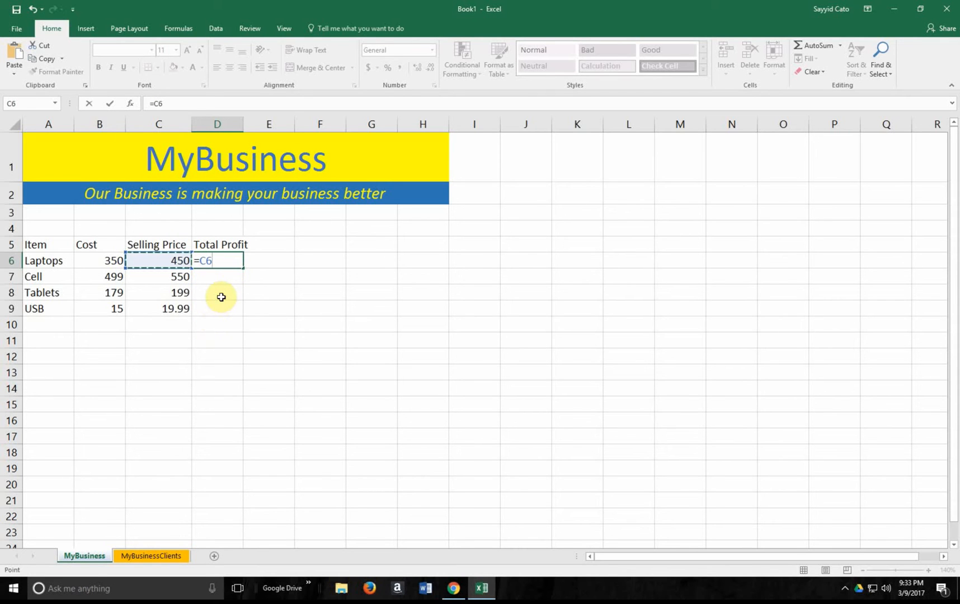
pyautogui.write('-')
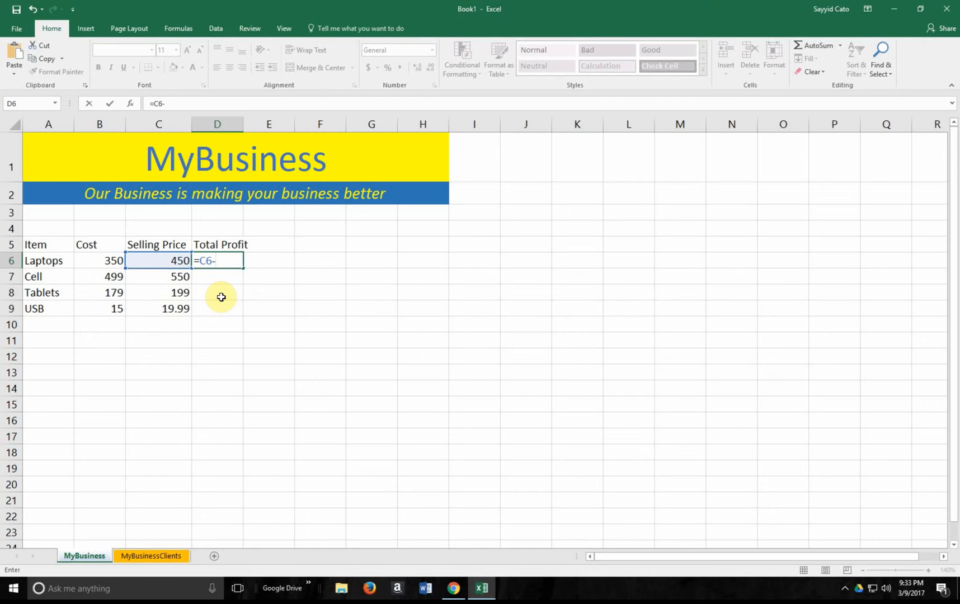
pyautogui.click(90, 266)
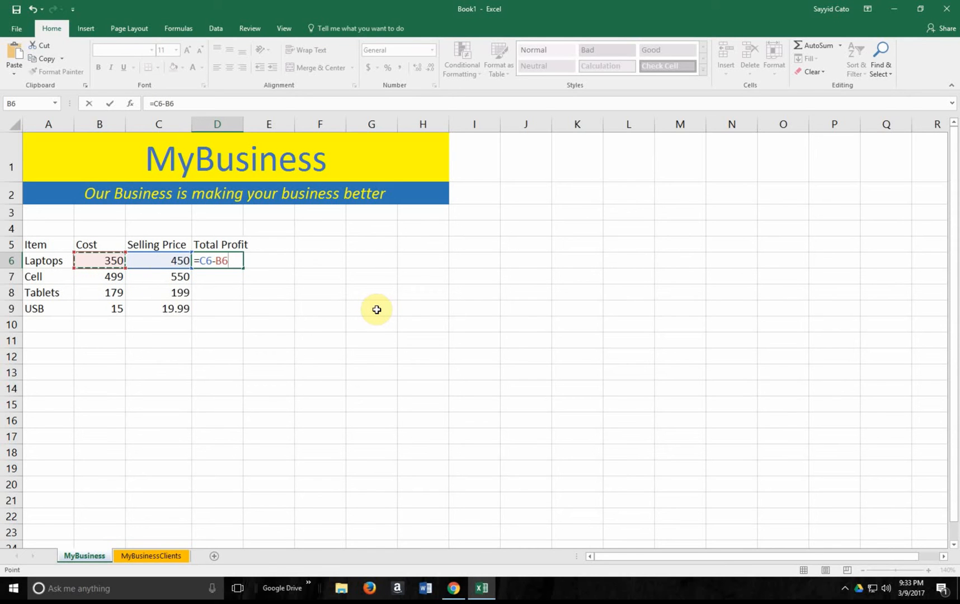
pyautogui.press('Return')
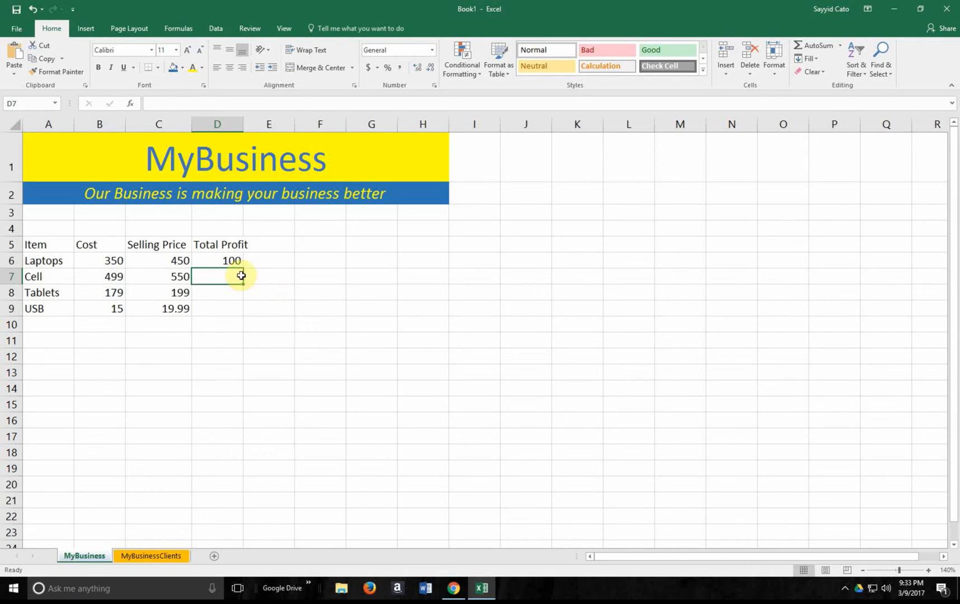
# - Fill the Laptops profit formula from cell D6 down through the USB row in D9
pyautogui.click(231, 260)
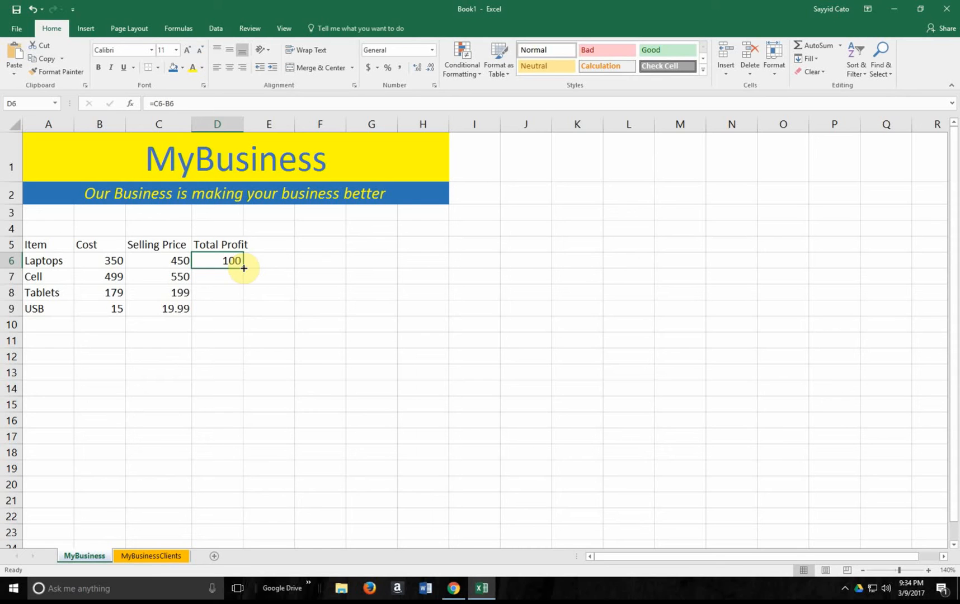
pyautogui.moveTo(244, 268); pyautogui.dragTo(236, 315)
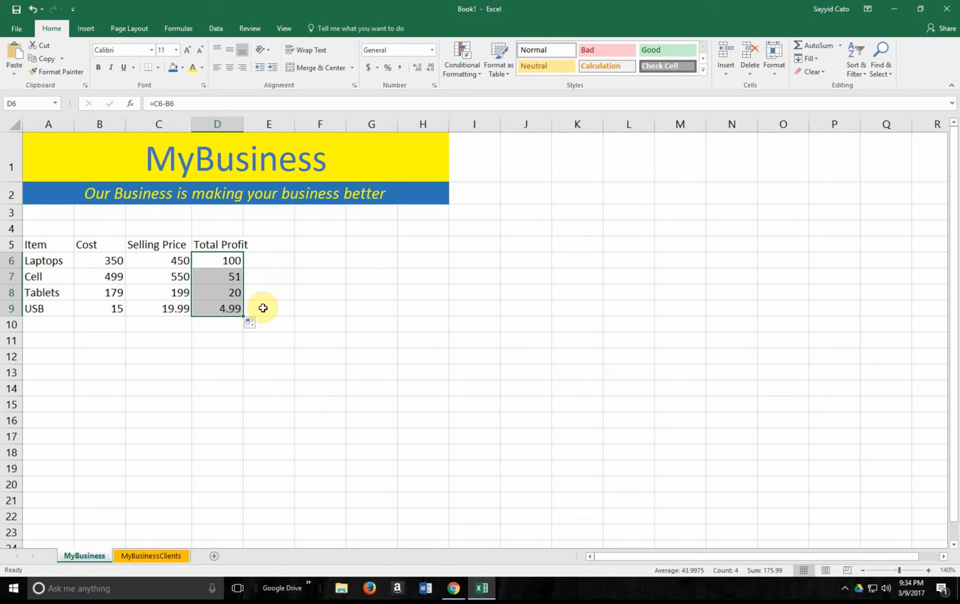
# - Show the worksheet's formulas, examine the Total Profit formulas in D6 through D8, and return to calculated values
pyautogui.hotkey('ctrl', '`')
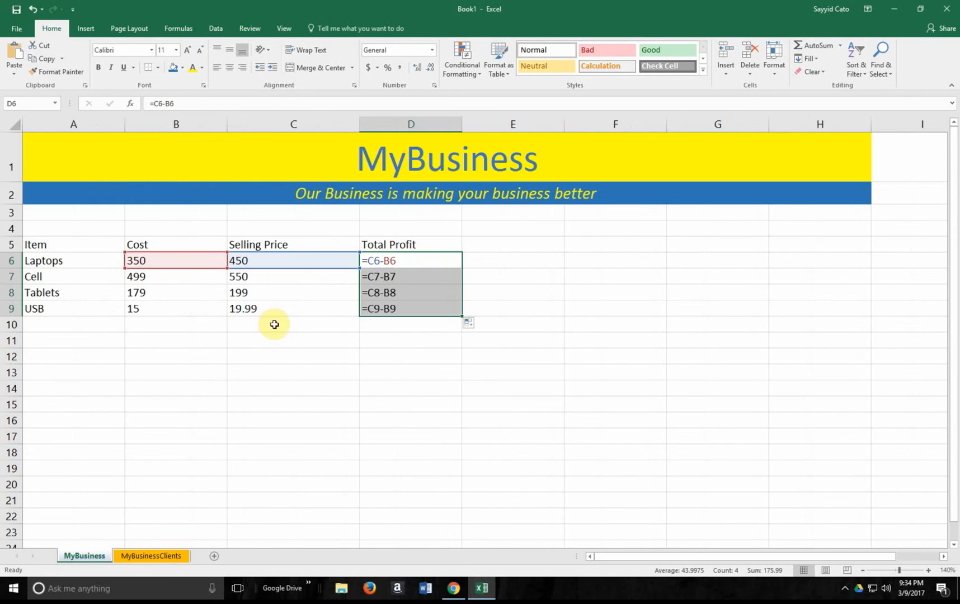
pyautogui.click(403, 275)
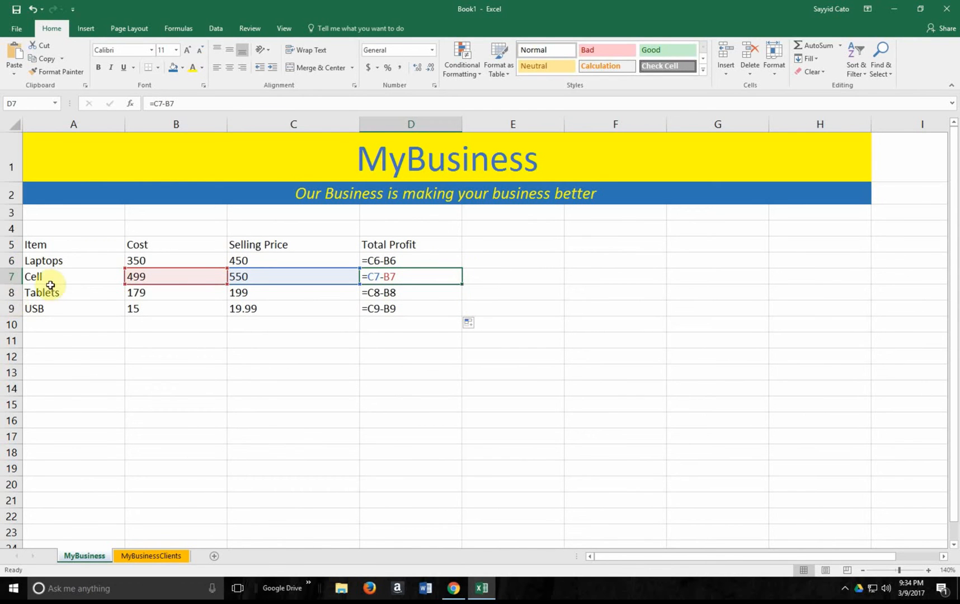
pyautogui.click(387, 261)
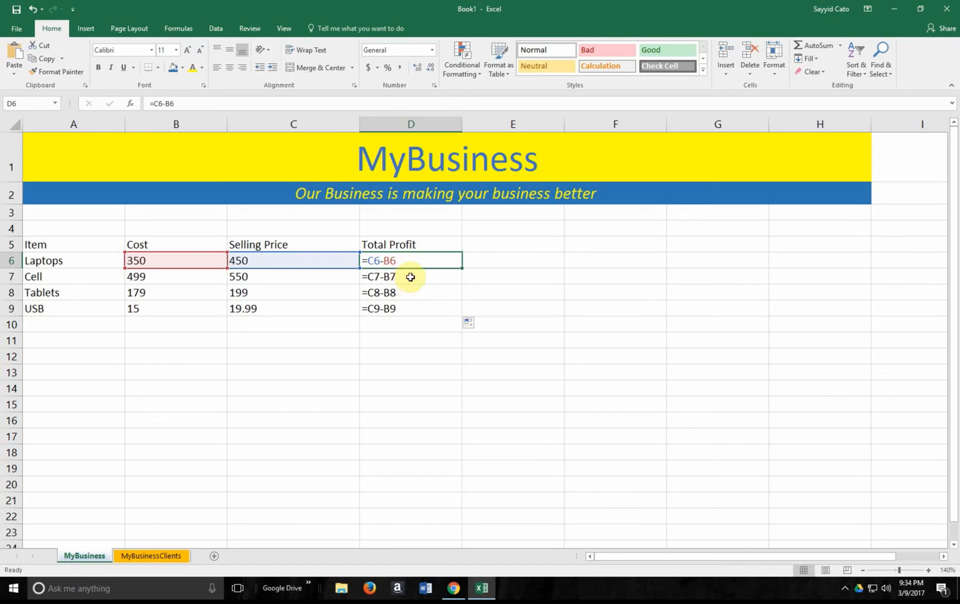
pyautogui.click(406, 279)
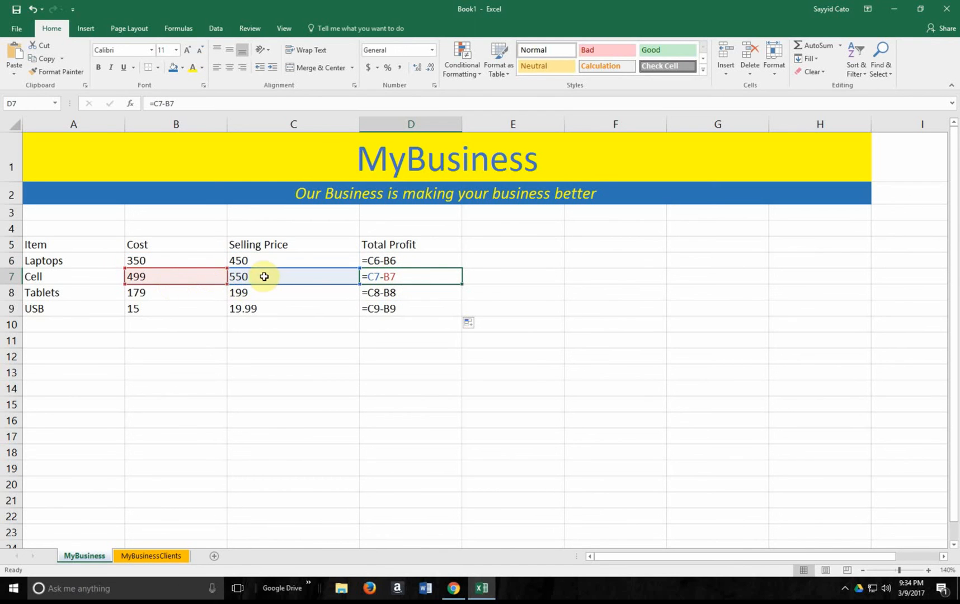
pyautogui.click(391, 292)
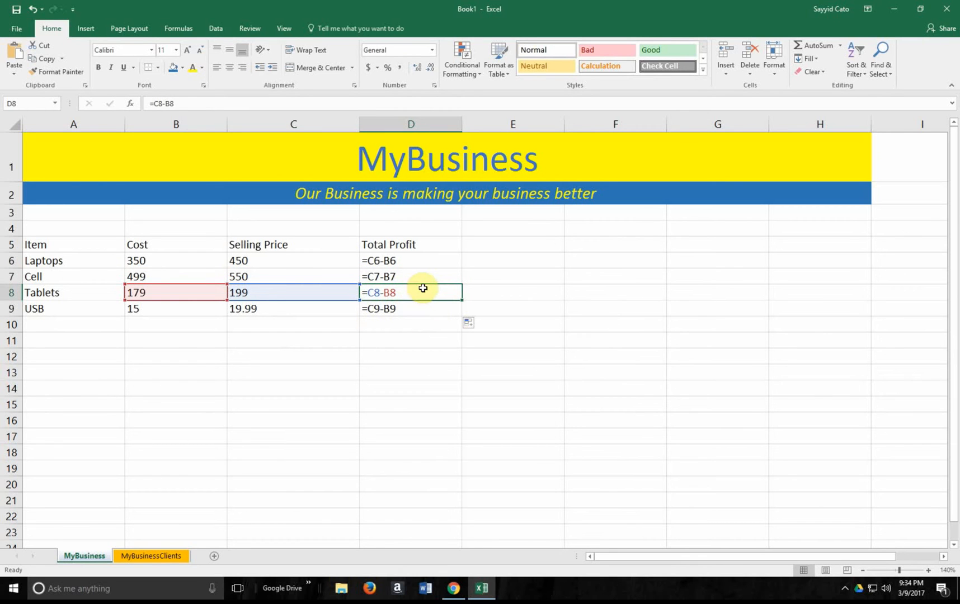
pyautogui.click(382, 261)
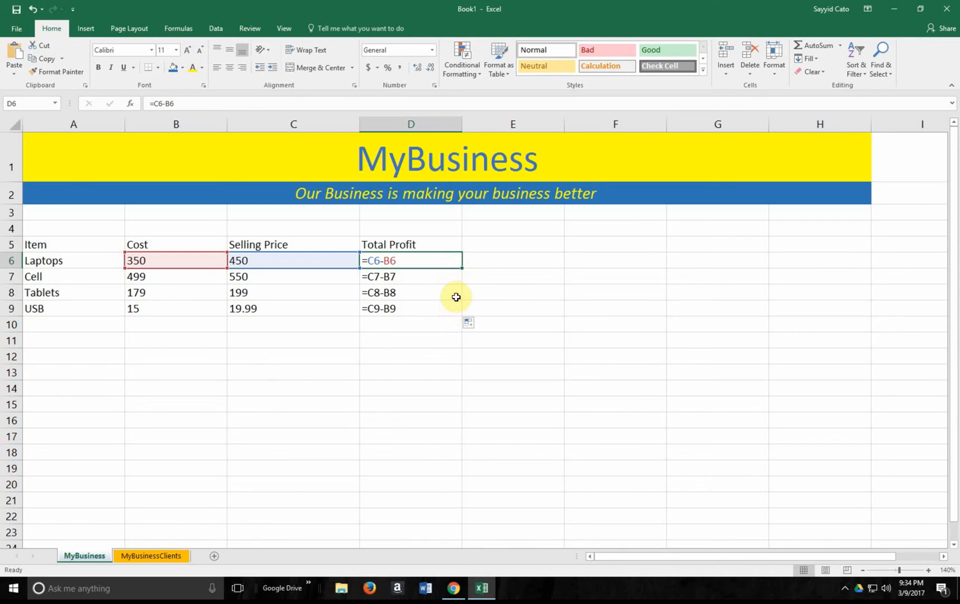
pyautogui.hotkey('ctrl', '`')
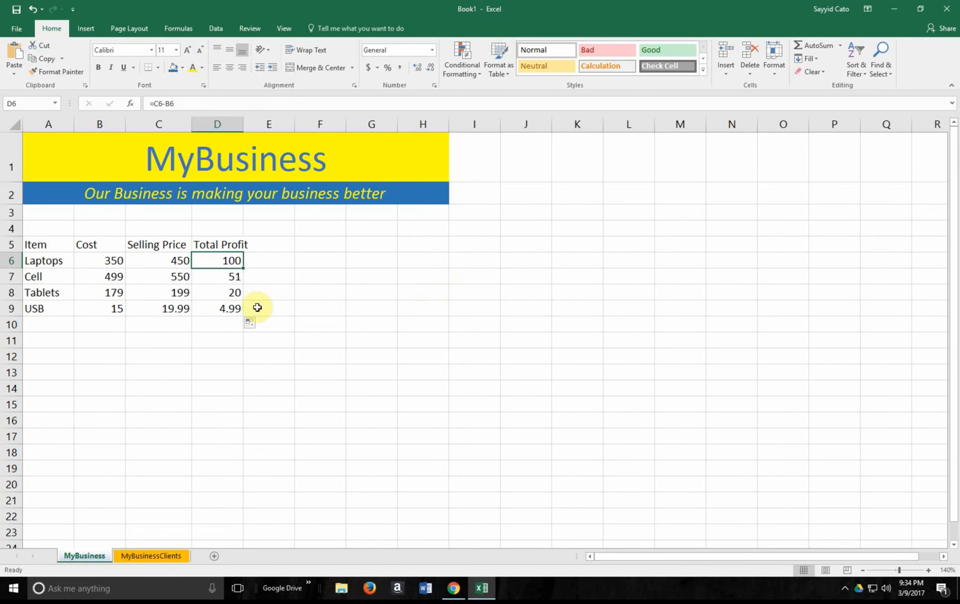
# - Clear the profits in D7:D9 and refill those cells by copying and pasting the formula from D6
pyautogui.moveTo(230, 277); pyautogui.dragTo(226, 307)
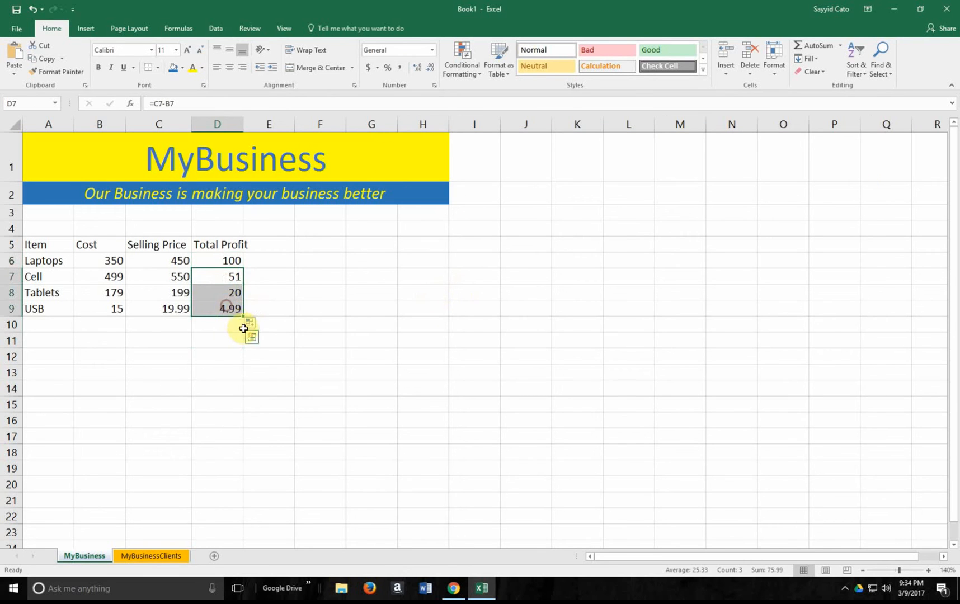
pyautogui.press('Delete')
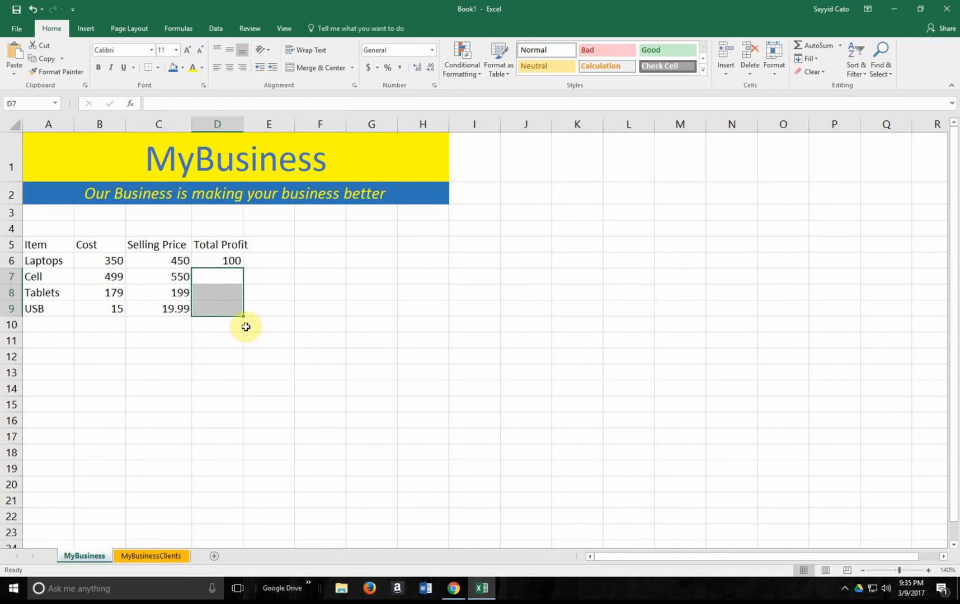
pyautogui.click(227, 261)
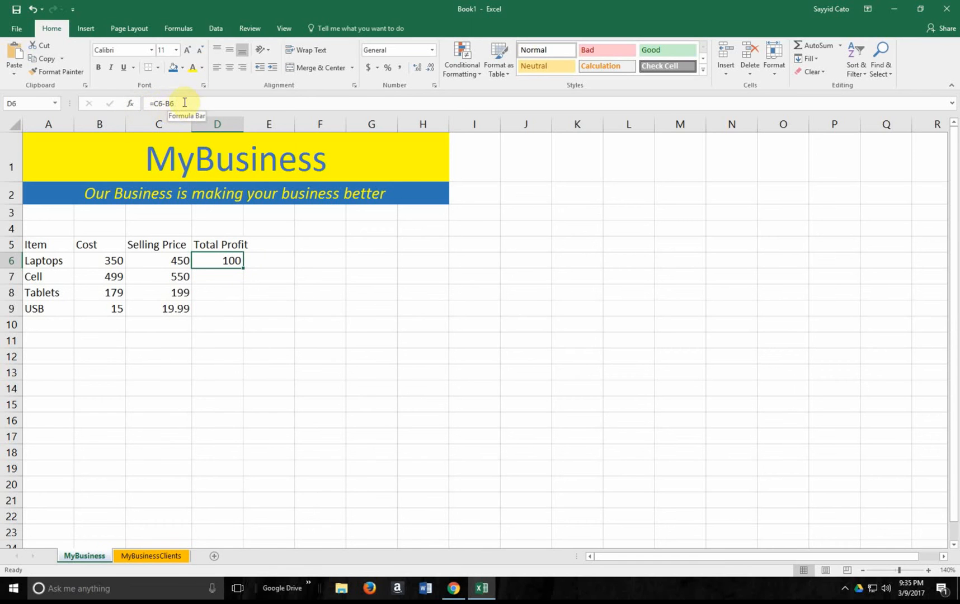
pyautogui.click(50, 57)
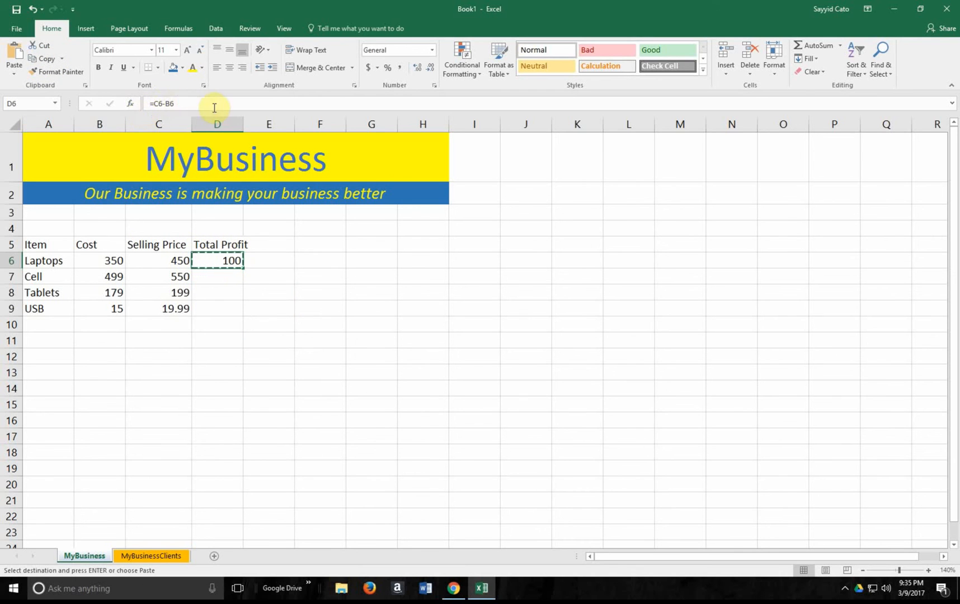
pyautogui.moveTo(228, 277); pyautogui.dragTo(216, 302)
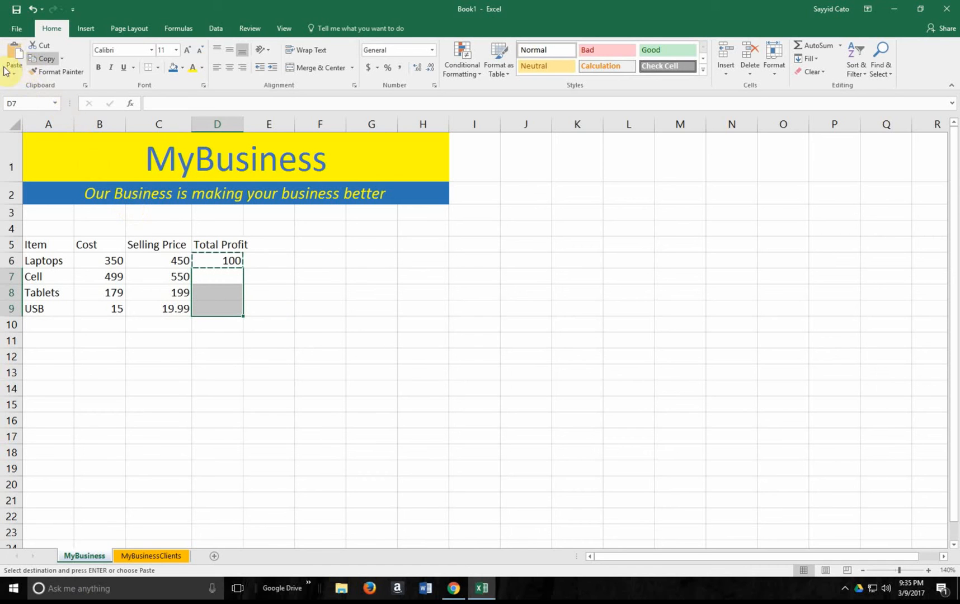
pyautogui.click(13, 51)
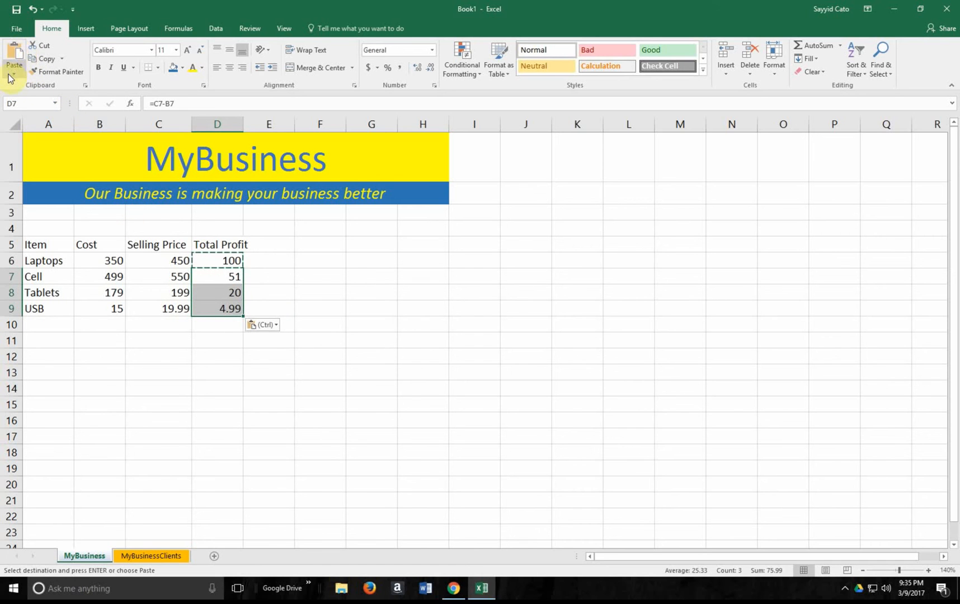
# - Inspect the pasted profit formulas in D7 and D8, and briefly display all the worksheet's formulas in place of values
pyautogui.click(211, 274)
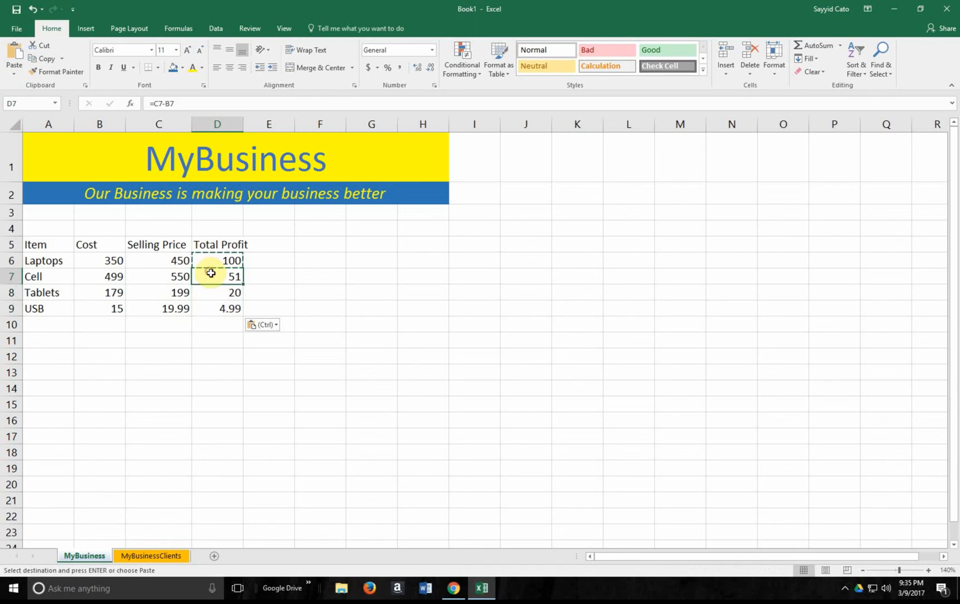
pyautogui.doubleClick(222, 292)
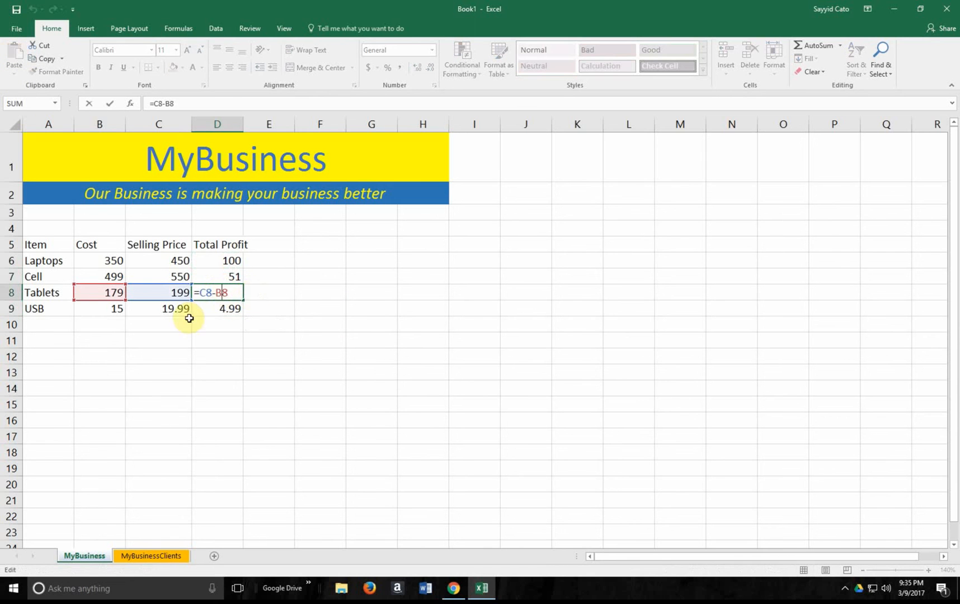
pyautogui.press('Return')
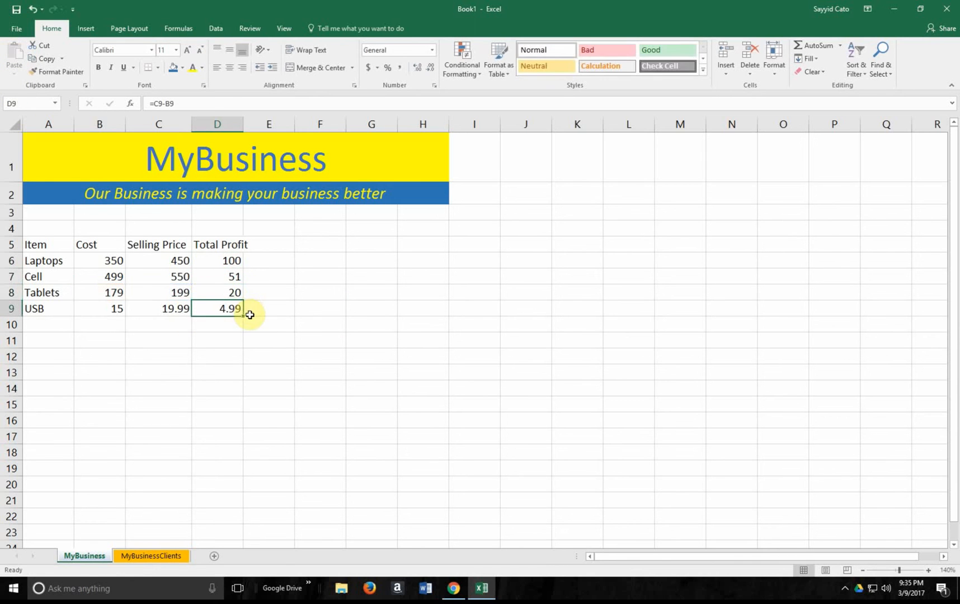
pyautogui.hotkey('ctrl', '`')
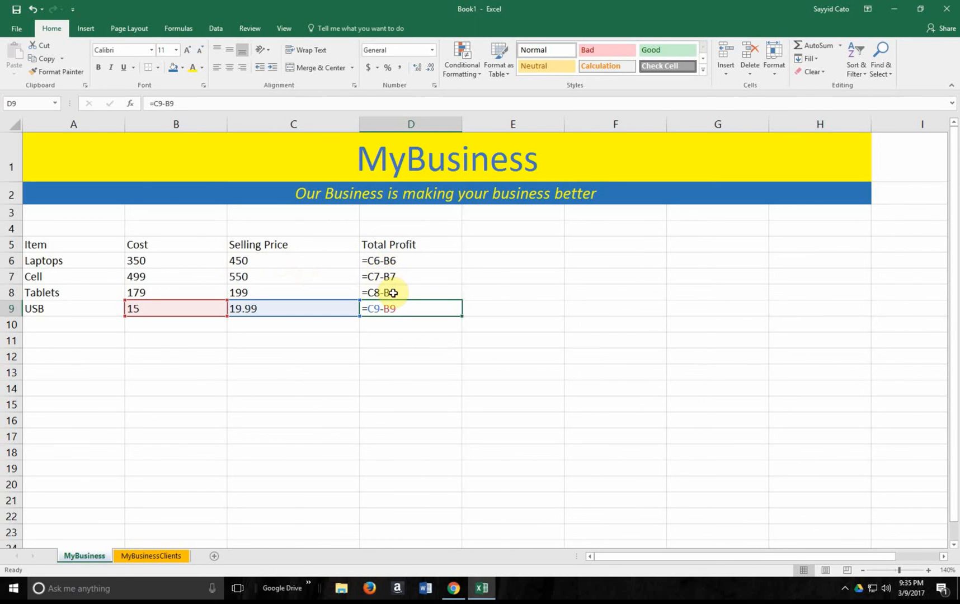
pyautogui.hotkey('ctrl', '`')
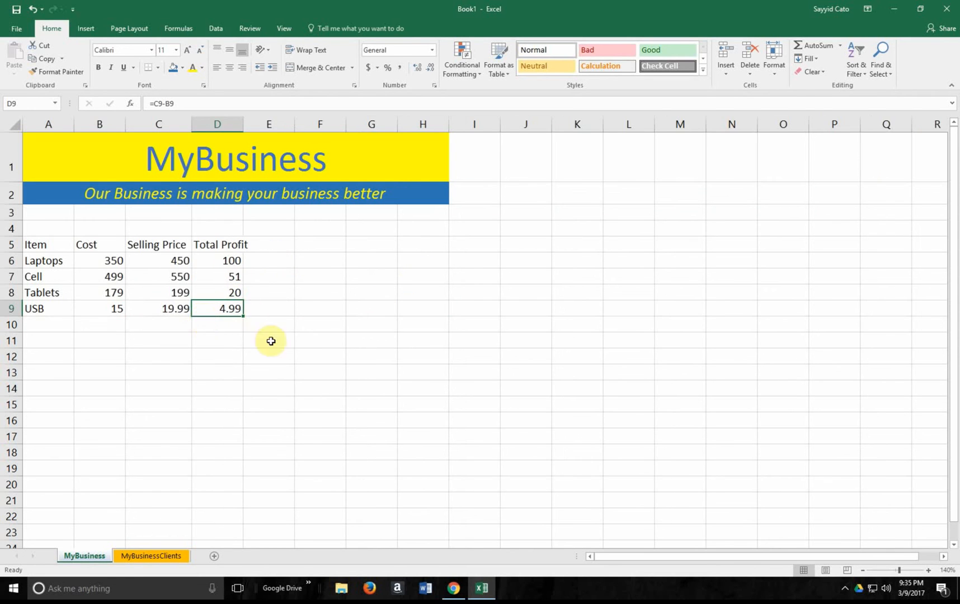
# - Examine the cell references in the Laptops profit formula in D6 and the Cost and Selling Price columns they draw on
pyautogui.doubleClick(222, 259)
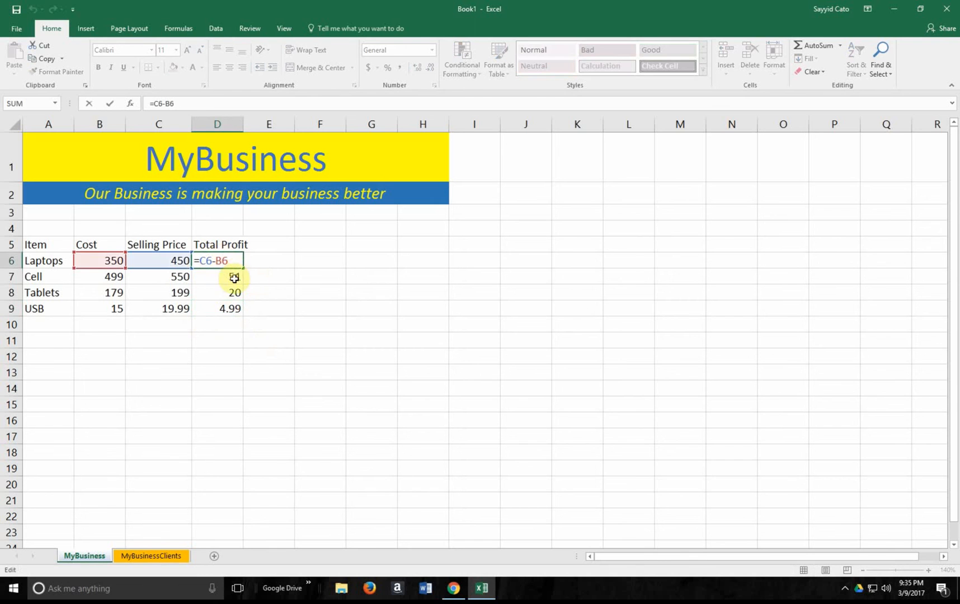
pyautogui.press('Return')
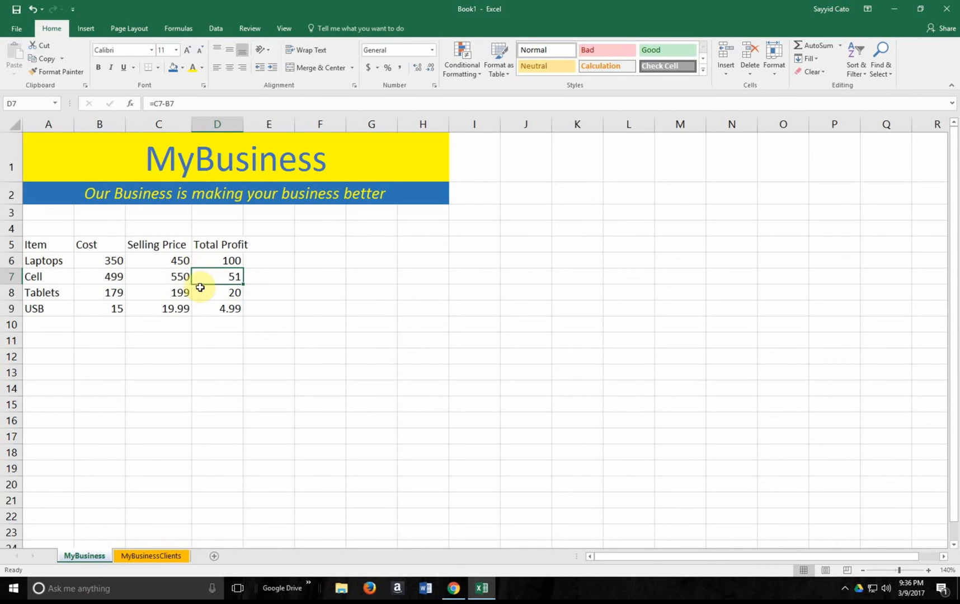
pyautogui.doubleClick(231, 259)
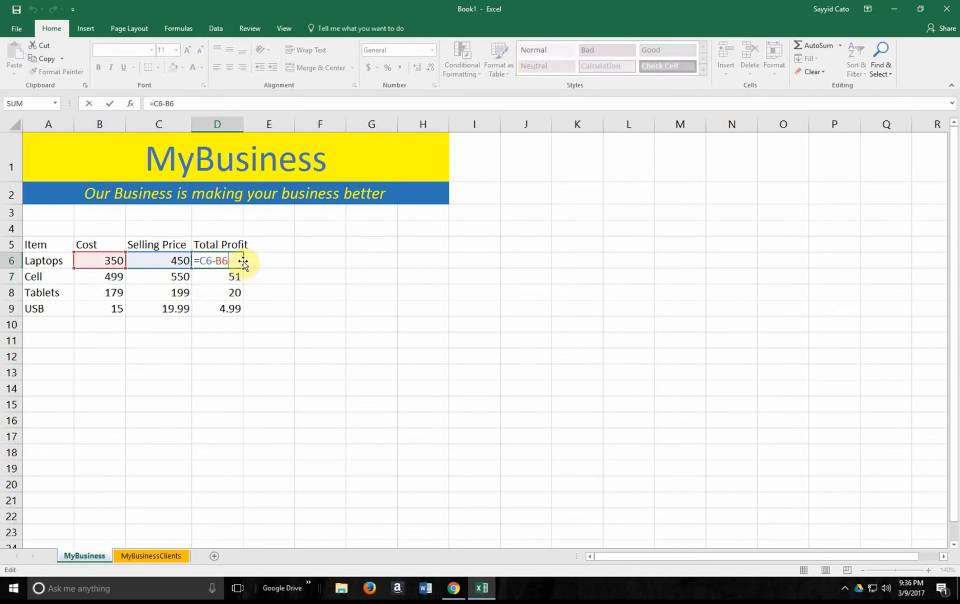
pyautogui.moveTo(201, 260); pyautogui.dragTo(216, 260)
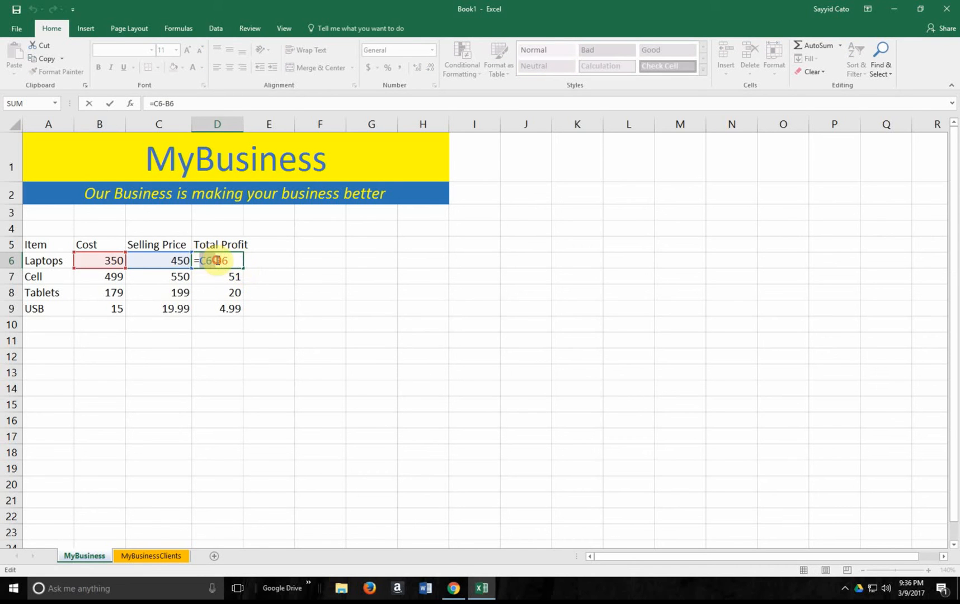
pyautogui.press('Return')
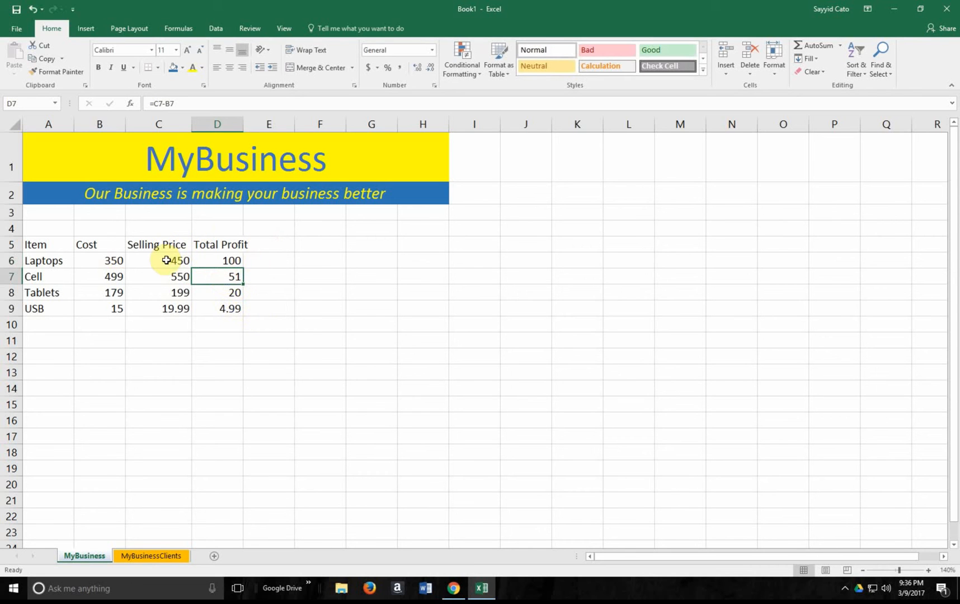
pyautogui.moveTo(105, 263); pyautogui.dragTo(86, 422)
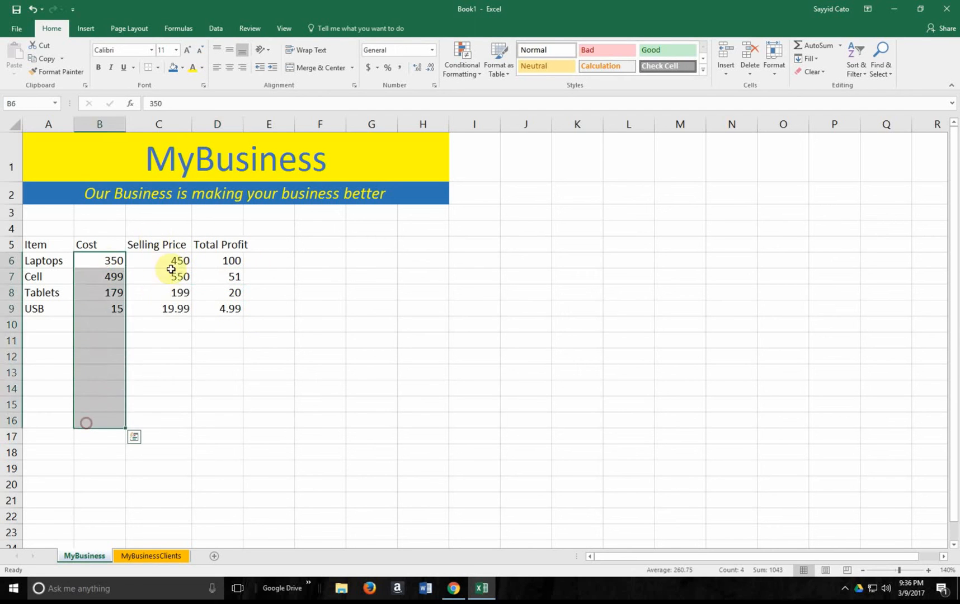
pyautogui.moveTo(169, 270); pyautogui.dragTo(159, 481)
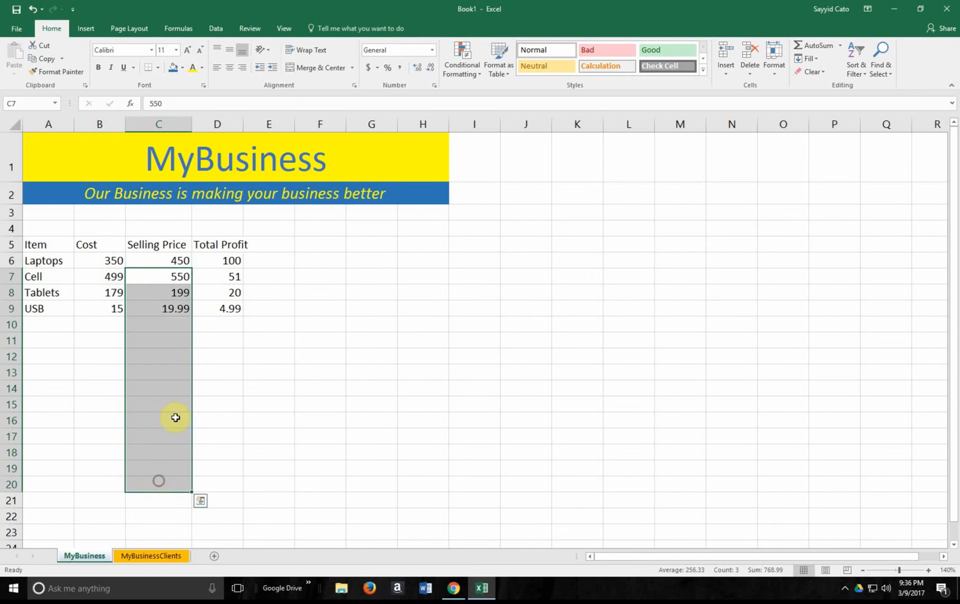
pyautogui.click(228, 261)
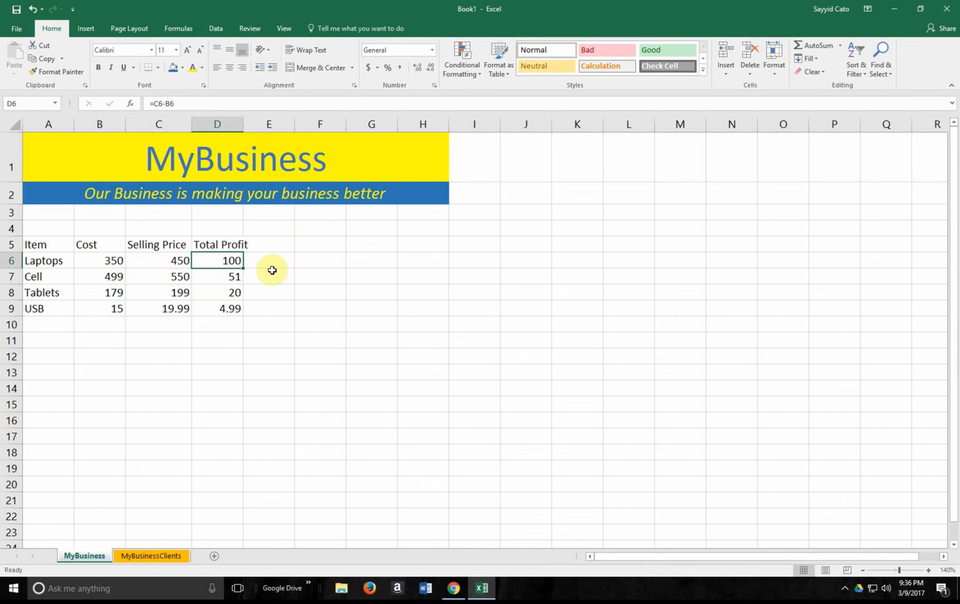
# - Replace the Laptops profit formula in D6 with the hard-coded =450-350 and compare it with the other Total Profit cells
pyautogui.click(106, 264)
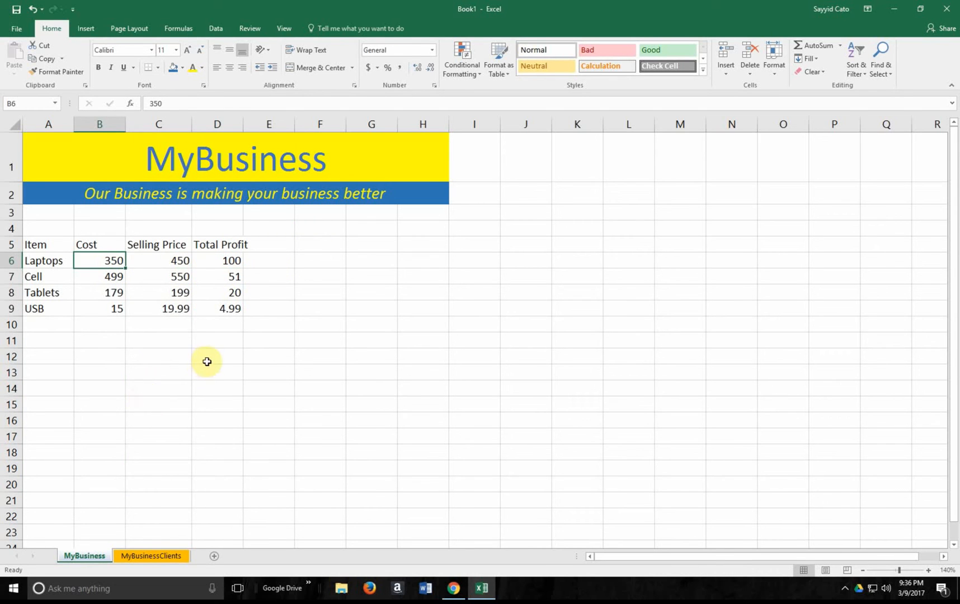
pyautogui.doubleClick(226, 262)
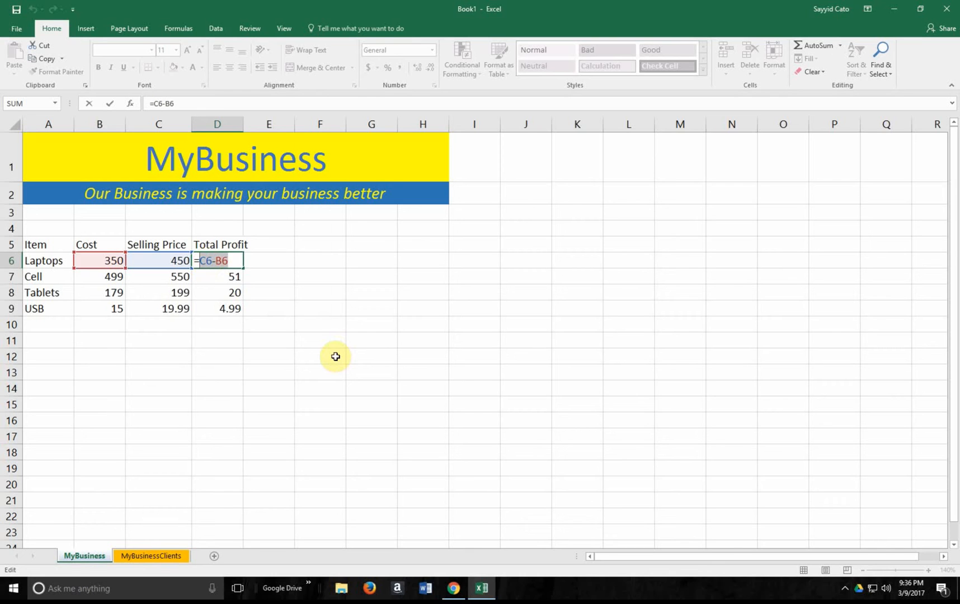
pyautogui.write('450-350')
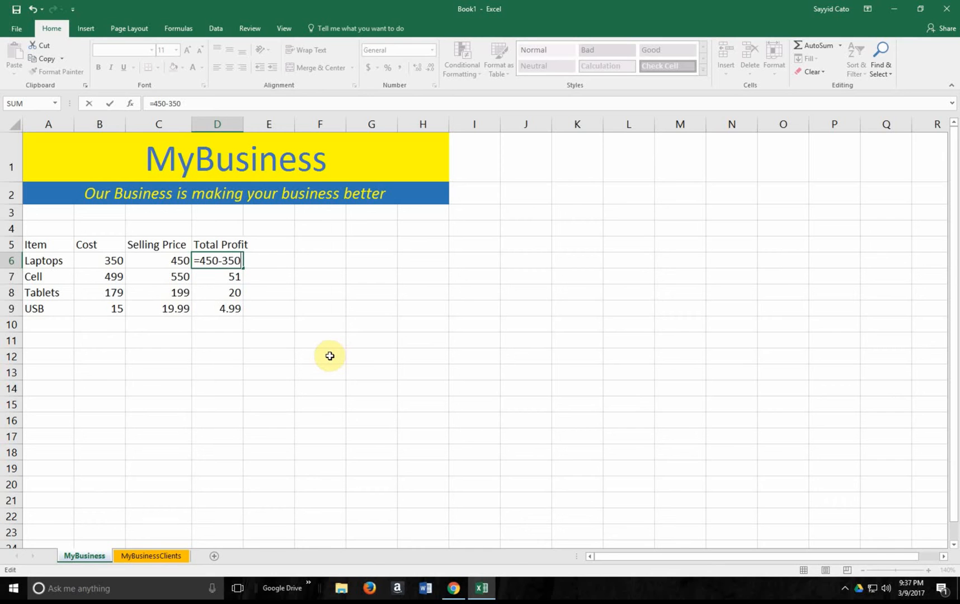
pyautogui.press('Return')
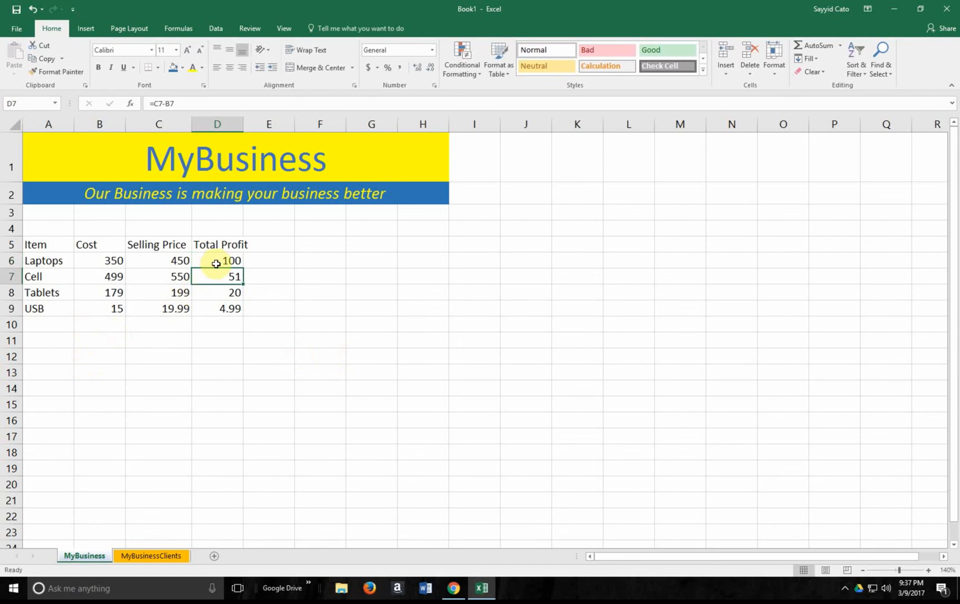
pyautogui.click(224, 261)
pyautogui.click(224, 279)
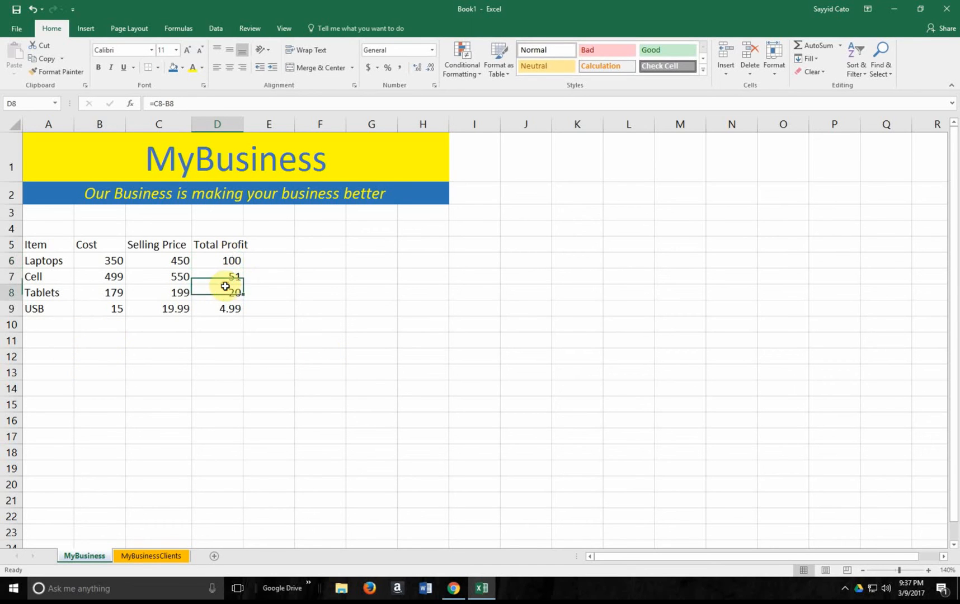
pyautogui.click(224, 294)
pyautogui.click(223, 304)
# - Set the Laptops cost in B6 to 250 while the profit formula still holds fixed numbers
pyautogui.click(105, 262)
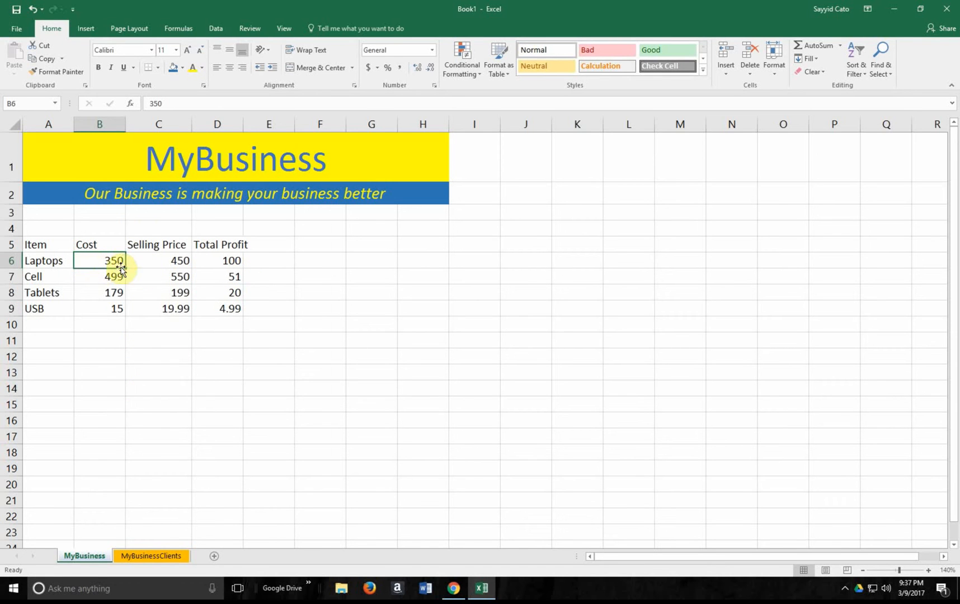
pyautogui.write('25')
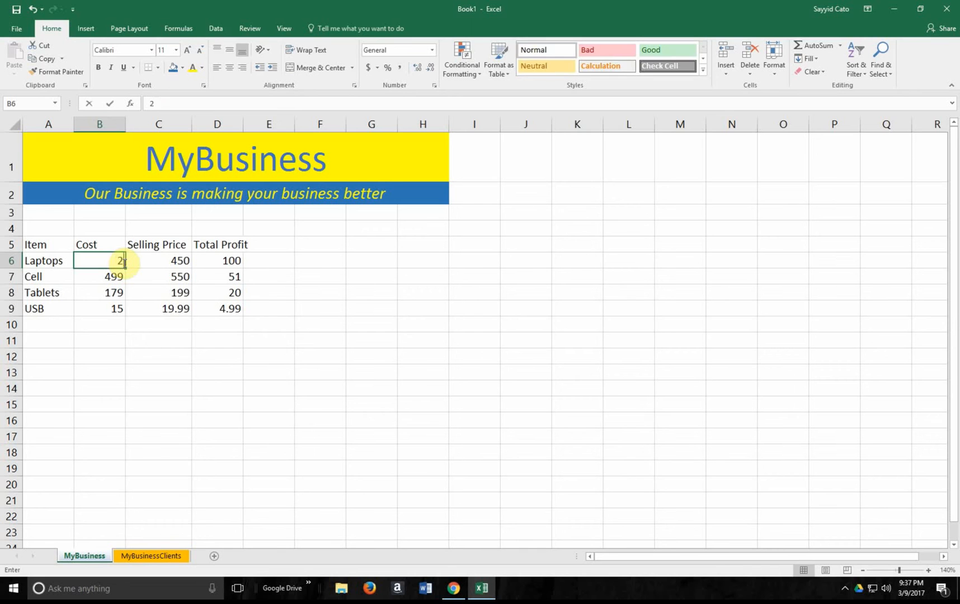
pyautogui.press('Return')
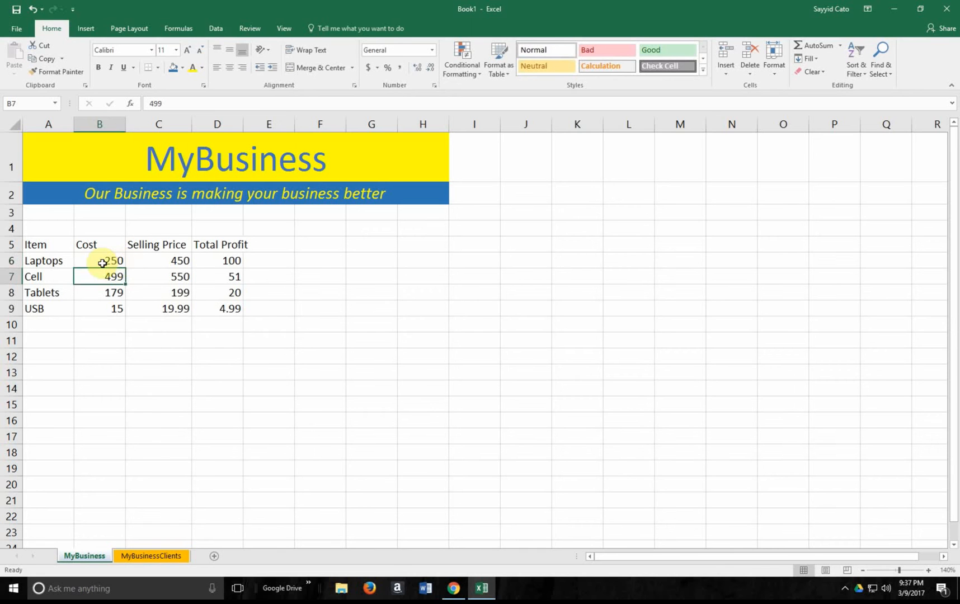
pyautogui.click(230, 259)
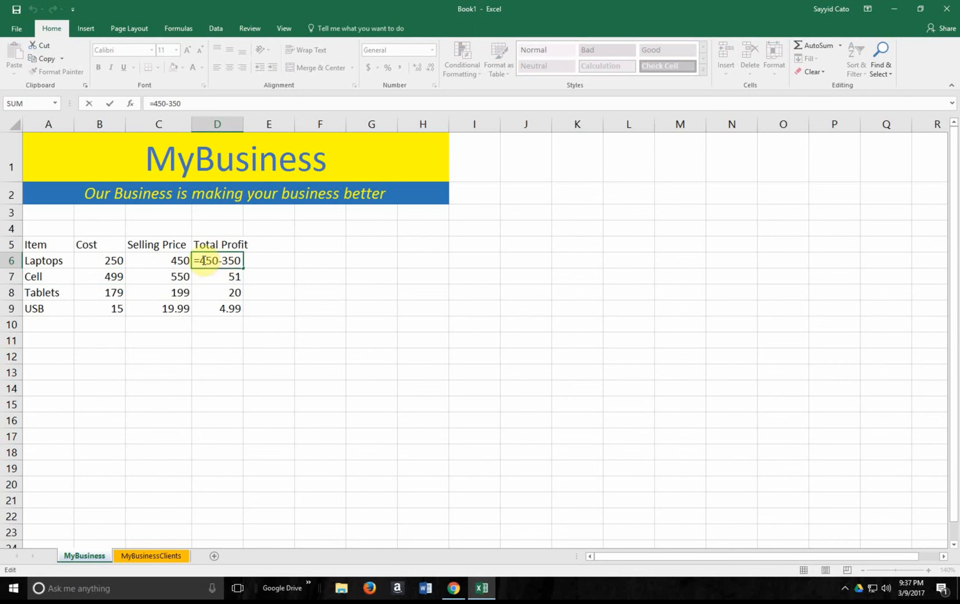
pyautogui.click(225, 261)
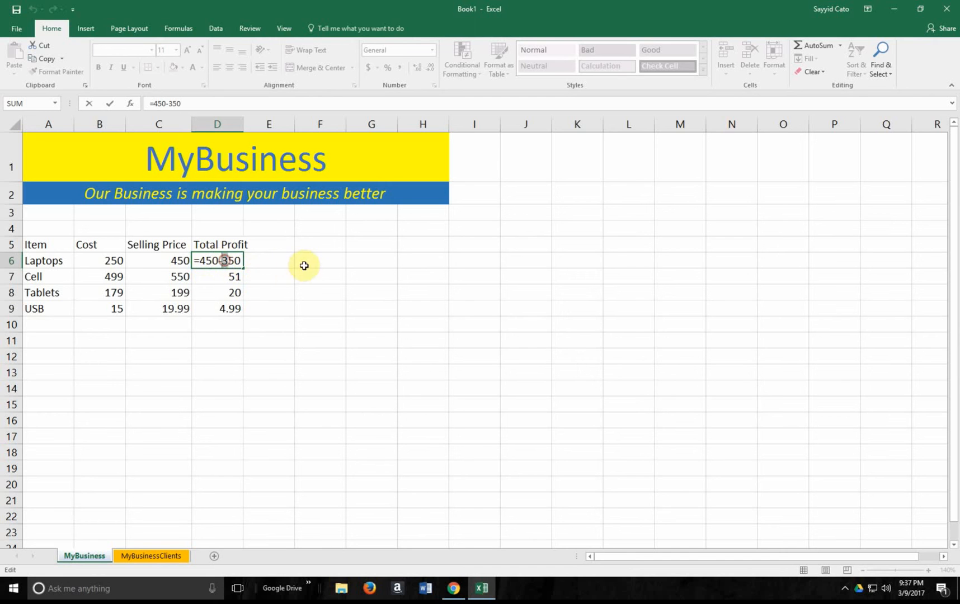
pyautogui.write('\\')
pyautogui.press('Return')
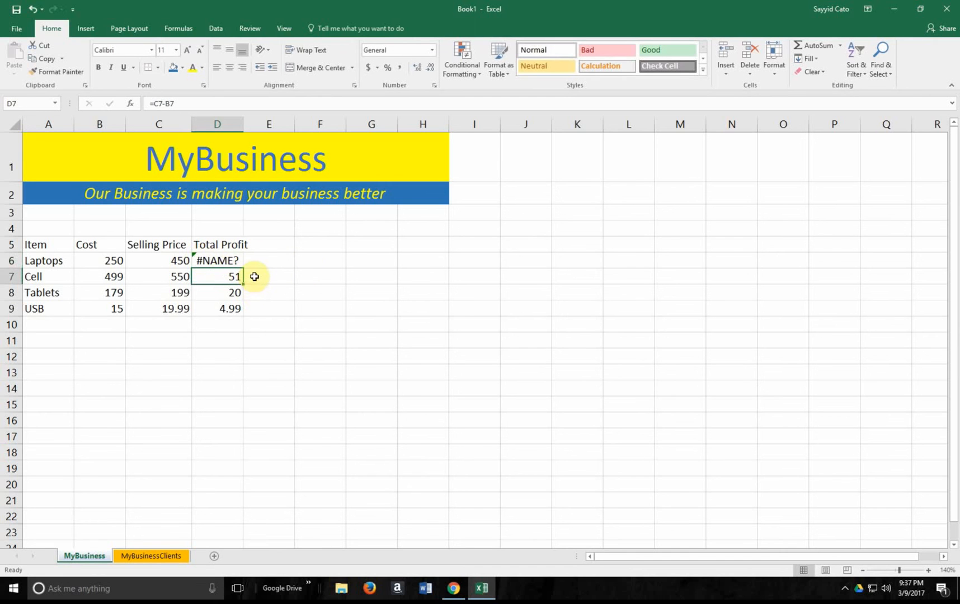
pyautogui.hotkey('ctrl', 'z')
pyautogui.doubleClick(234, 260)
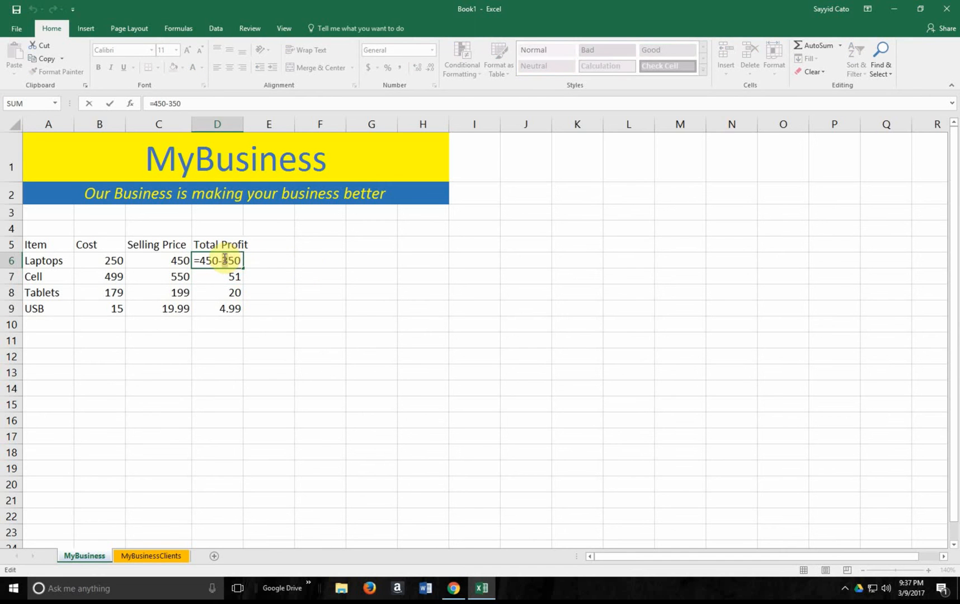
pyautogui.press('Return')
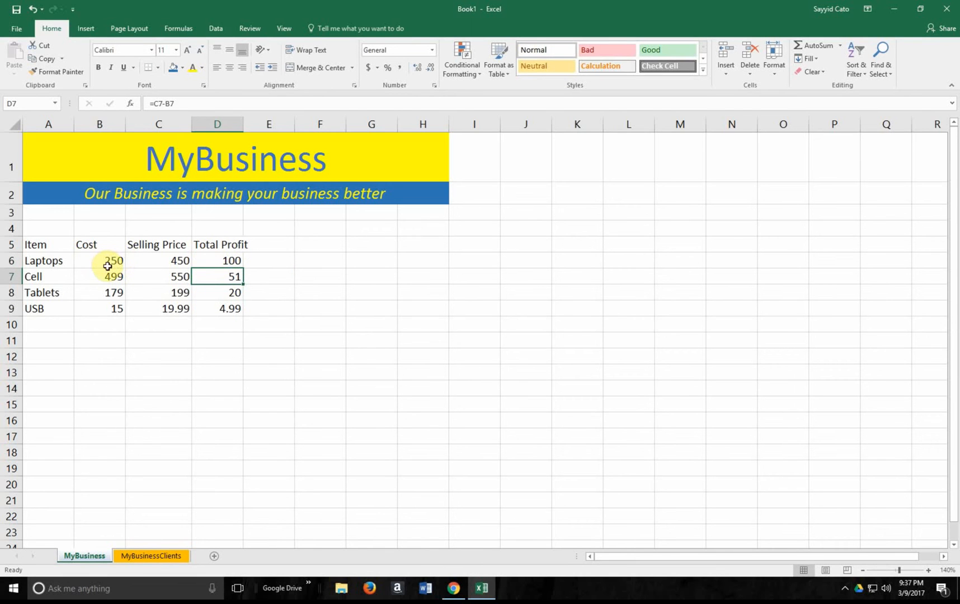
# - Change the hard-coded Laptops profit formula in D6 to =450-250 and dismiss the Help pane opened by mistake
pyautogui.doubleClick(233, 259)
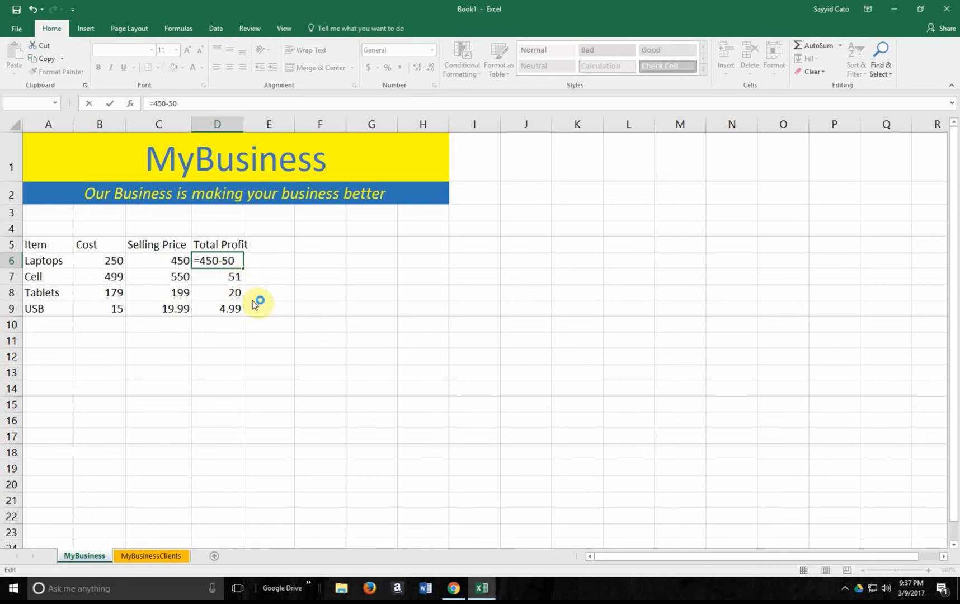
pyautogui.press('F1')
pyautogui.write('2')
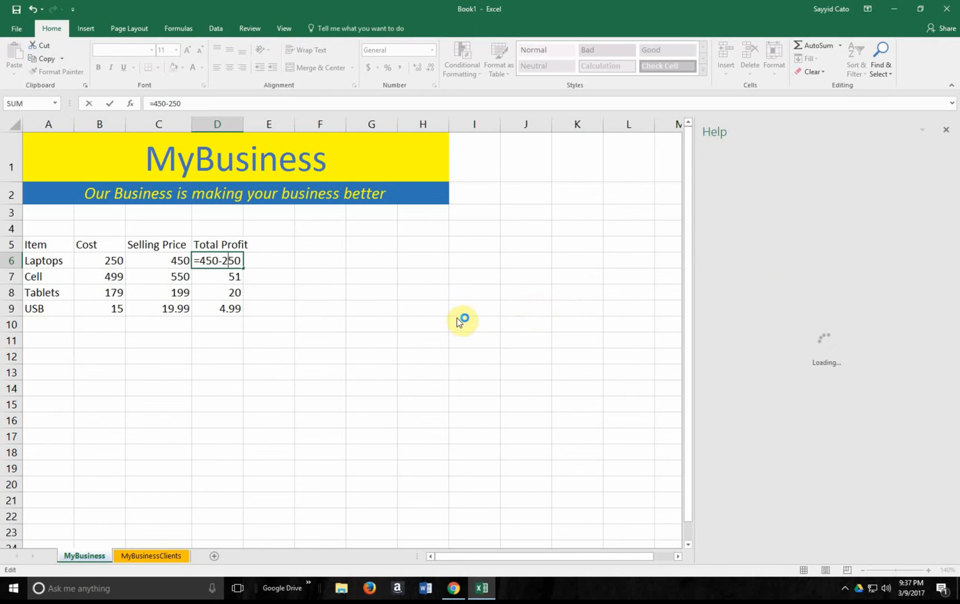
pyautogui.press('Return')
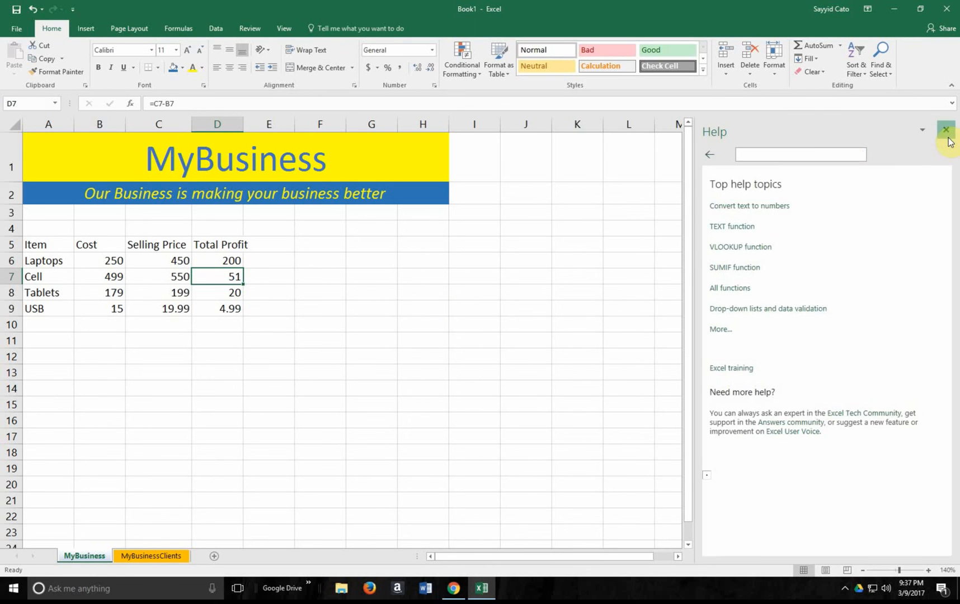
pyautogui.click(946, 130)
pyautogui.click(281, 306)
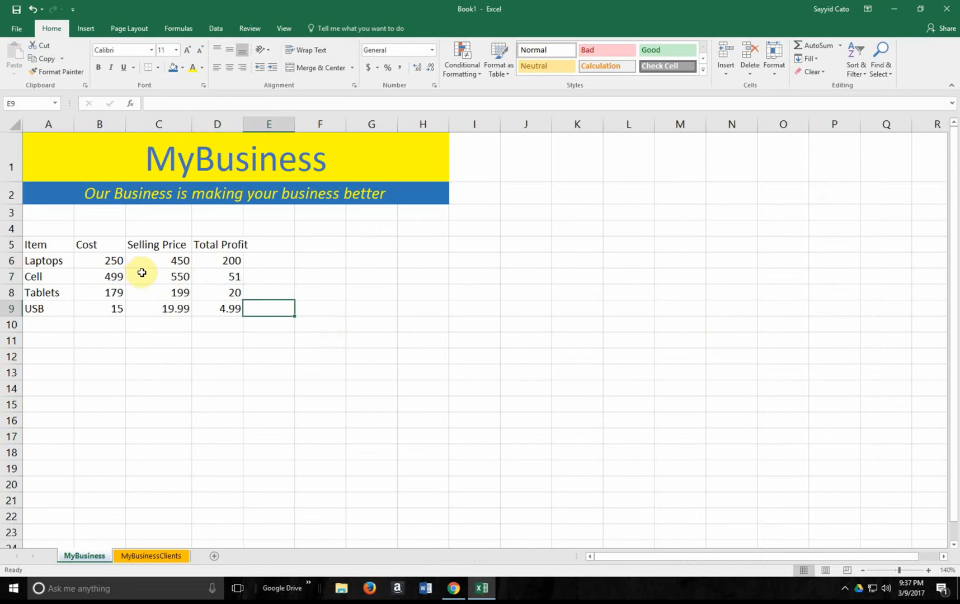
# - Undo the row 6 cost change and hard-coded profit edits until D6 holds =C6-B6 again
pyautogui.hotkey('ctrl', 'z')
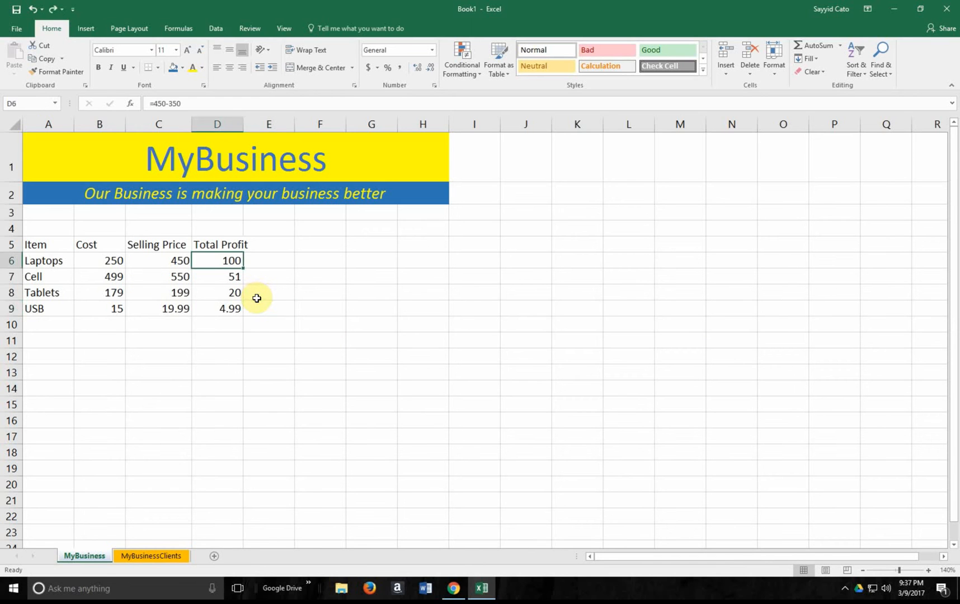
pyautogui.hotkey('ctrl', 'z')
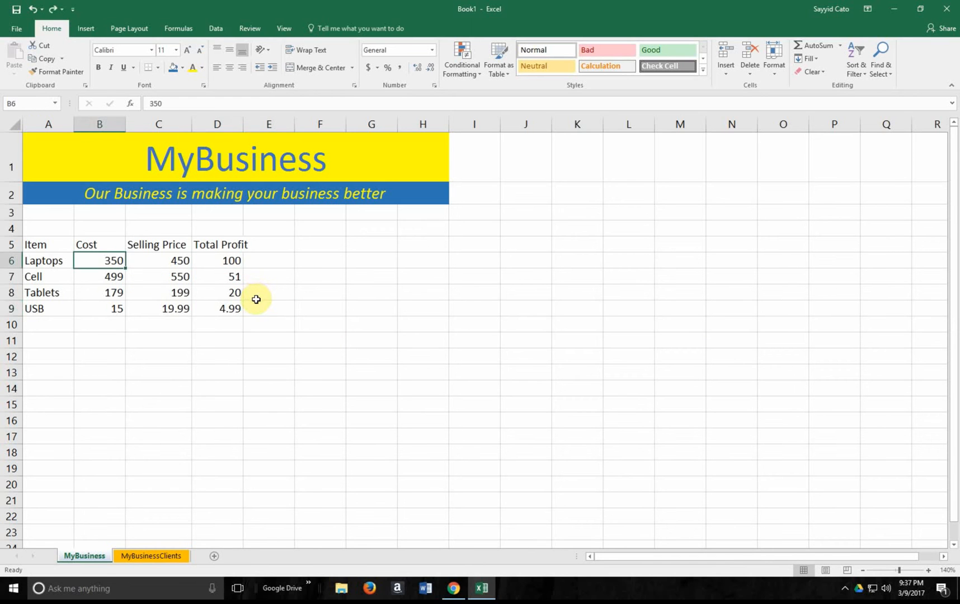
pyautogui.click(212, 264)
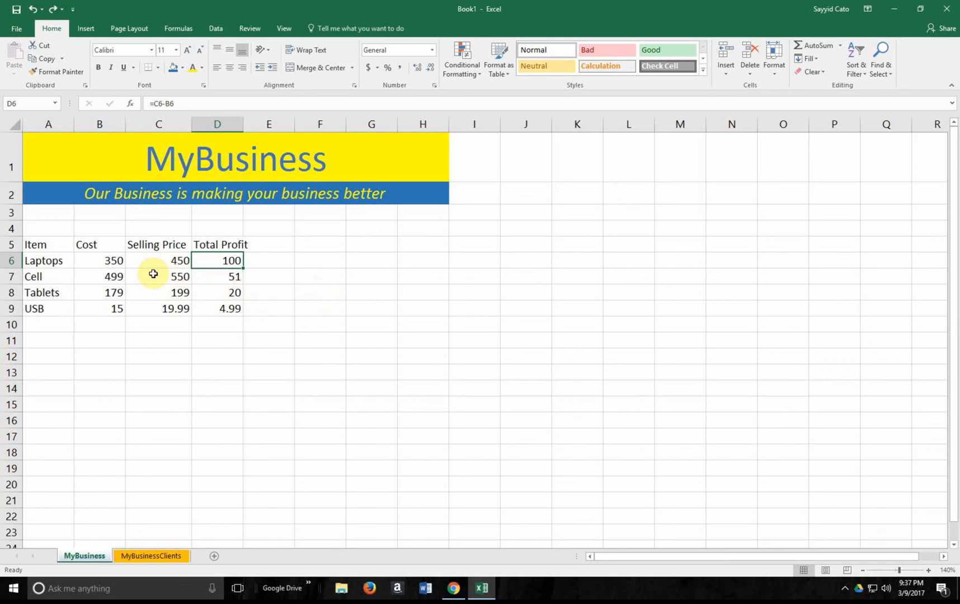
# - Examine the cell references in the USB and Laptops profit formulas in D9 and D6
pyautogui.click(232, 306)
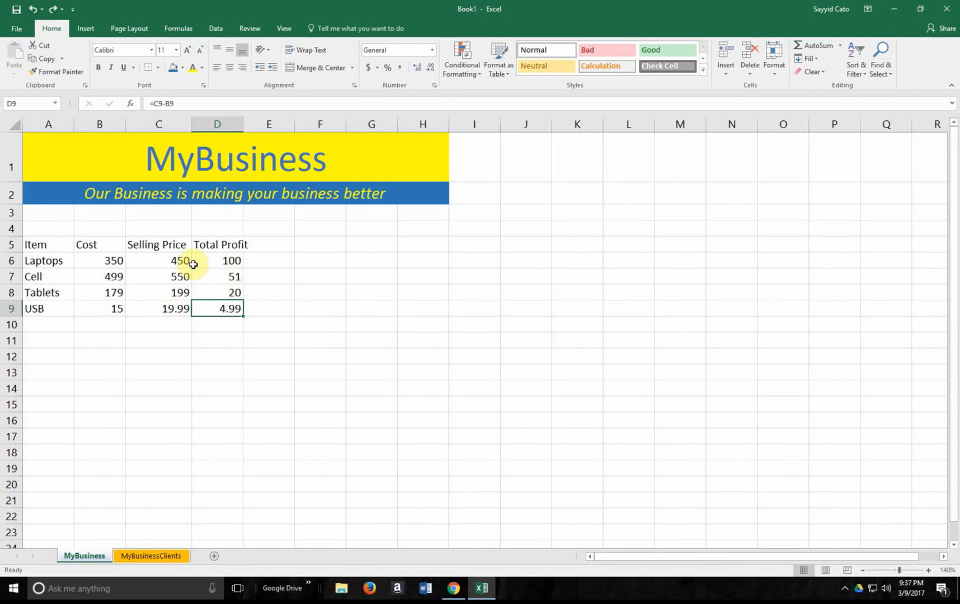
pyautogui.click(242, 262)
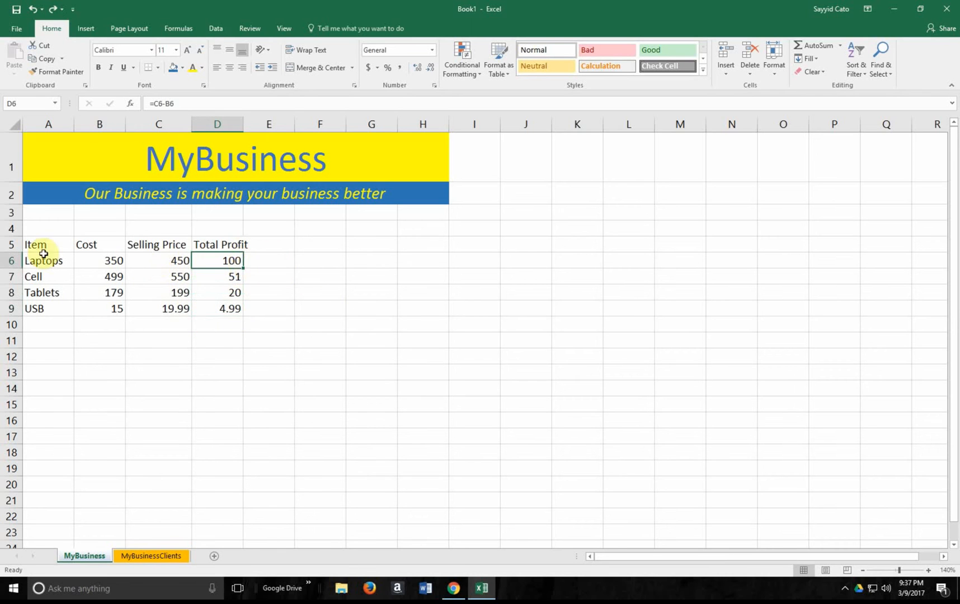
pyautogui.click(96, 257)
pyautogui.doubleClick(215, 260)
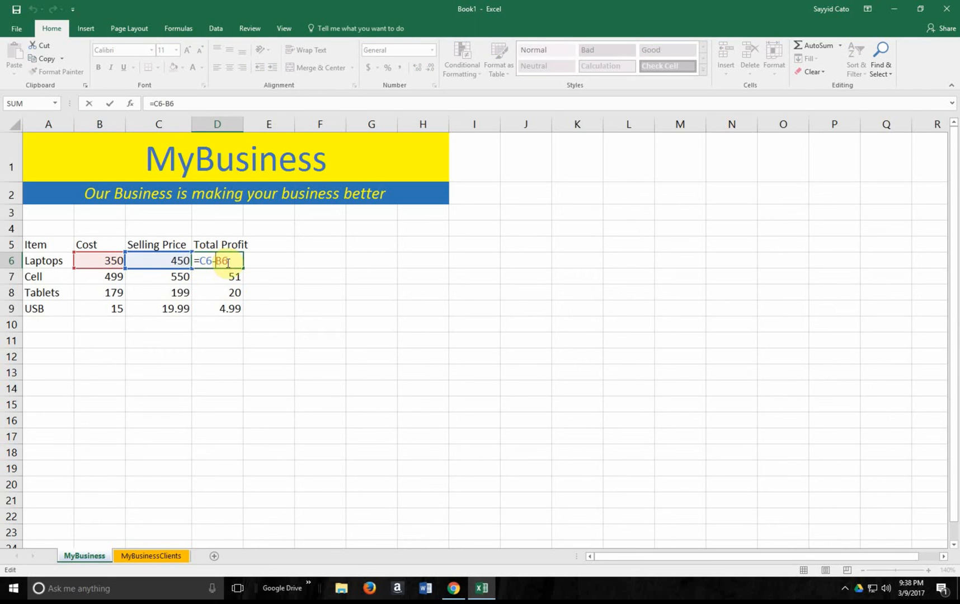
pyautogui.press('Return')
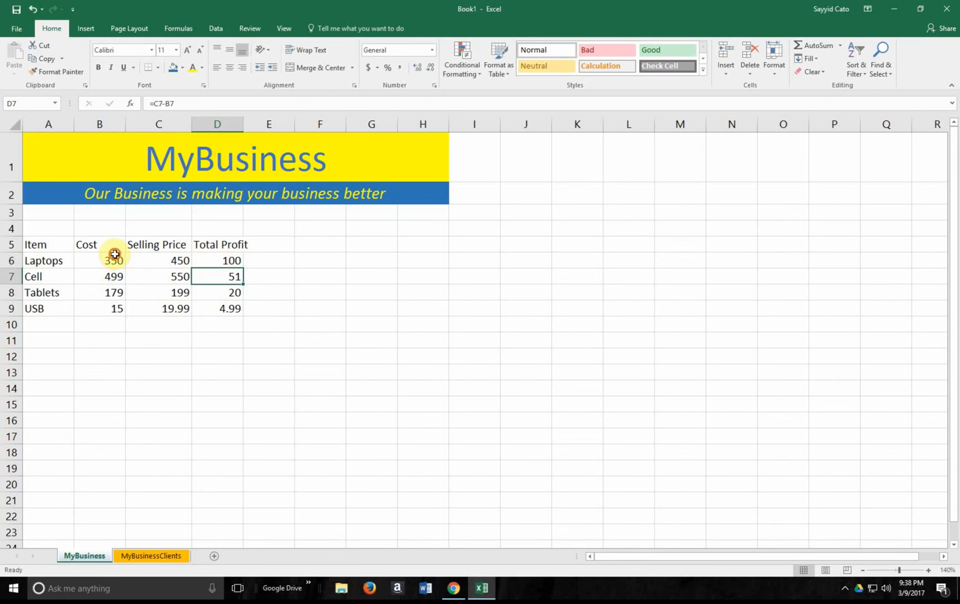
# - Set the Laptops cost in B6 to 250 and check the reference-based profit in D6
pyautogui.click(113, 256)
pyautogui.write('250')
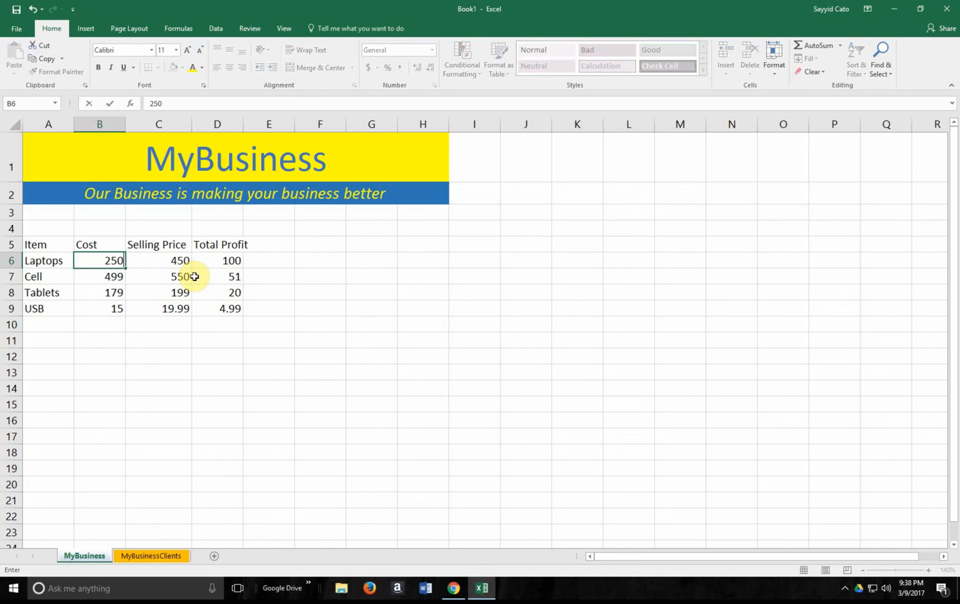
pyautogui.press('Return')
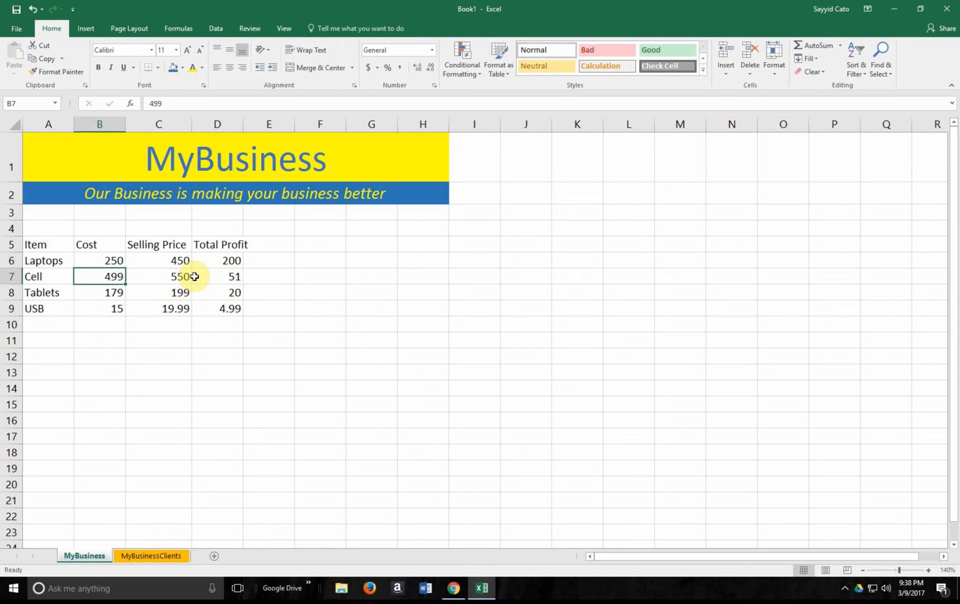
pyautogui.click(223, 261)
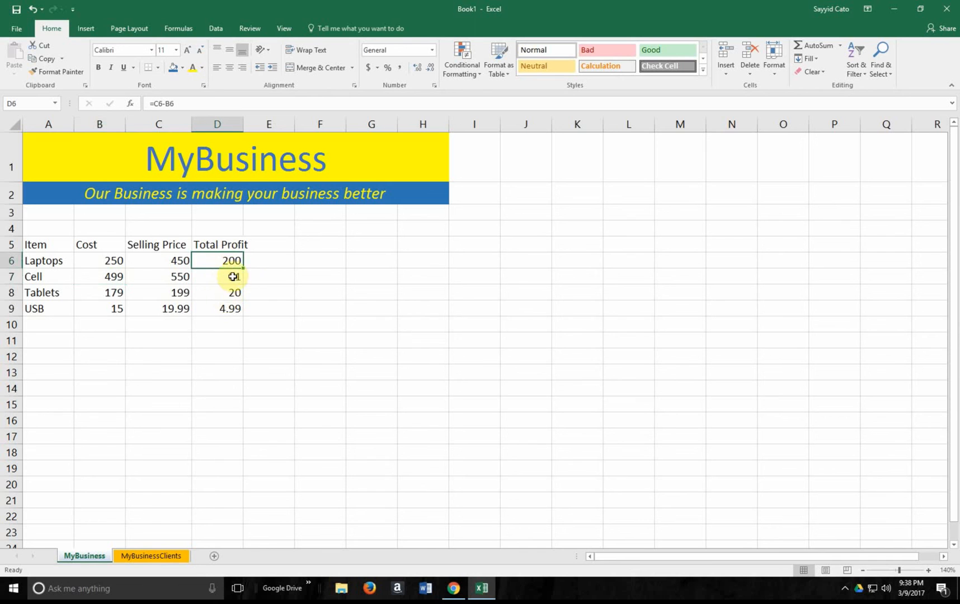
pyautogui.click(230, 280)
pyautogui.click(225, 260)
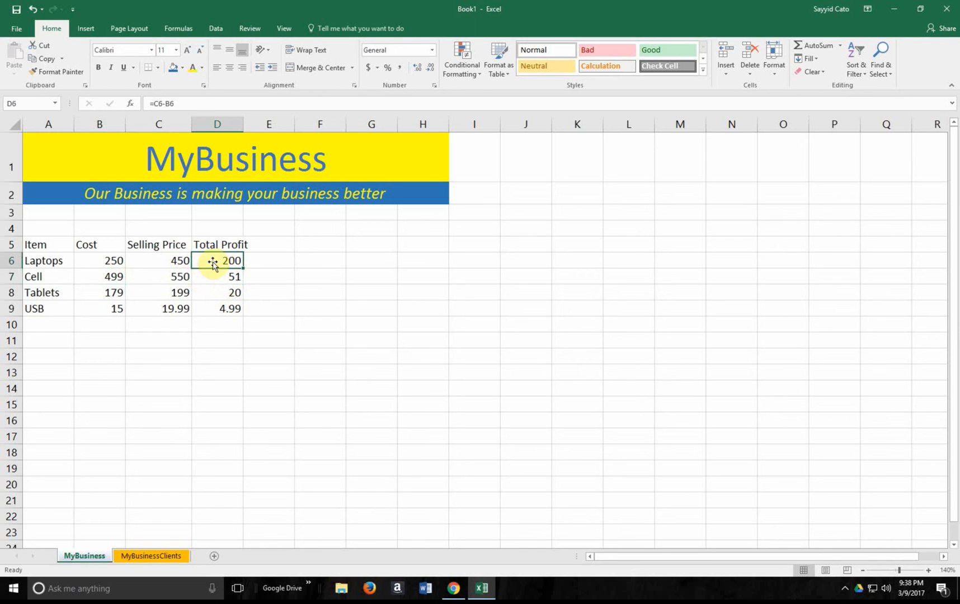
# - Set the Cell cost in B7 to 399
pyautogui.click(113, 276)
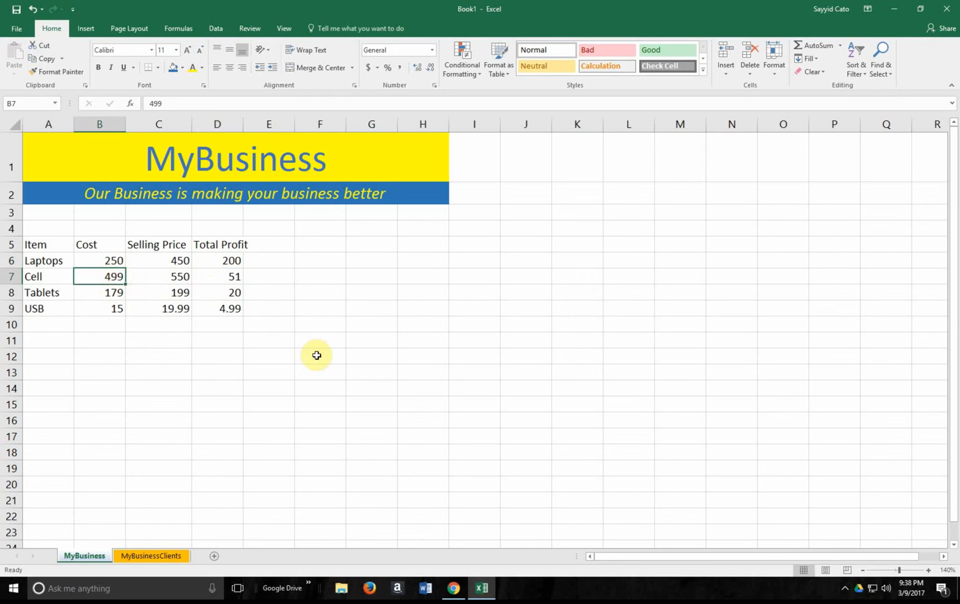
pyautogui.write('3')
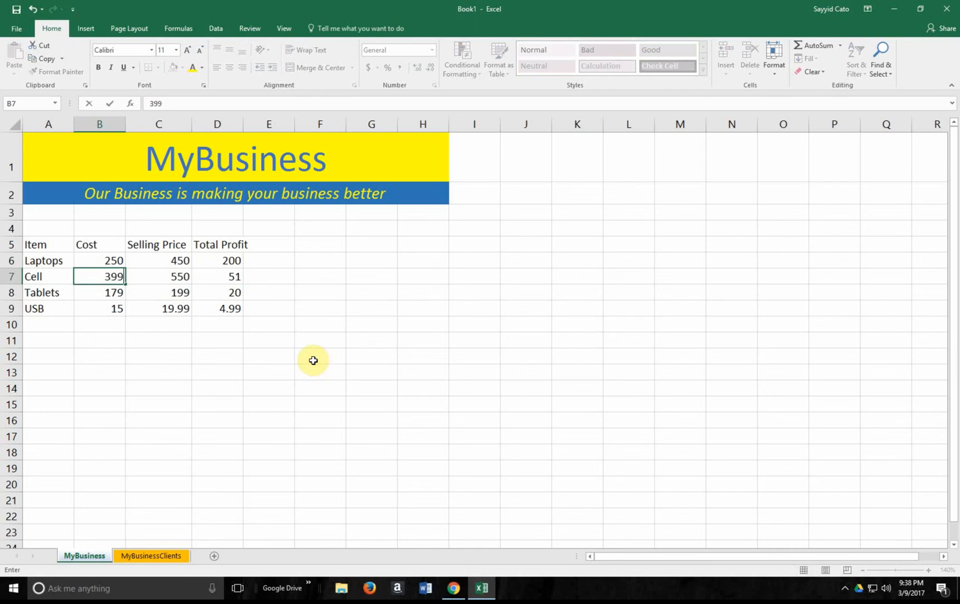
pyautogui.press('Return')
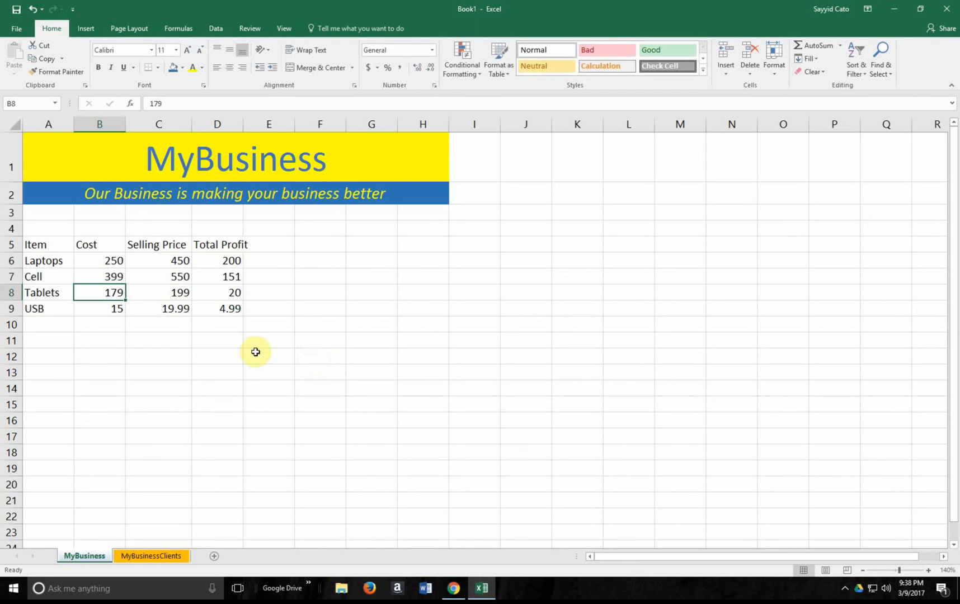
# - Examine the Cell row's cost, selling price and the references used by its profit formula in D7
pyautogui.click(230, 276)
pyautogui.click(226, 294)
pyautogui.click(113, 276)
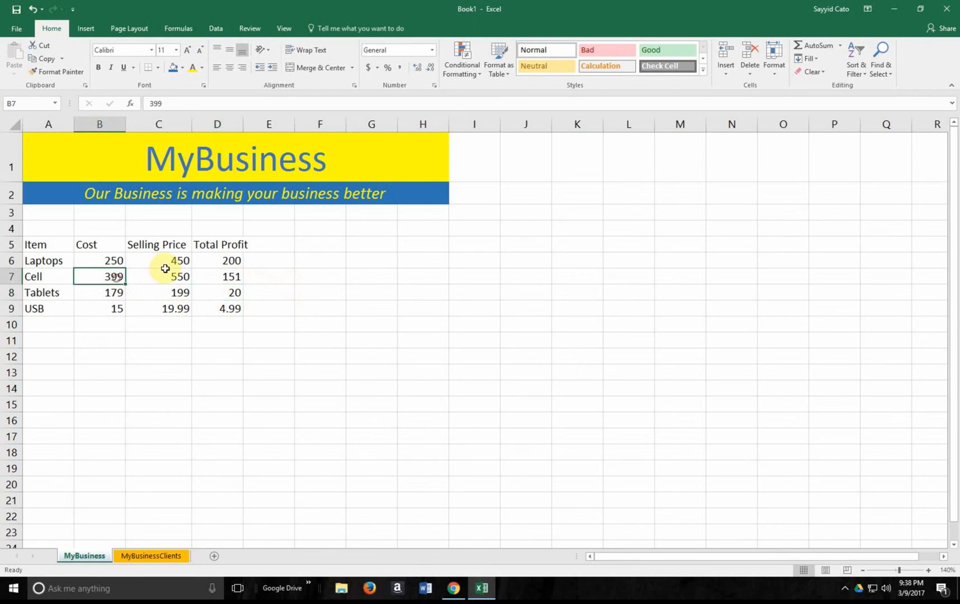
pyautogui.click(168, 276)
pyautogui.click(227, 276)
pyautogui.doubleClick(227, 276)
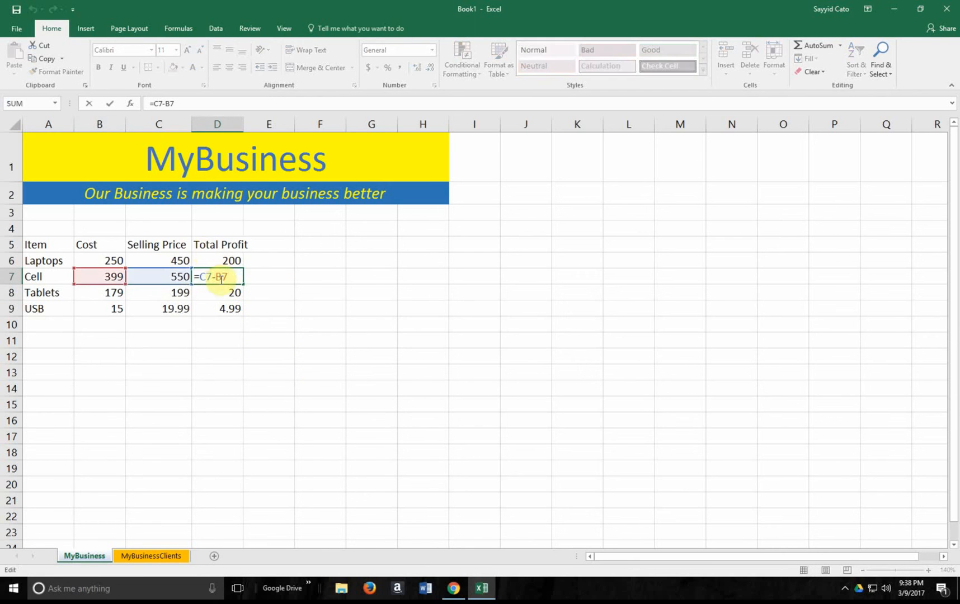
pyautogui.moveTo(215, 275); pyautogui.dragTo(200, 276)
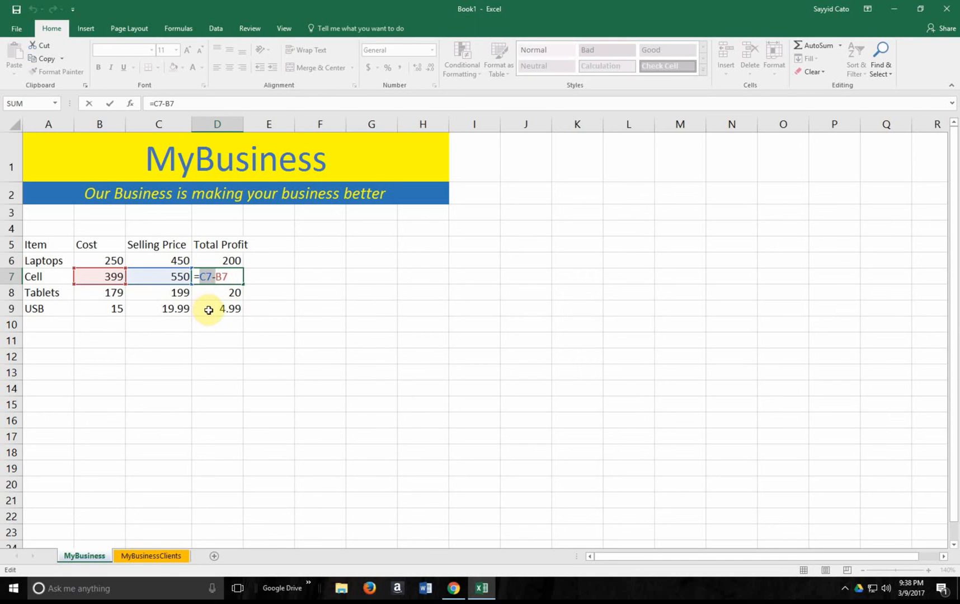
pyautogui.press('Return')
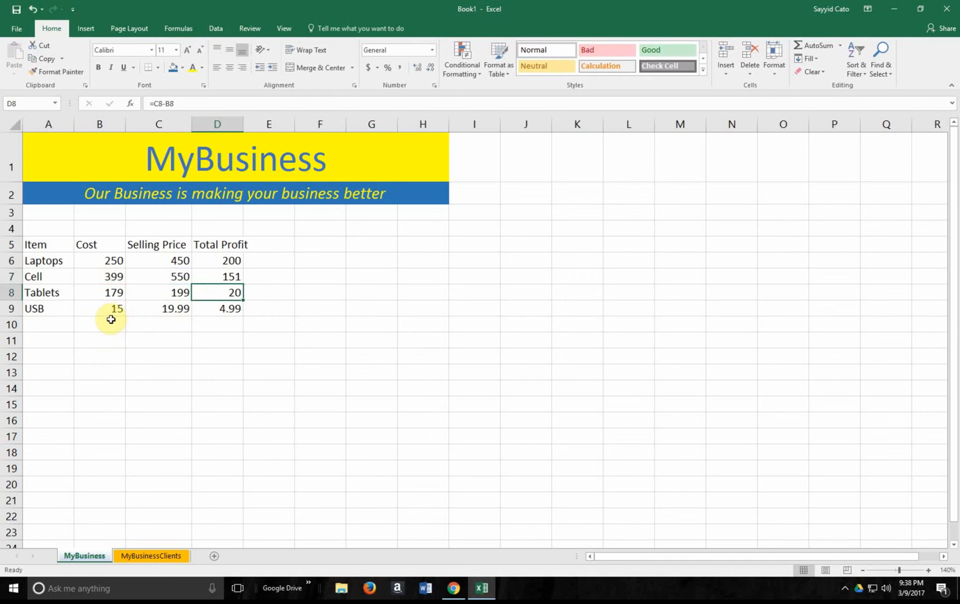
# - Total the item costs in B10 with the formula =B6+B7+B8+B9
pyautogui.click(111, 321)
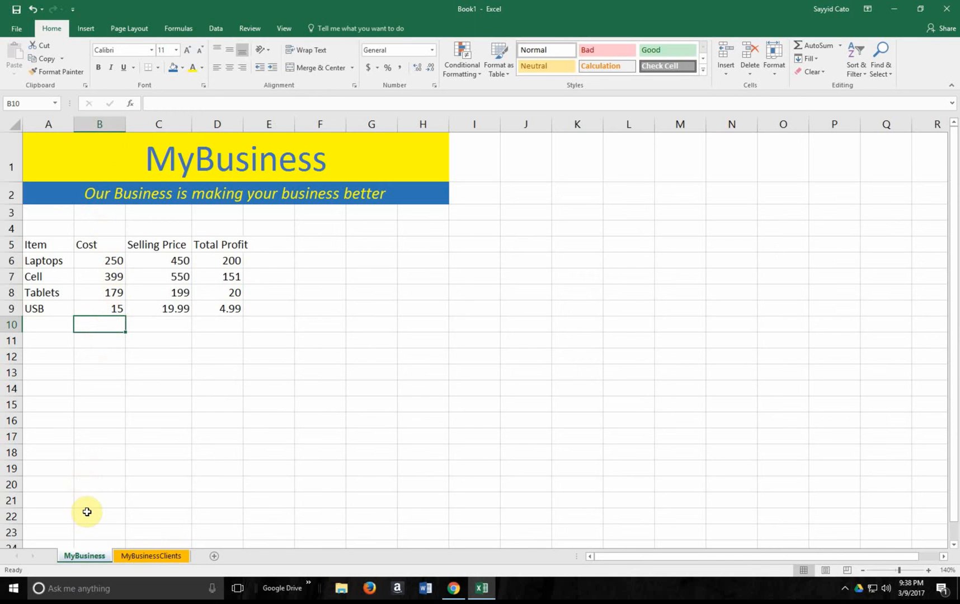
pyautogui.write('=')
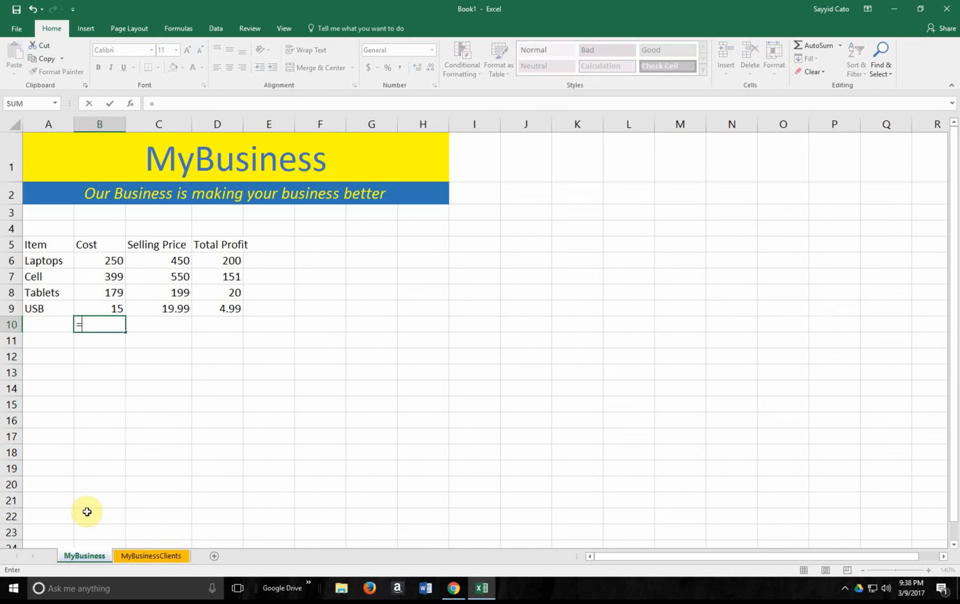
pyautogui.click(114, 259)
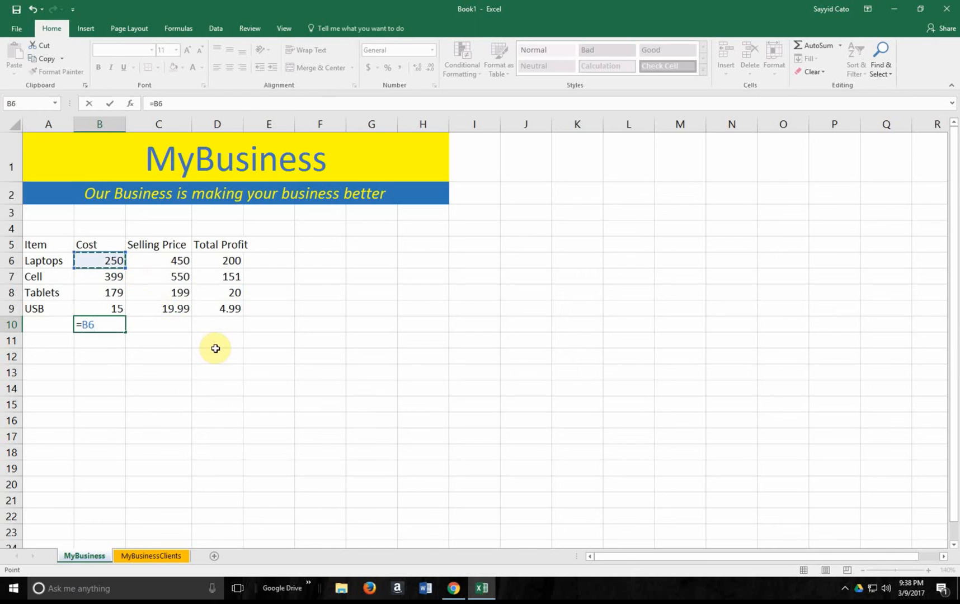
pyautogui.click(110, 277)
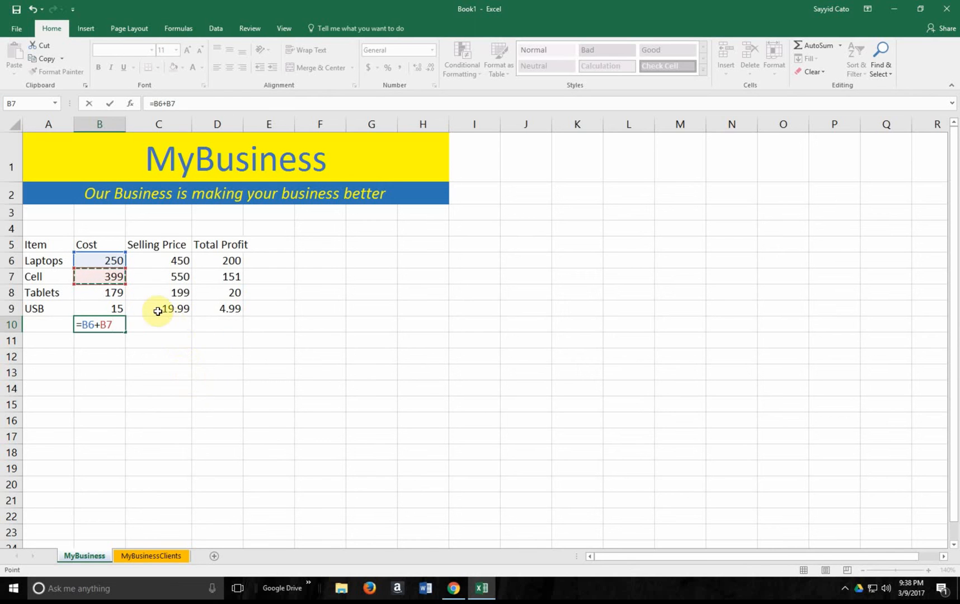
pyautogui.click(112, 292)
pyautogui.write('+')
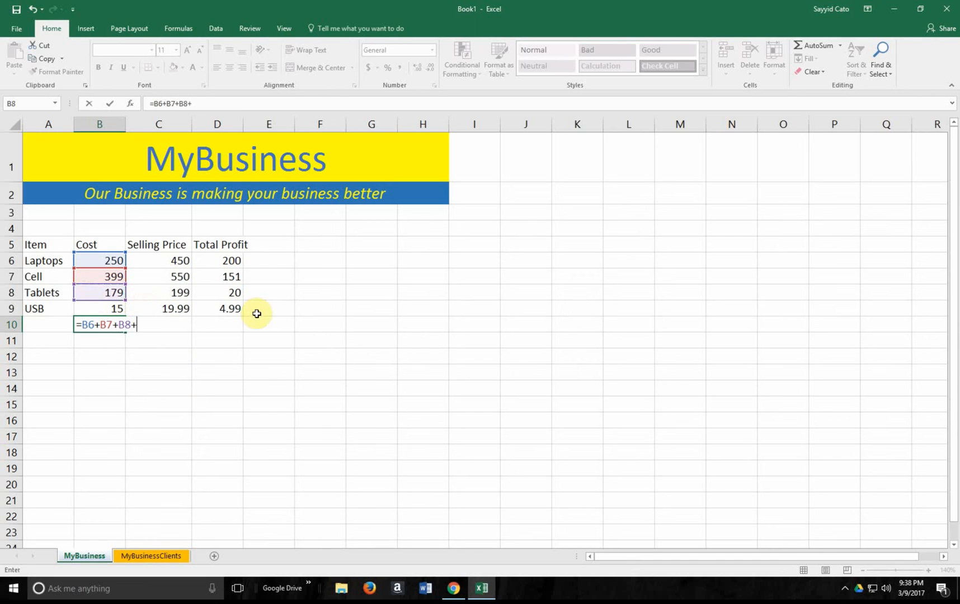
pyautogui.click(91, 307)
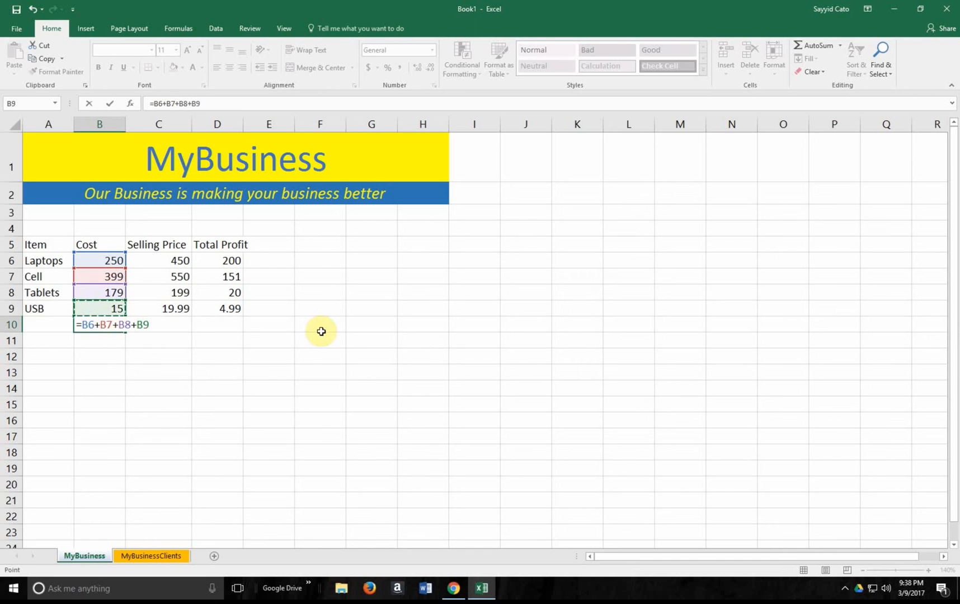
pyautogui.press('Return')
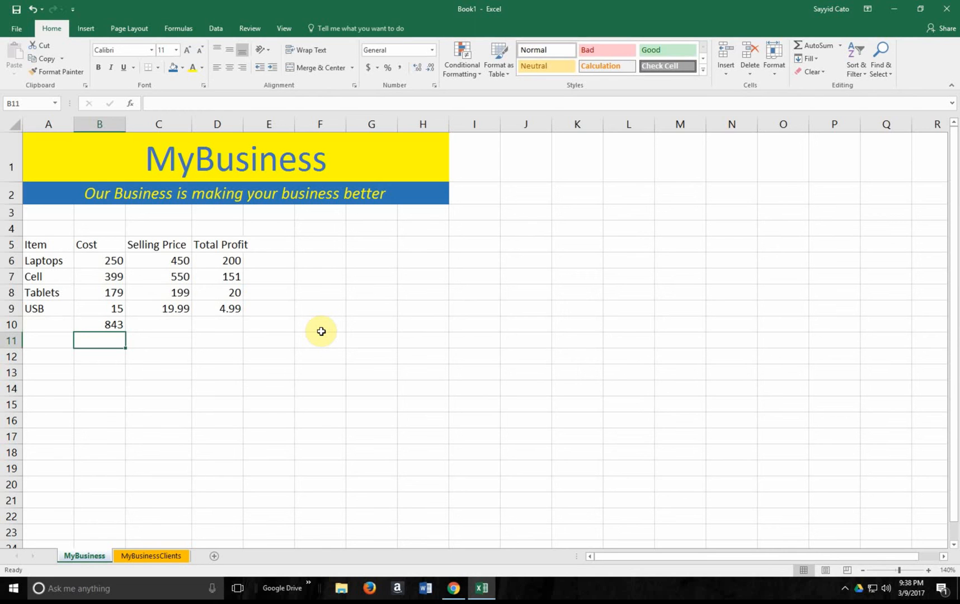
# - Fill the B10 addition formula across to D10, and undo both the fill and the formula
pyautogui.click(112, 325)
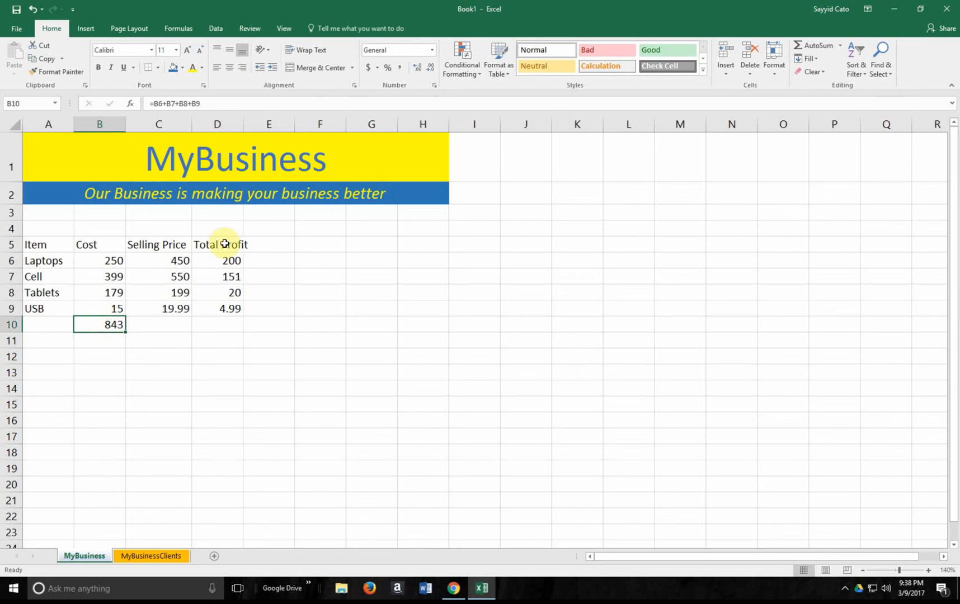
pyautogui.moveTo(126, 332); pyautogui.dragTo(240, 332)
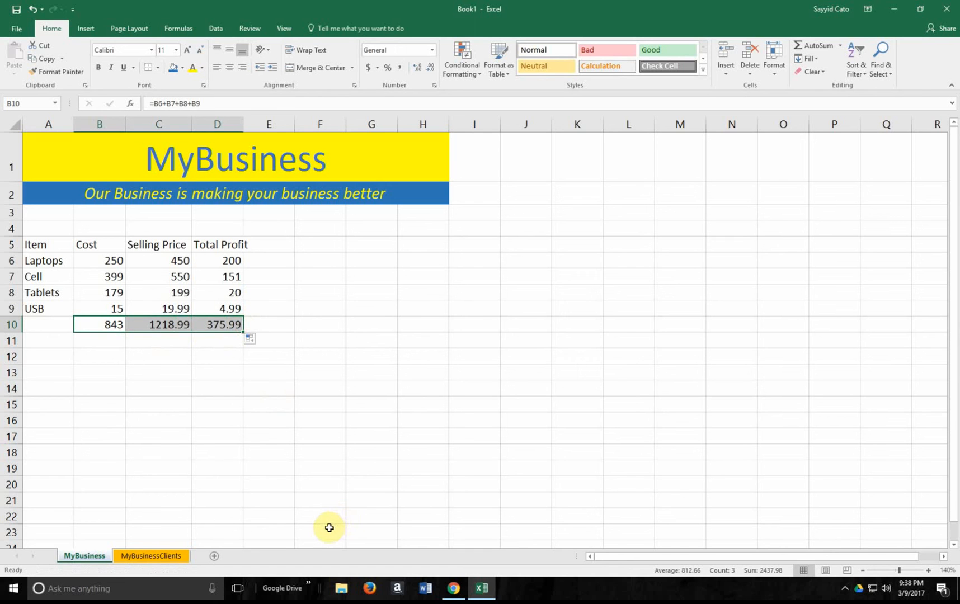
pyautogui.hotkey('ctrl', 'z')
pyautogui.hotkey('ctrl', 'z')
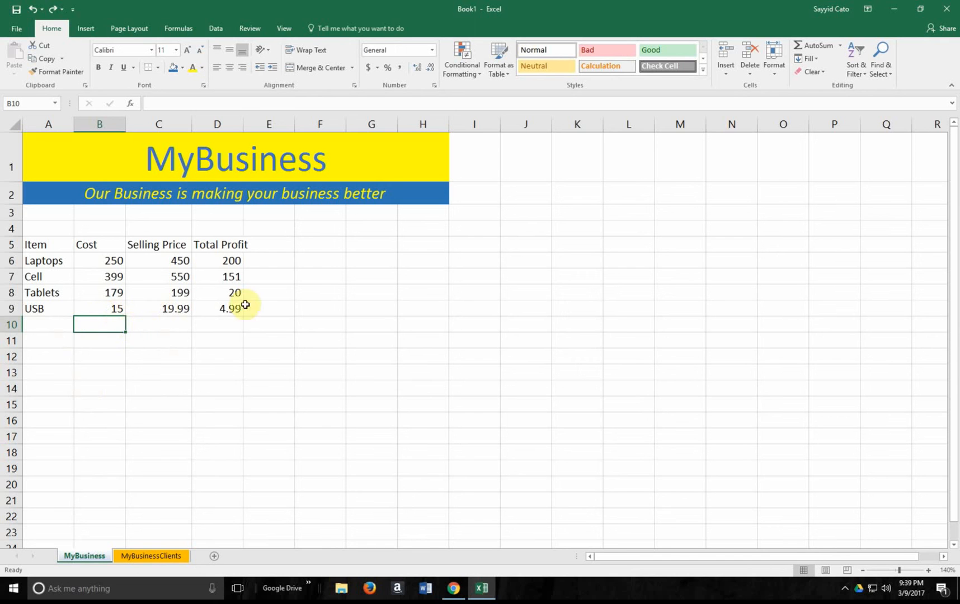
# - Total the costs in B10 with AutoSum over B6:B9 and check the range its formula uses
pyautogui.moveTo(112, 259); pyautogui.dragTo(108, 314)
pyautogui.click(107, 326)
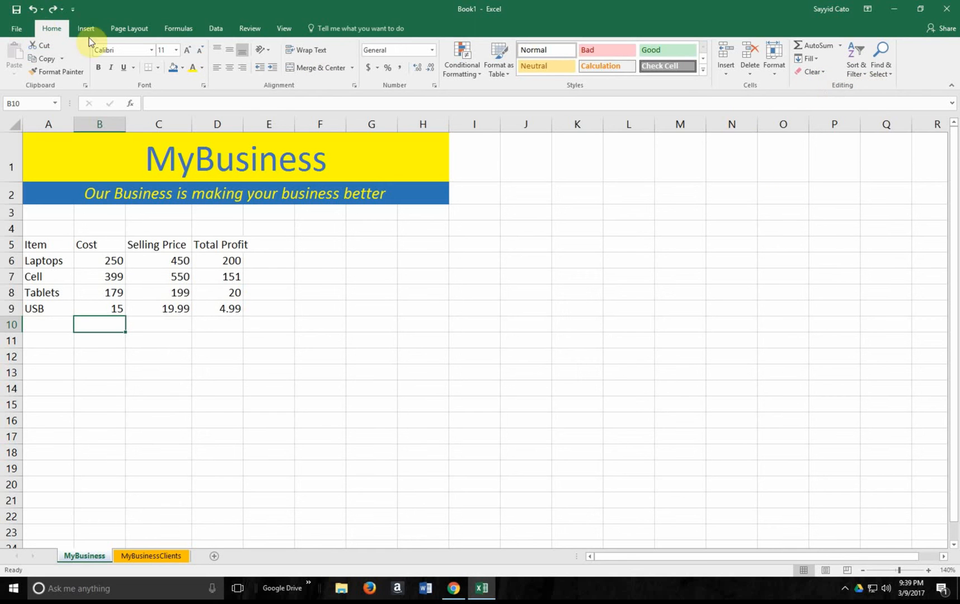
pyautogui.click(816, 46)
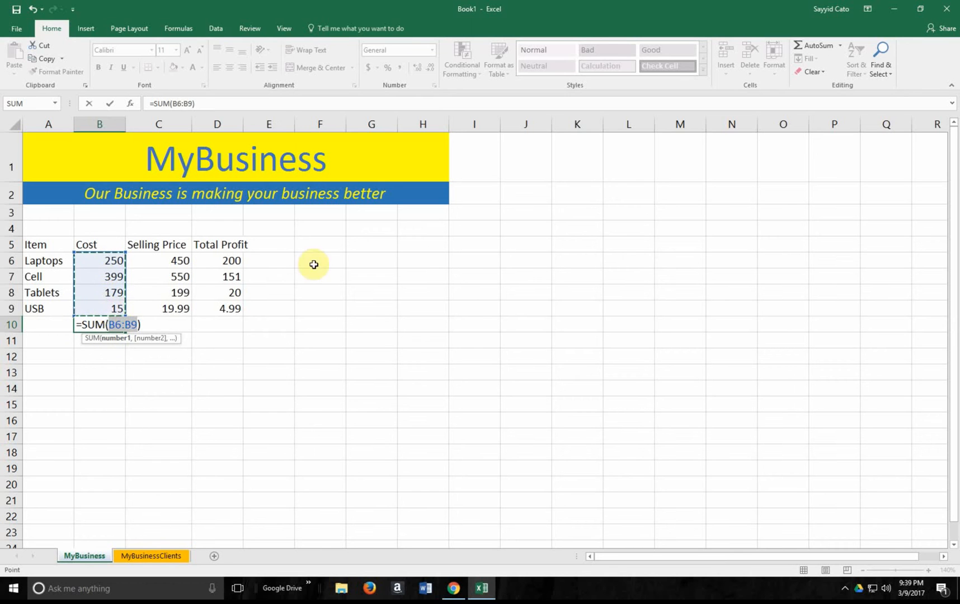
pyautogui.press('Return')
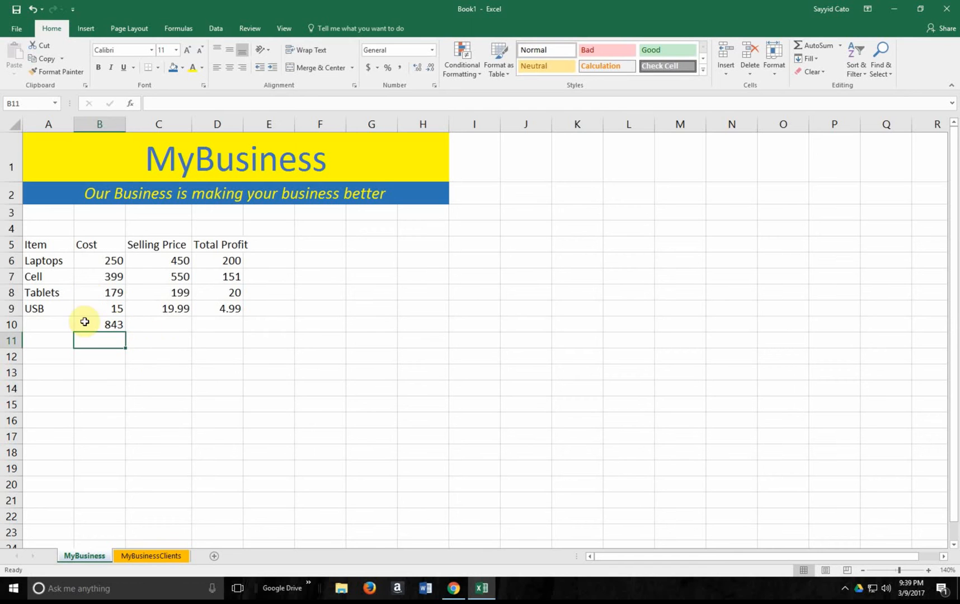
pyautogui.click(109, 323)
pyautogui.doubleClick(110, 324)
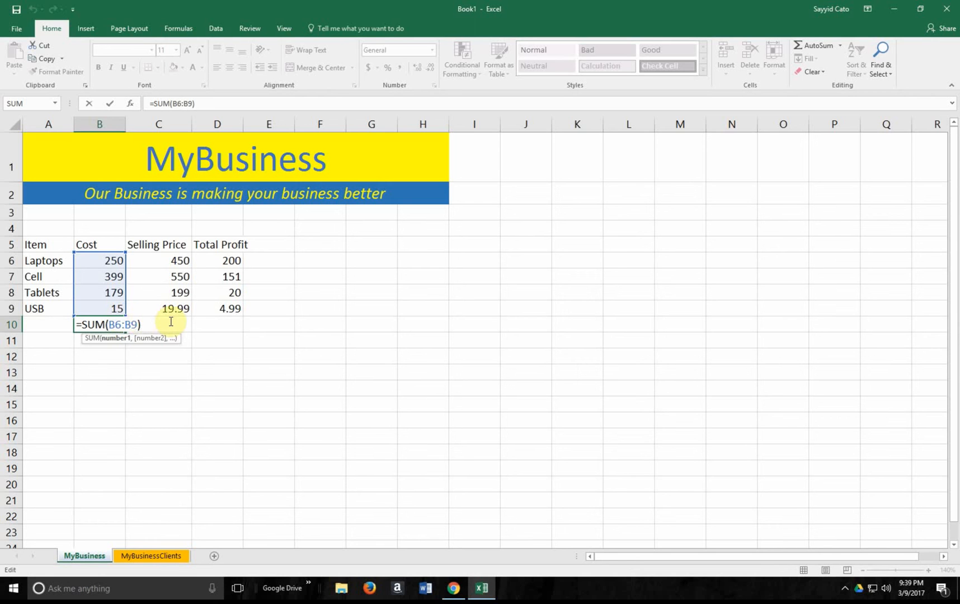
pyautogui.press('Return')
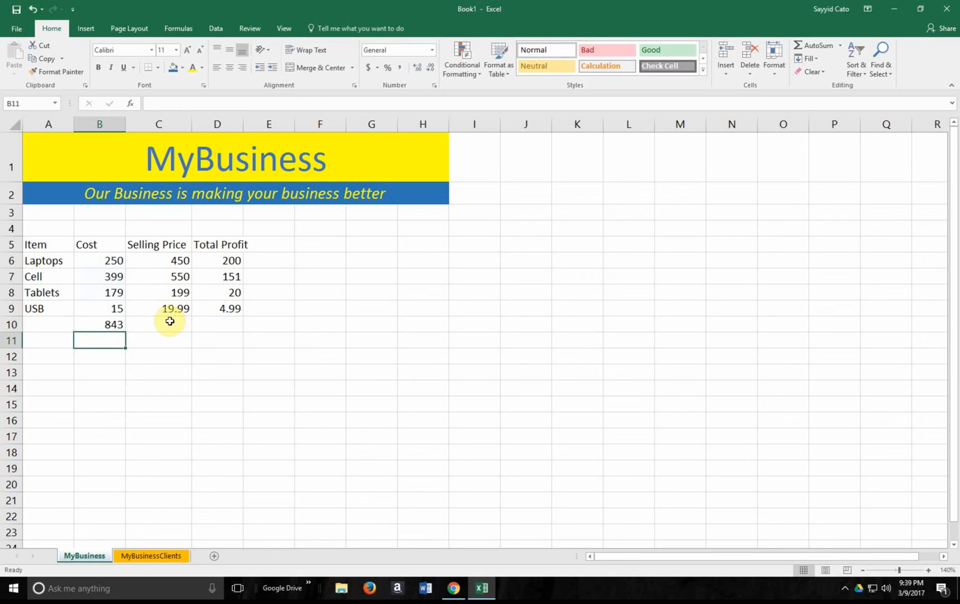
# - Fill the SUM formula from B10 across to D10 to total the selling prices and profits
pyautogui.click(99, 327)
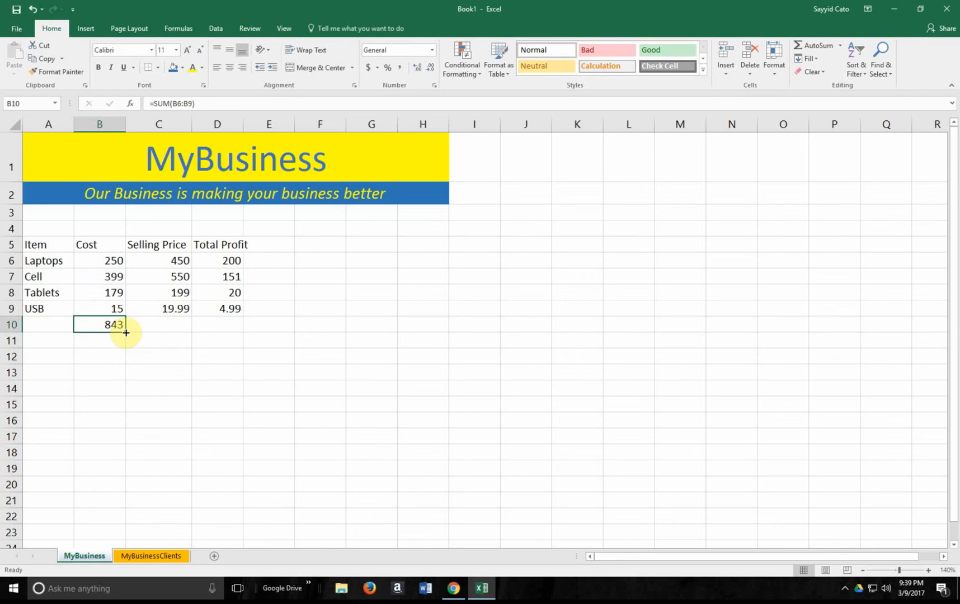
pyautogui.moveTo(125, 333); pyautogui.dragTo(245, 338)
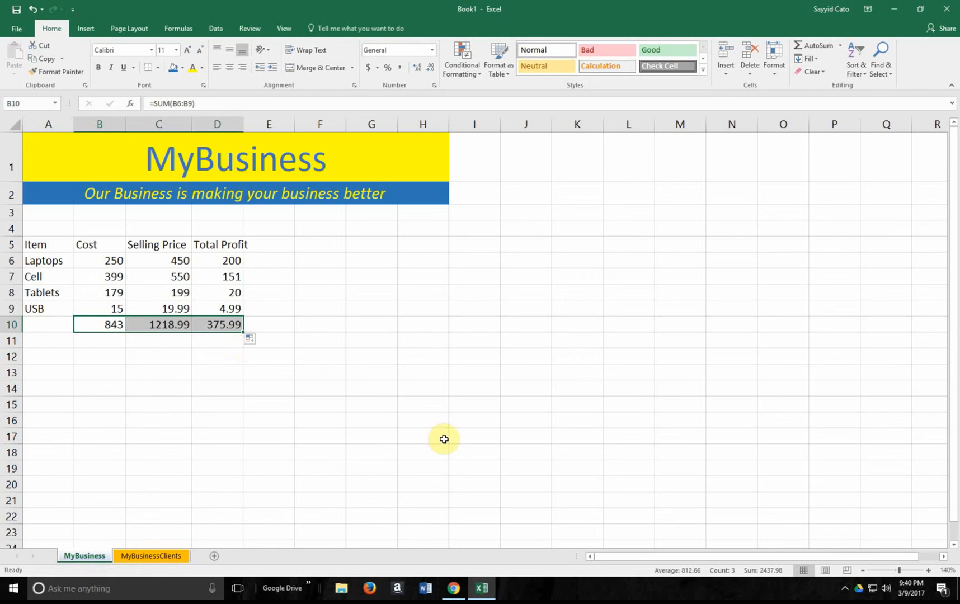
pyautogui.click(439, 358)
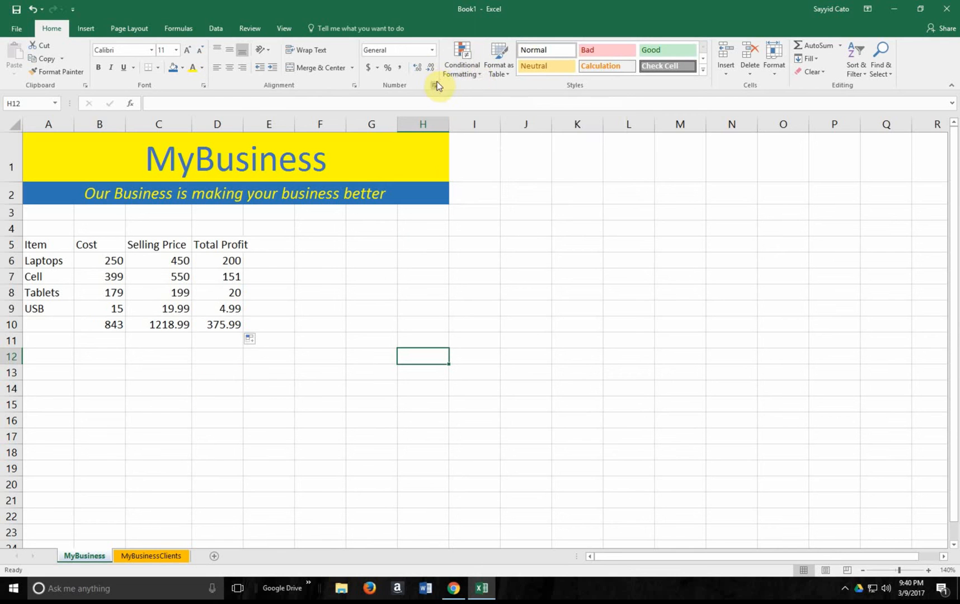
pyautogui.click(468, 70)
pyautogui.moveTo(493, 92)
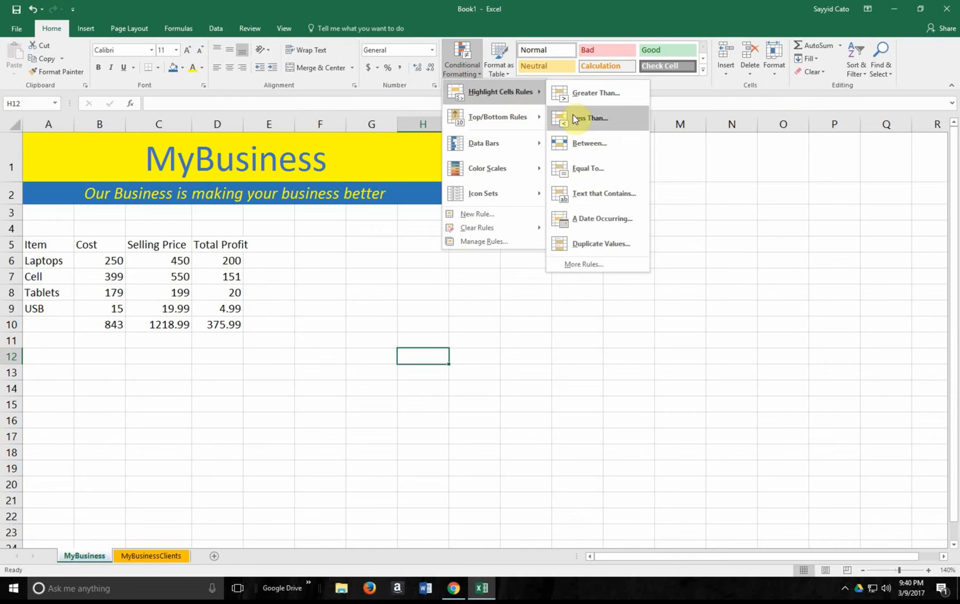
pyautogui.moveTo(520, 118)
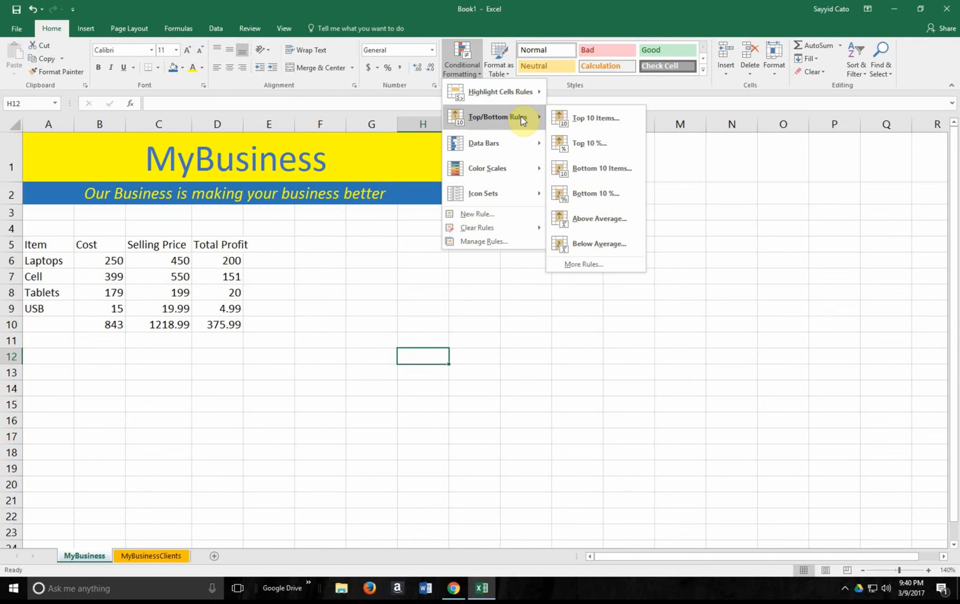
pyautogui.click(236, 260)
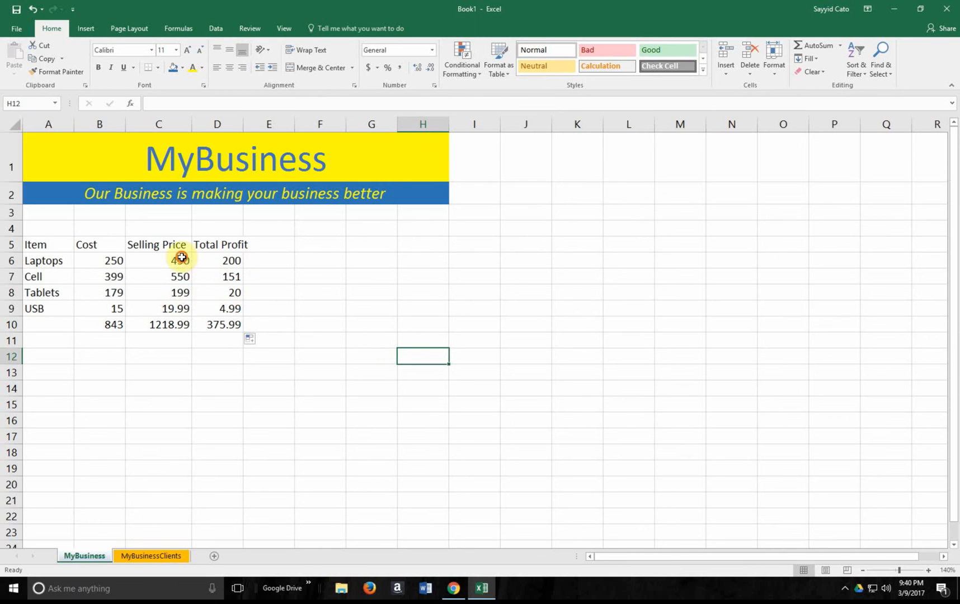
pyautogui.moveTo(182, 257); pyautogui.dragTo(183, 311)
pyautogui.click(227, 261)
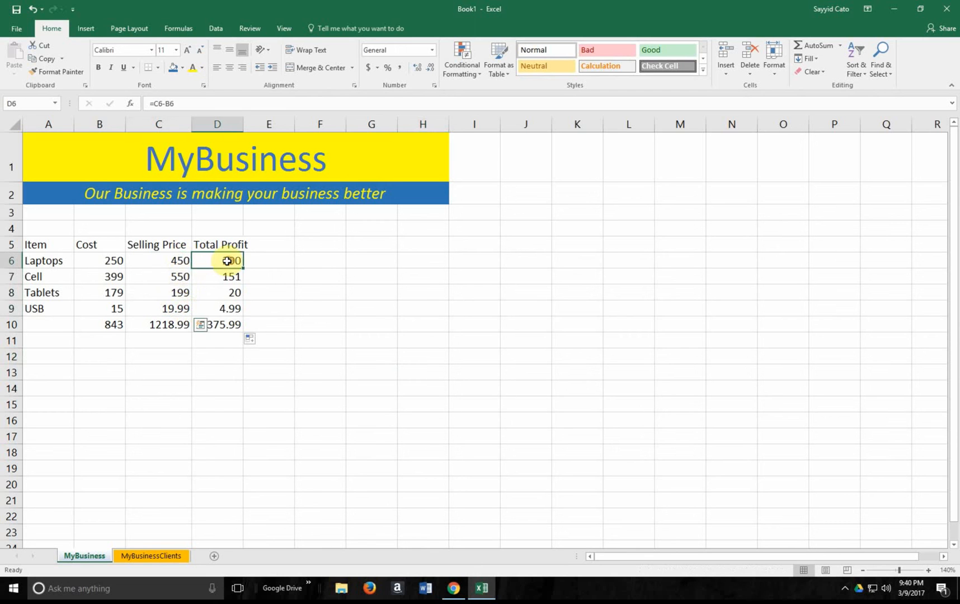
pyautogui.moveTo(226, 261); pyautogui.dragTo(227, 310)
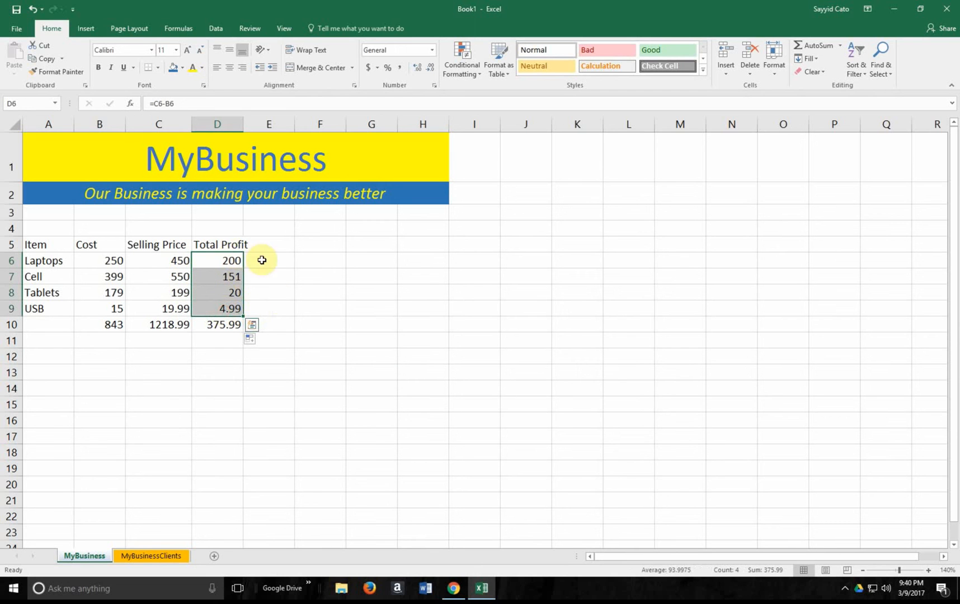
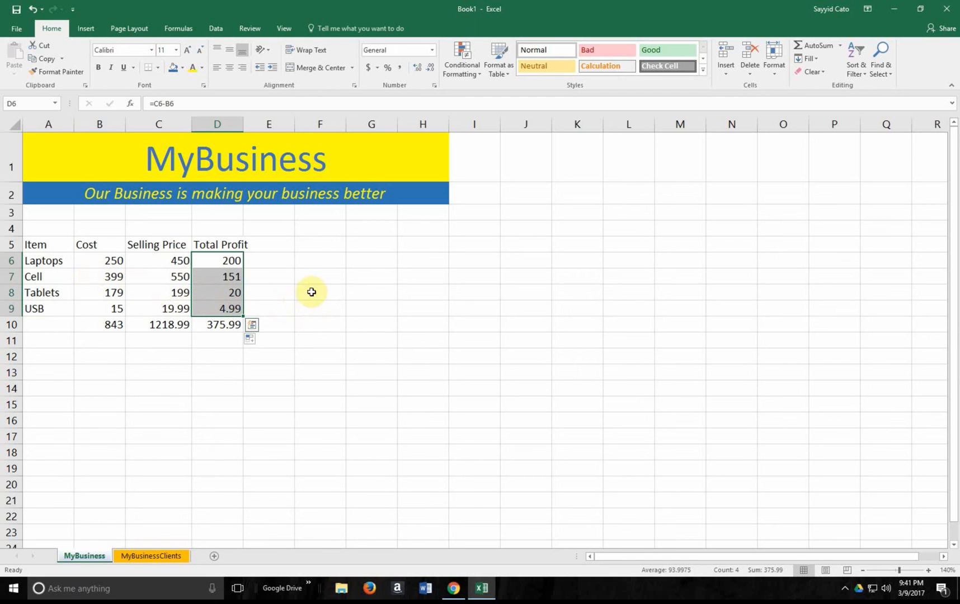
# - Start a Greater Than conditional formatting rule for the Total Profit values in D6:D9 with a threshold of 100
pyautogui.moveTo(229, 260); pyautogui.dragTo(229, 311)
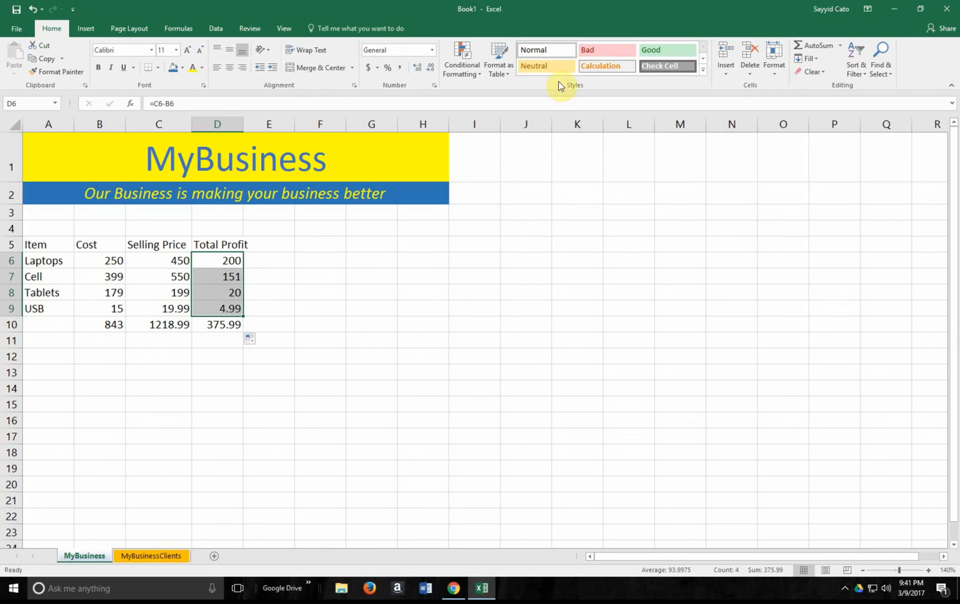
pyautogui.click(462, 77)
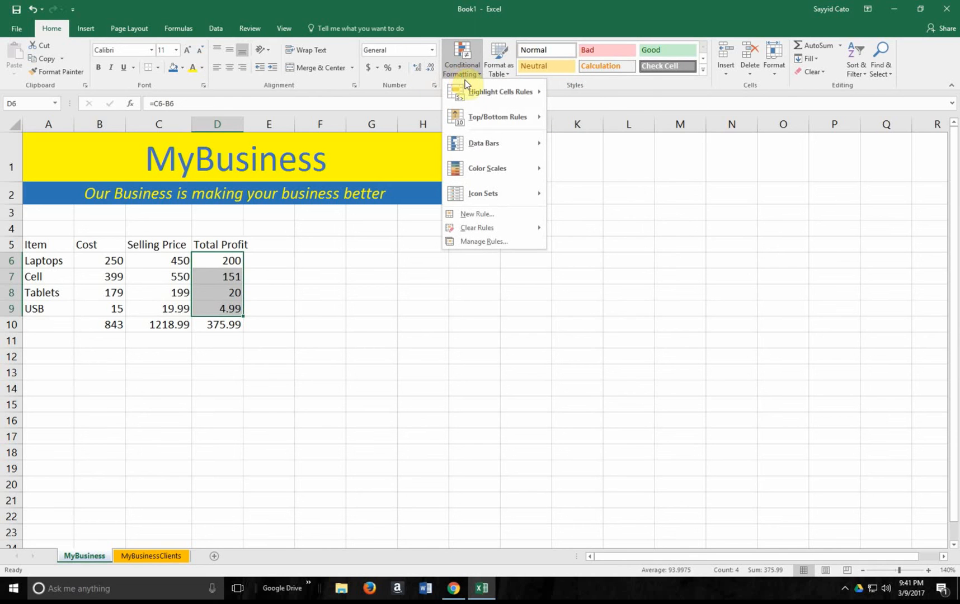
pyautogui.moveTo(473, 94)
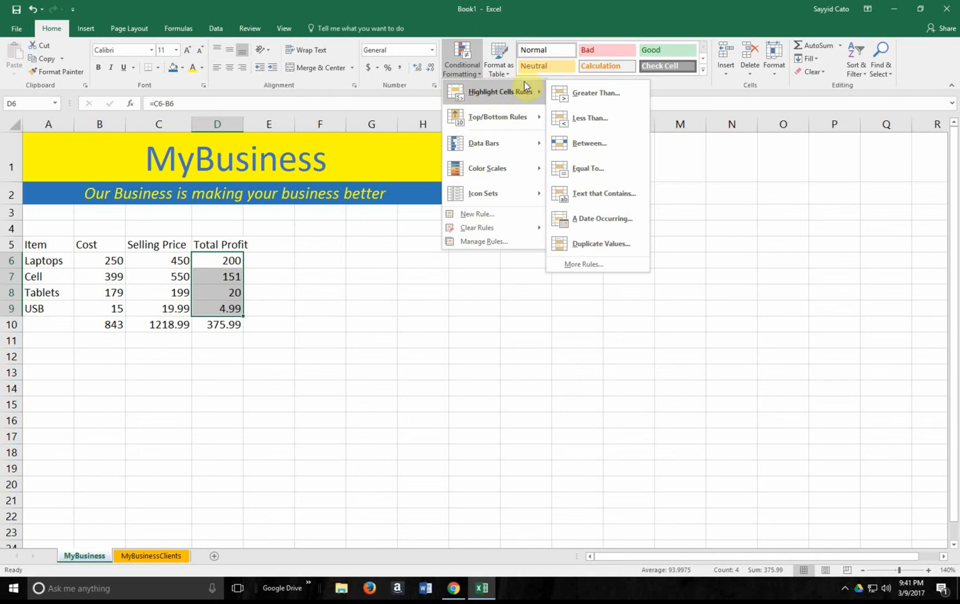
pyautogui.click(595, 93)
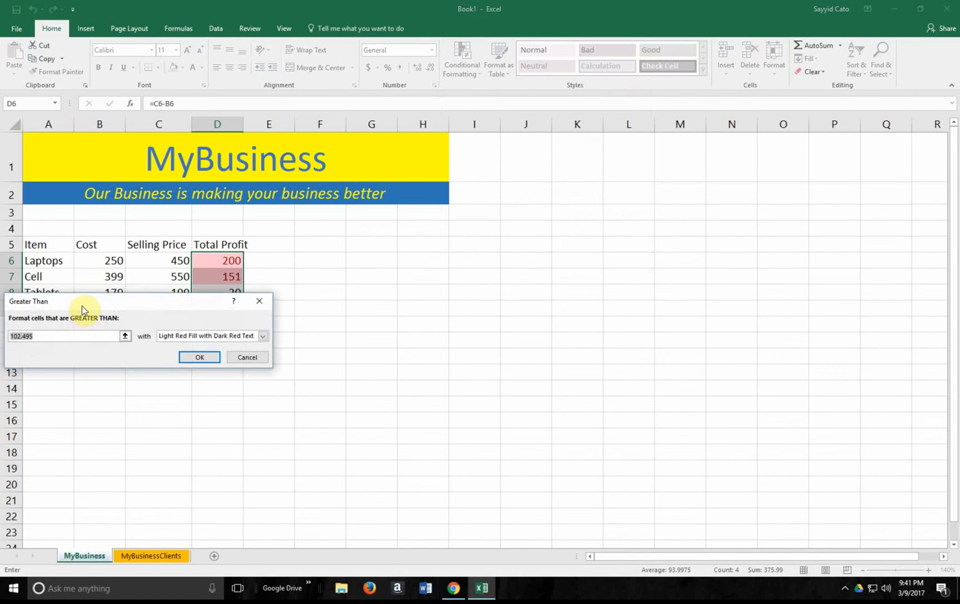
pyautogui.moveTo(85, 305); pyautogui.dragTo(317, 298)
pyautogui.click(277, 330)
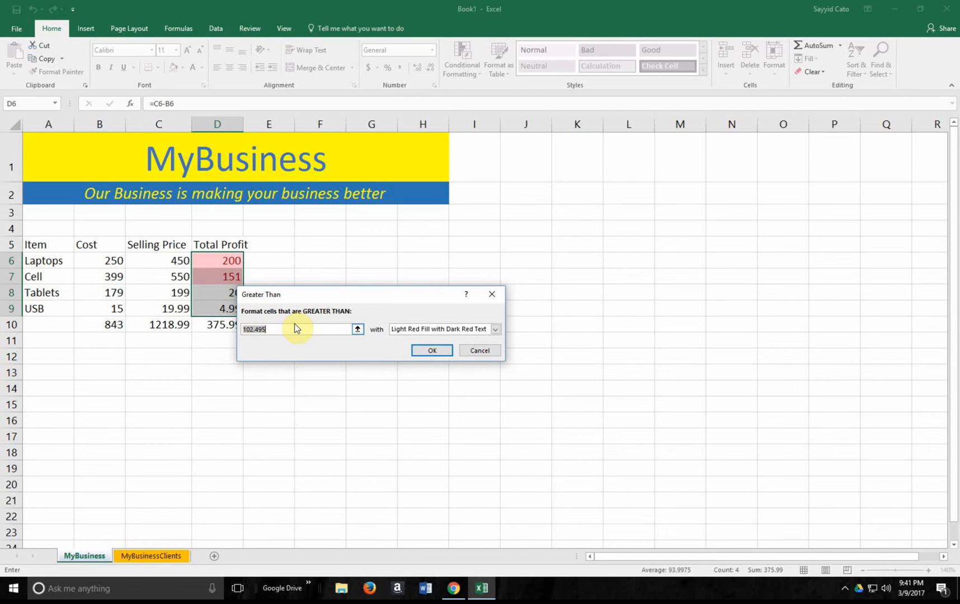
pyautogui.write('1400')
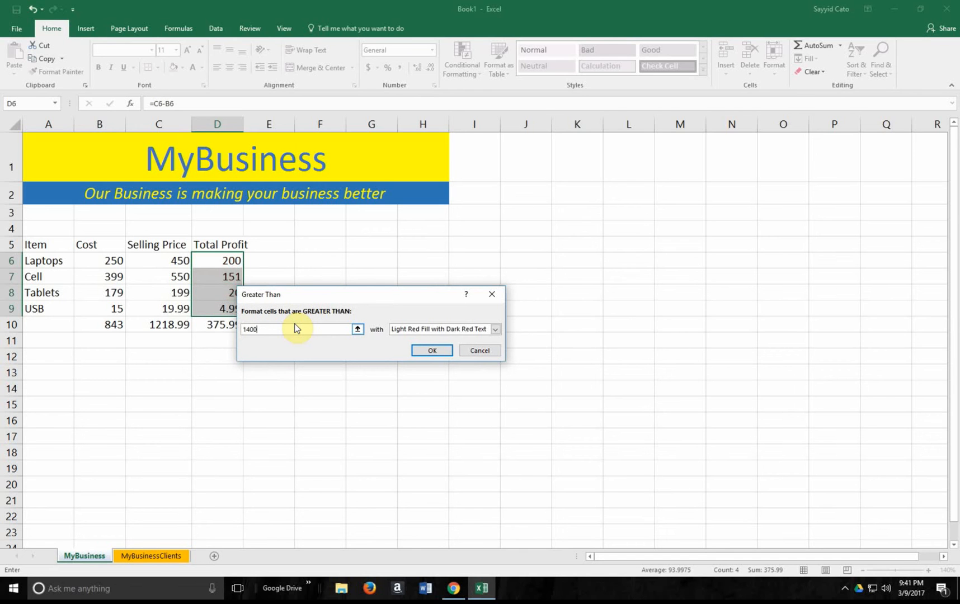
pyautogui.press('BackSpace')
pyautogui.press('BackSpace')
pyautogui.press('BackSpace')
pyautogui.write('00')
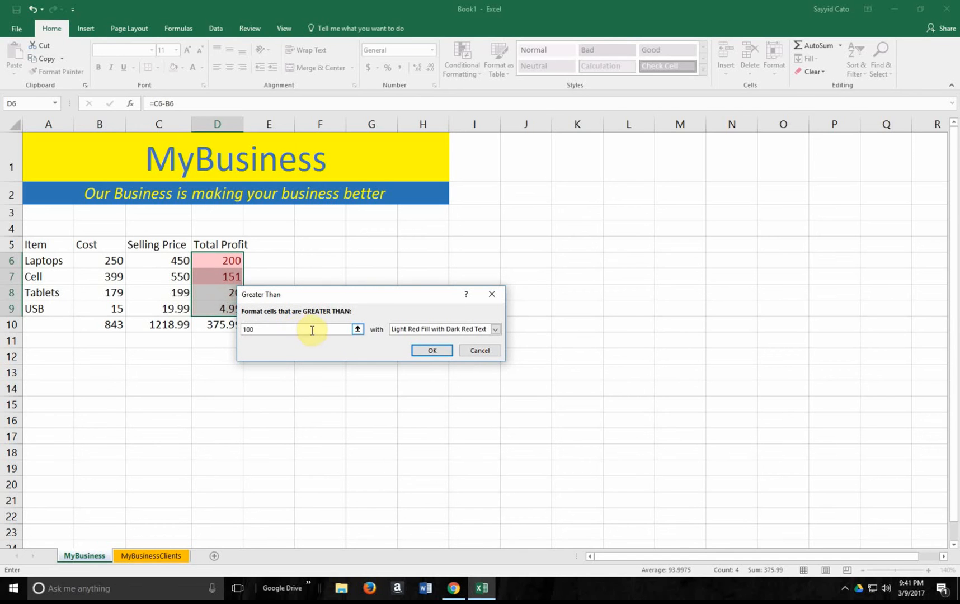
# - Set the rule's format to Green Fill with Dark Green Text and apply it to the profit cells
pyautogui.moveTo(274, 298); pyautogui.dragTo(273, 338)
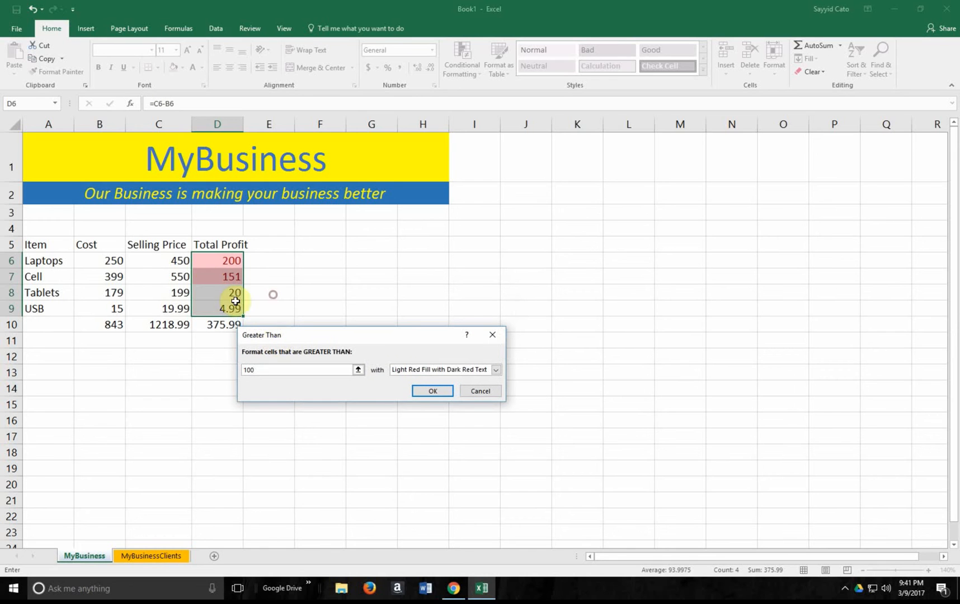
pyautogui.click(496, 371)
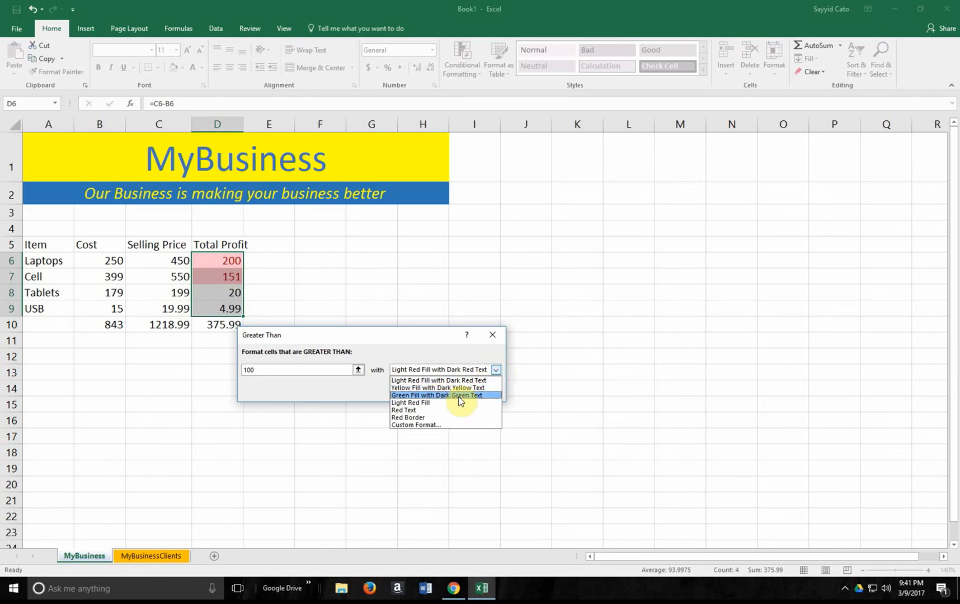
pyautogui.click(460, 396)
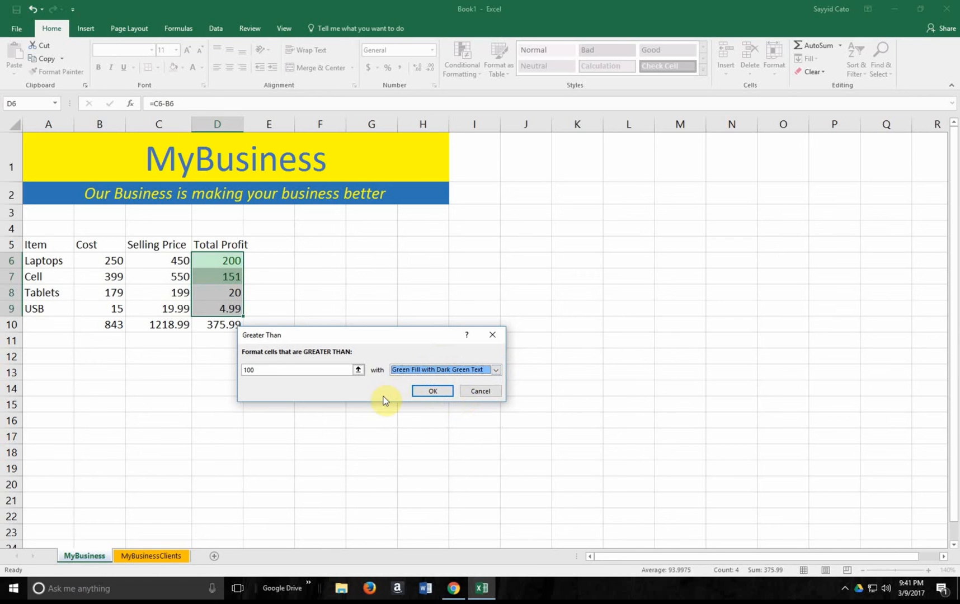
pyautogui.click(435, 391)
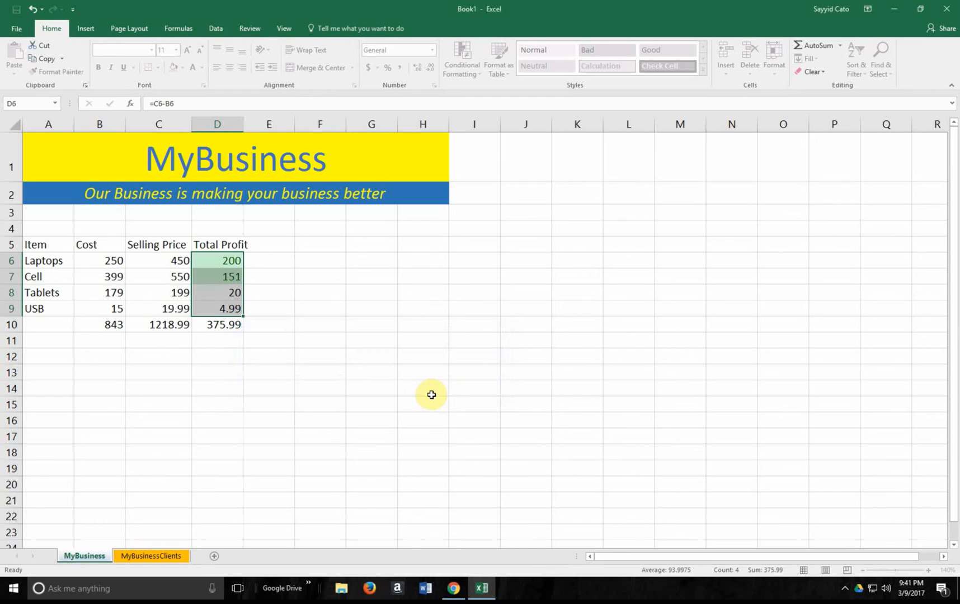
pyautogui.click(494, 257)
pyautogui.hotkey('alt', 'Tab')
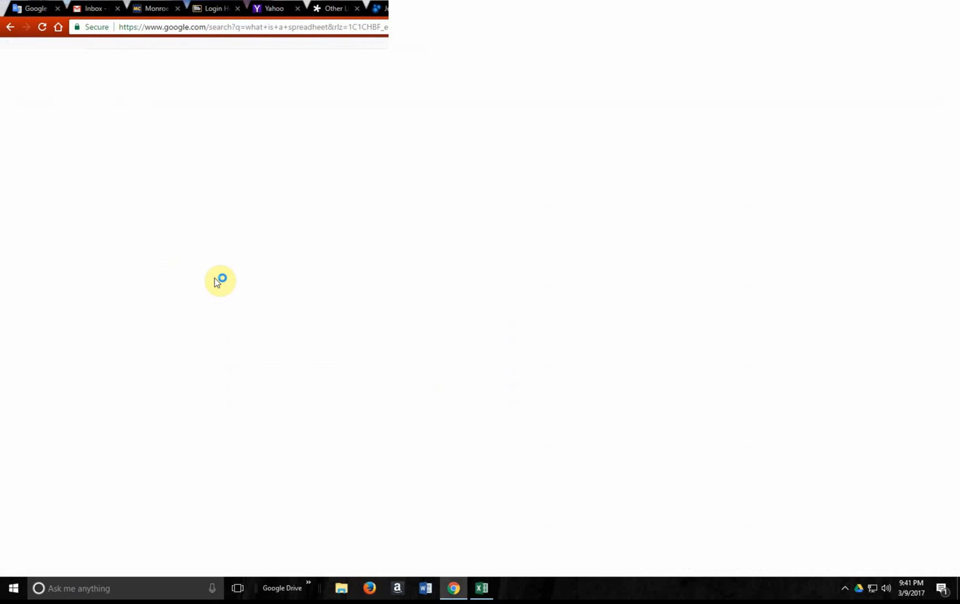
pyautogui.click(484, 588)
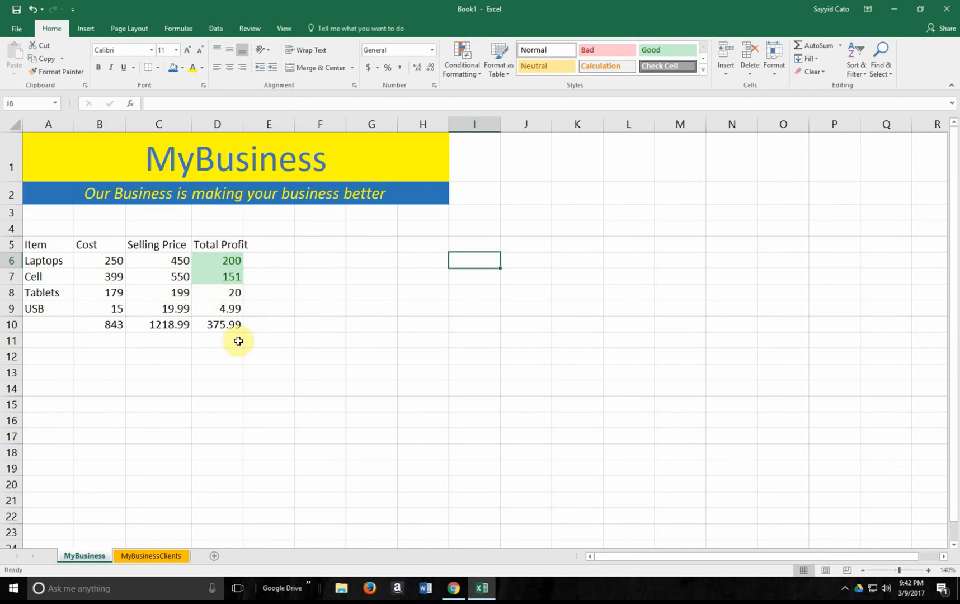
# - Look through the conditional formatting options, including the Highlight Cells Rules, Top/Bottom Rules, Data Bars, Color Scales and Icon Sets
pyautogui.click(475, 74)
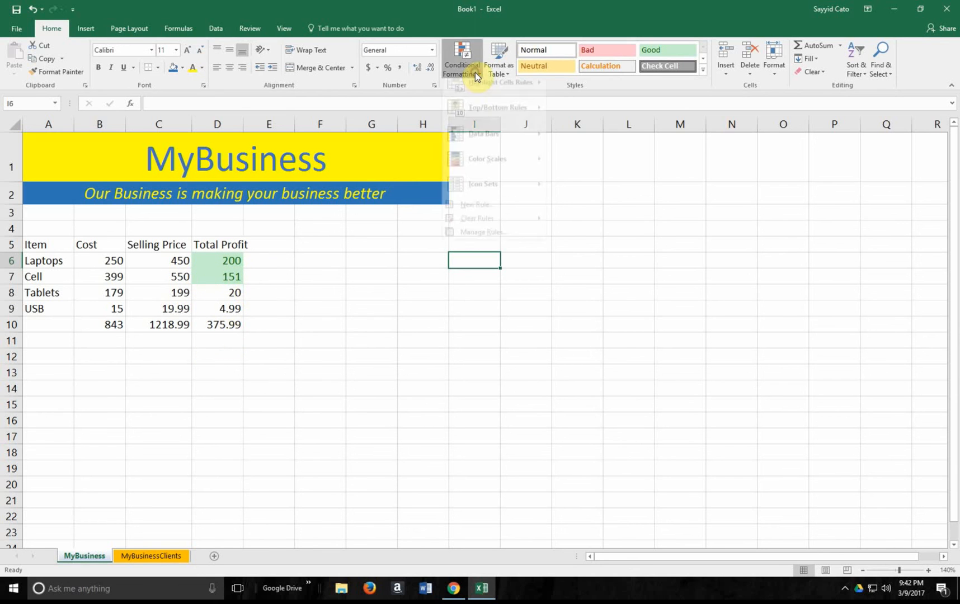
pyautogui.moveTo(514, 92)
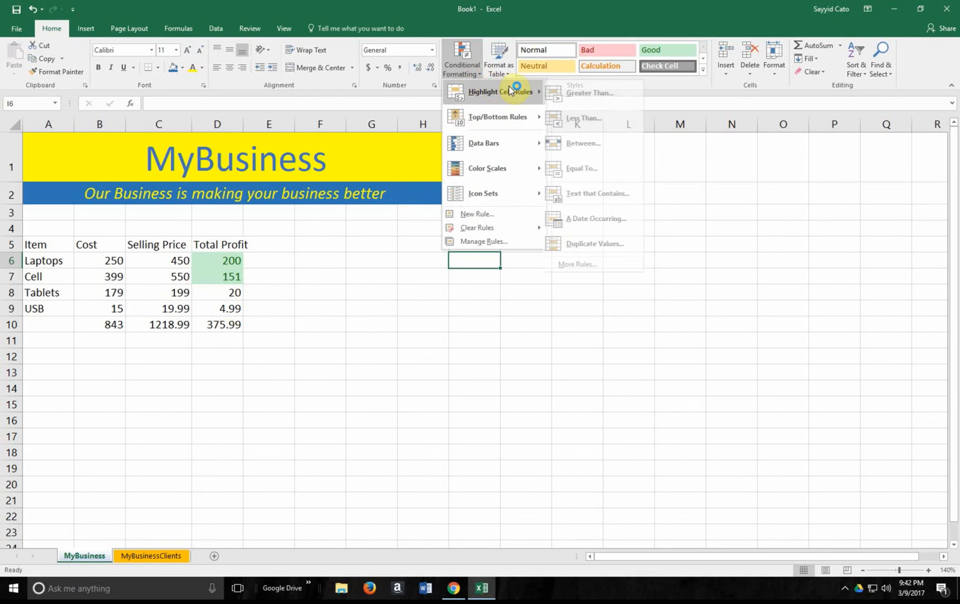
pyautogui.click(625, 201)
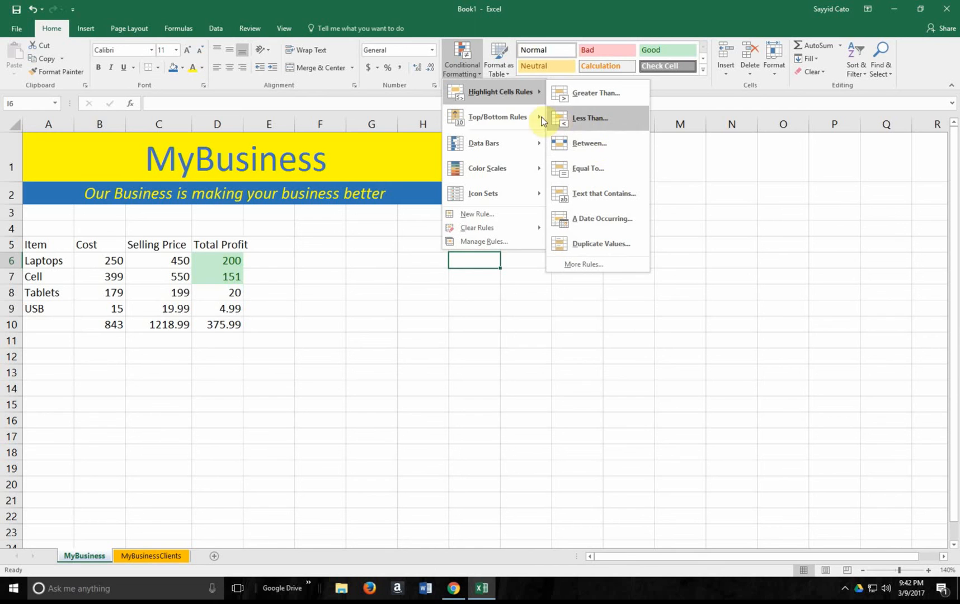
pyautogui.moveTo(504, 124)
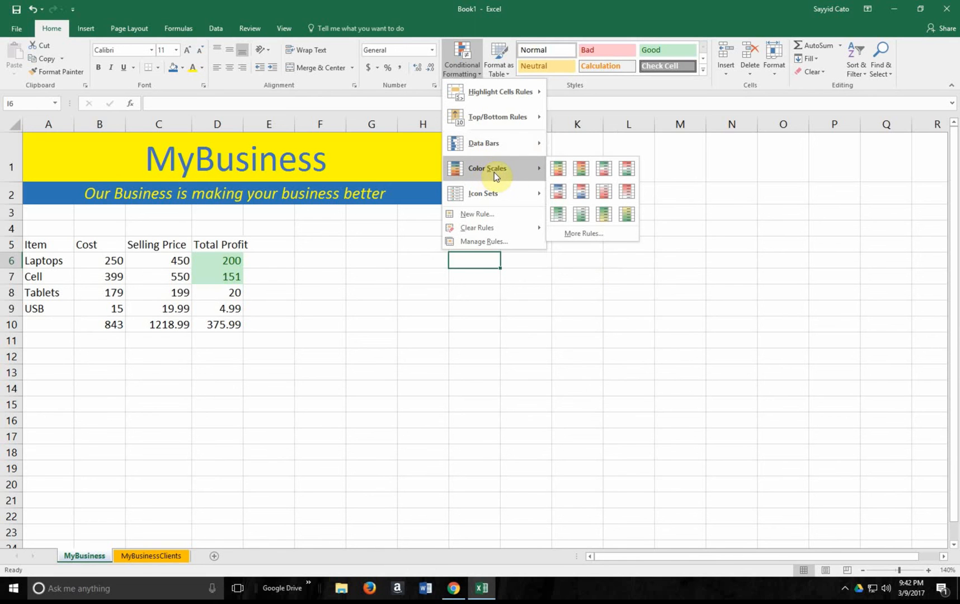
pyautogui.moveTo(481, 193)
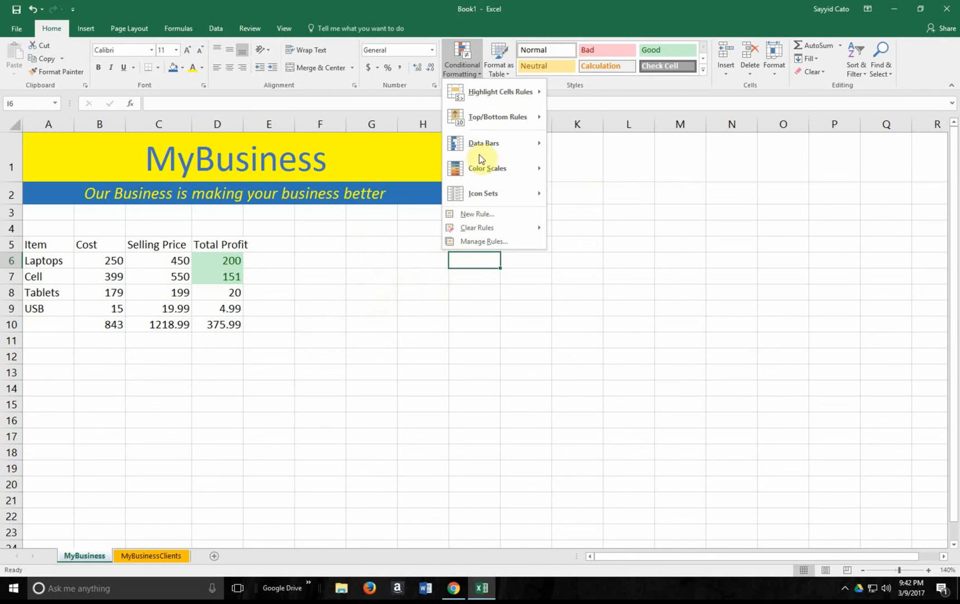
pyautogui.click(359, 278)
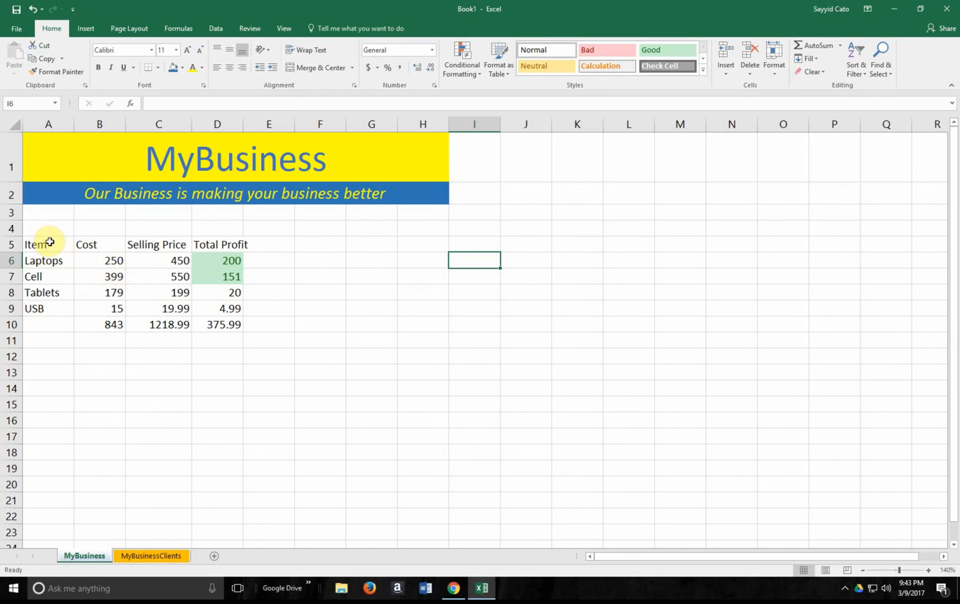
pyautogui.moveTo(224, 247); pyautogui.dragTo(222, 324)
pyautogui.moveTo(56, 244); pyautogui.dragTo(56, 308)
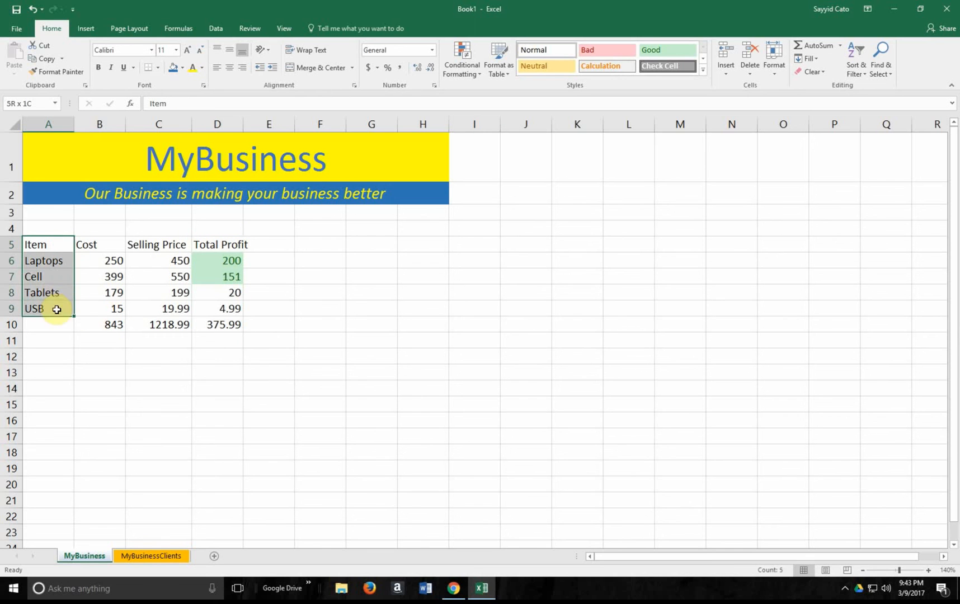
pyautogui.click(54, 246)
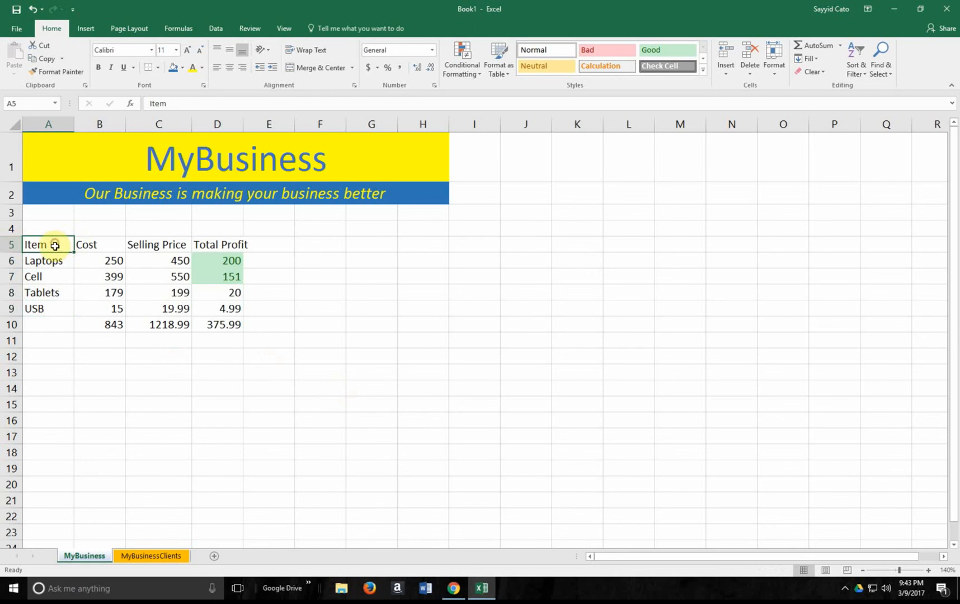
pyautogui.moveTo(53, 245); pyautogui.dragTo(52, 311)
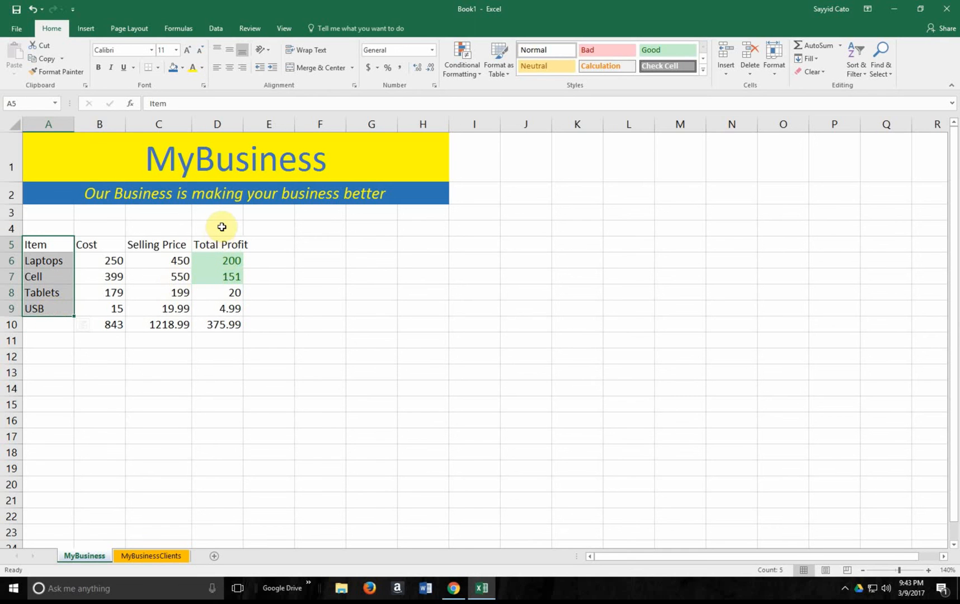
pyautogui.moveTo(221, 242); pyautogui.dragTo(227, 337)
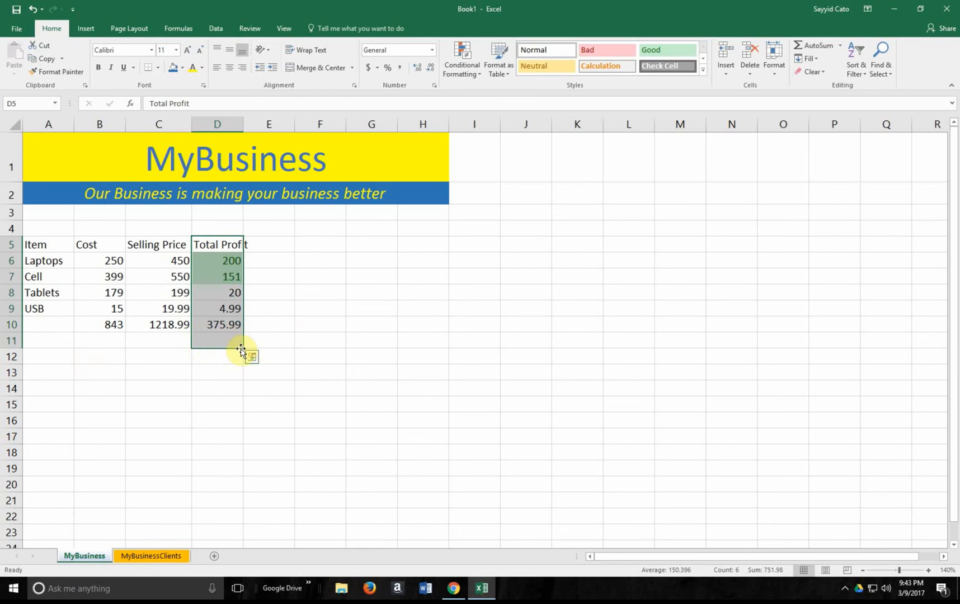
# - Insert a 3-D pie chart from the Item column A5:A9 and the Total Profit column D5:D9
pyautogui.click(43, 244)
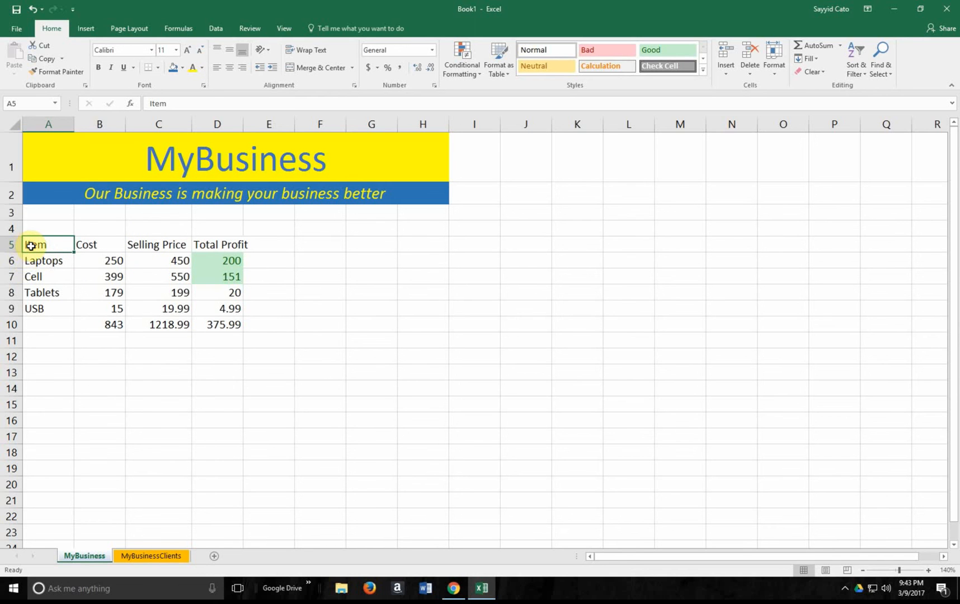
pyautogui.moveTo(36, 254); pyautogui.dragTo(49, 311)
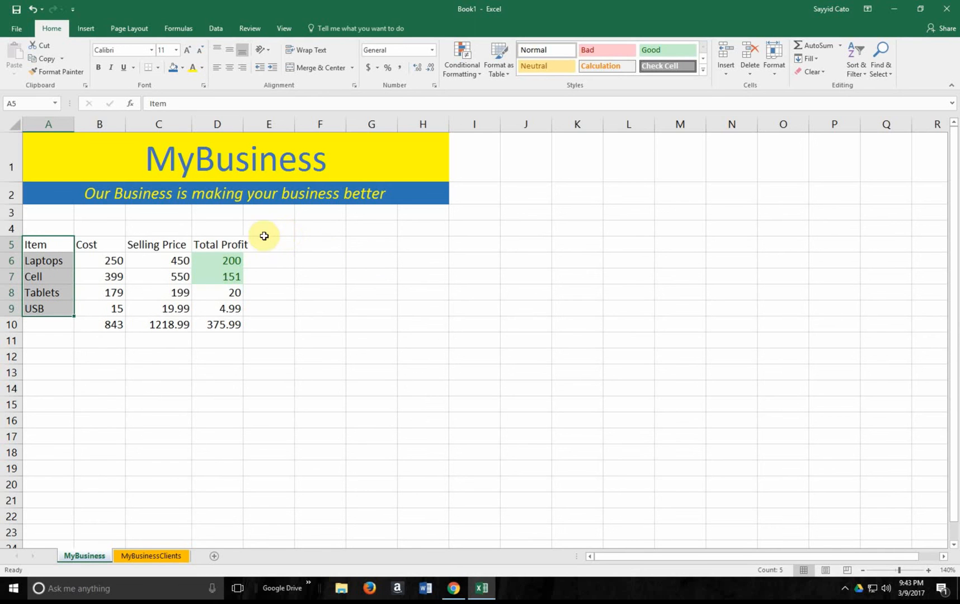
pyautogui.keyDown('ctrl'); pyautogui.click(222, 246); pyautogui.keyUp('ctrl')
pyautogui.moveTo(223, 248); pyautogui.dragTo(238, 309)
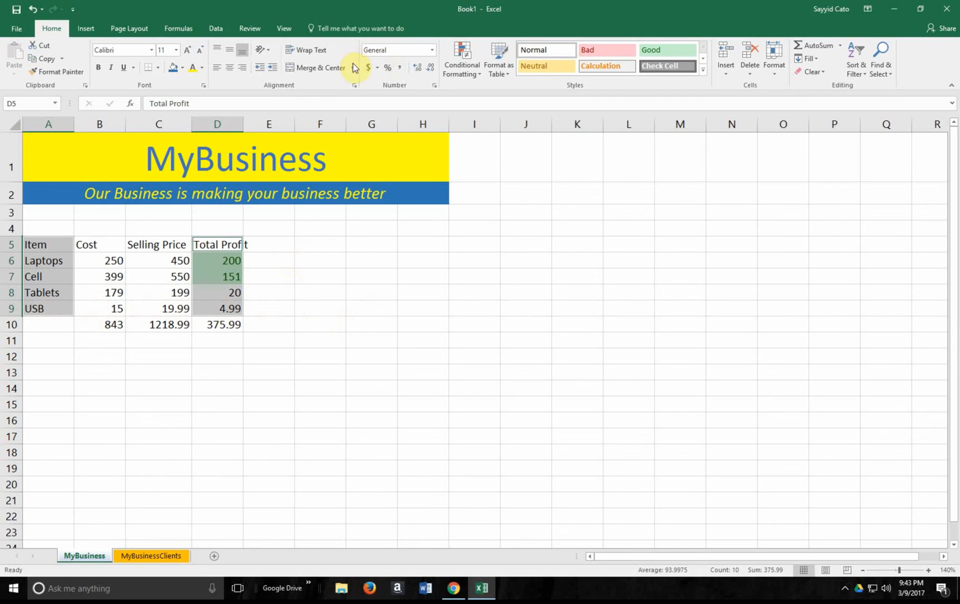
pyautogui.click(87, 28)
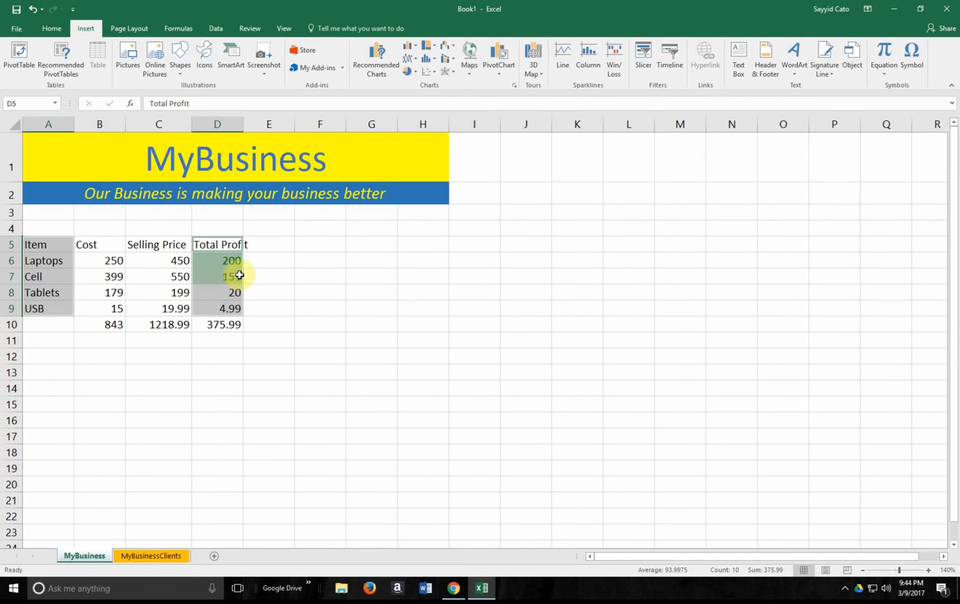
pyautogui.click(415, 72)
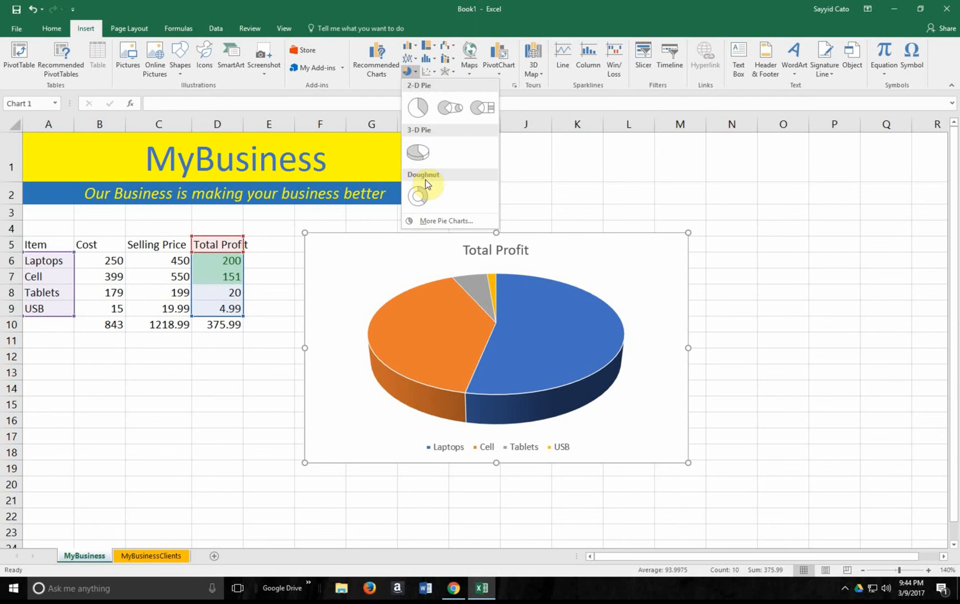
pyautogui.click(424, 152)
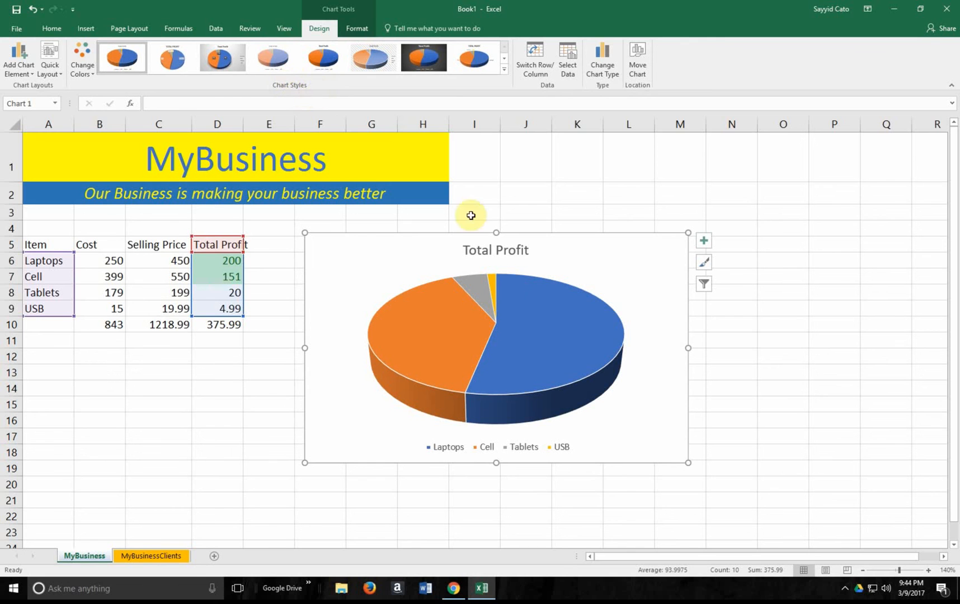
pyautogui.click(169, 405)
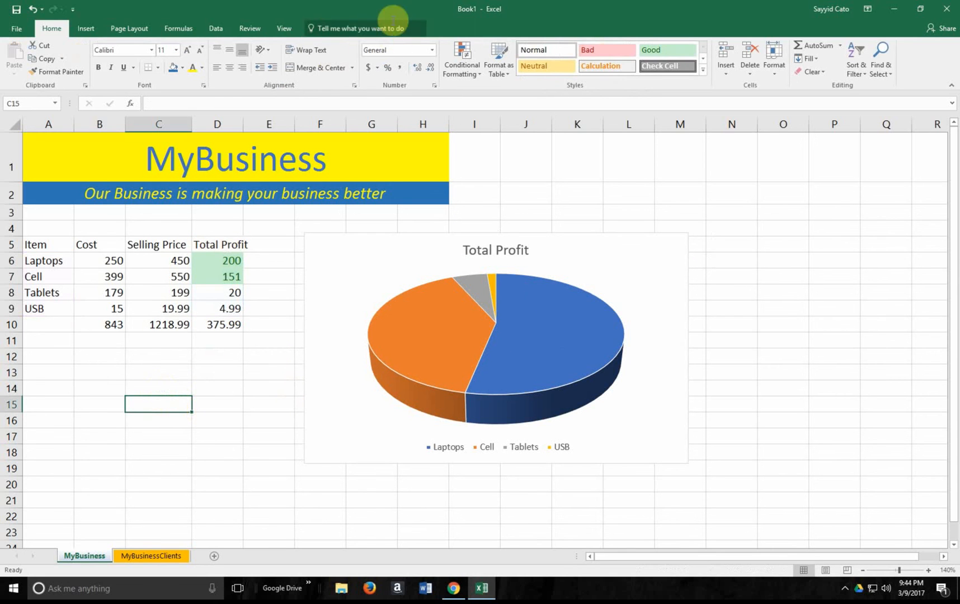
# - Apply the eighth chart style to the pie chart, with an uppercase title and colored item and percentage labels outside the slices
pyautogui.click(330, 401)
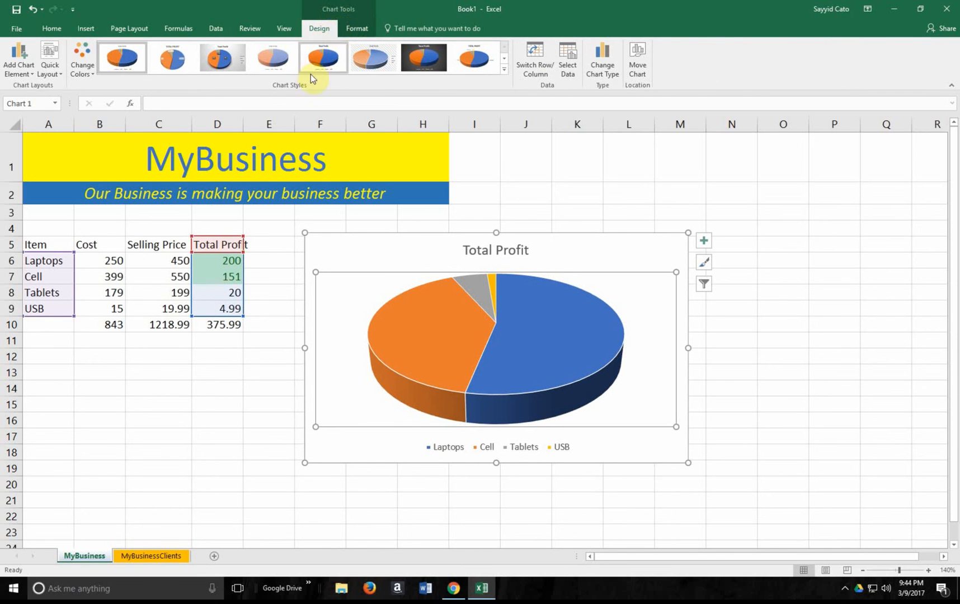
pyautogui.click(424, 57)
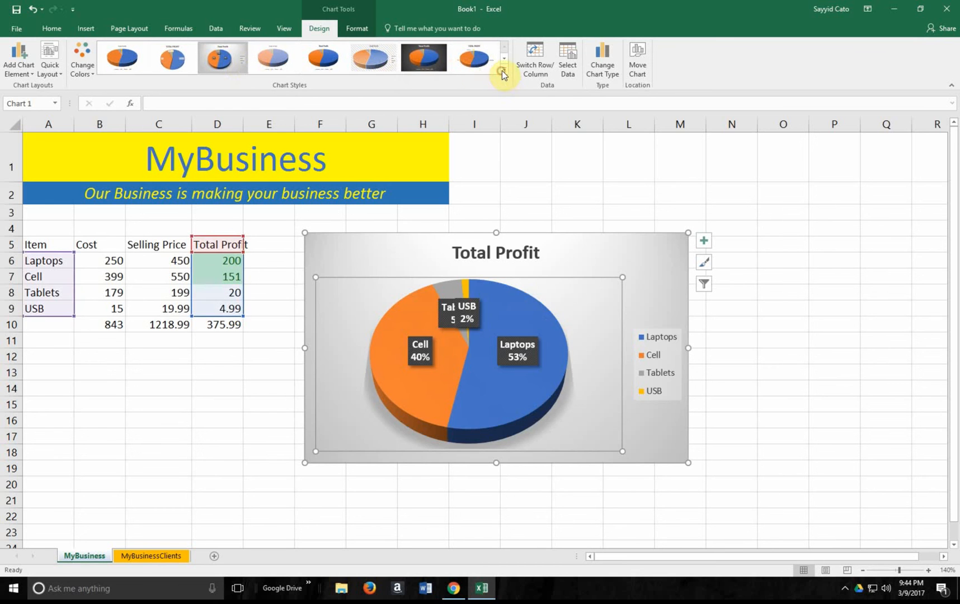
pyautogui.click(503, 70)
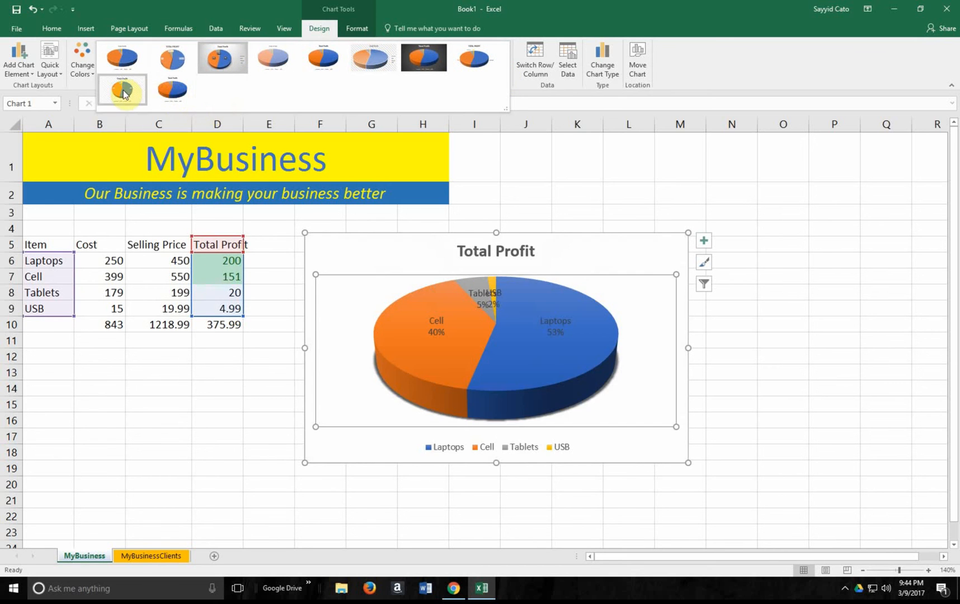
pyautogui.click(482, 55)
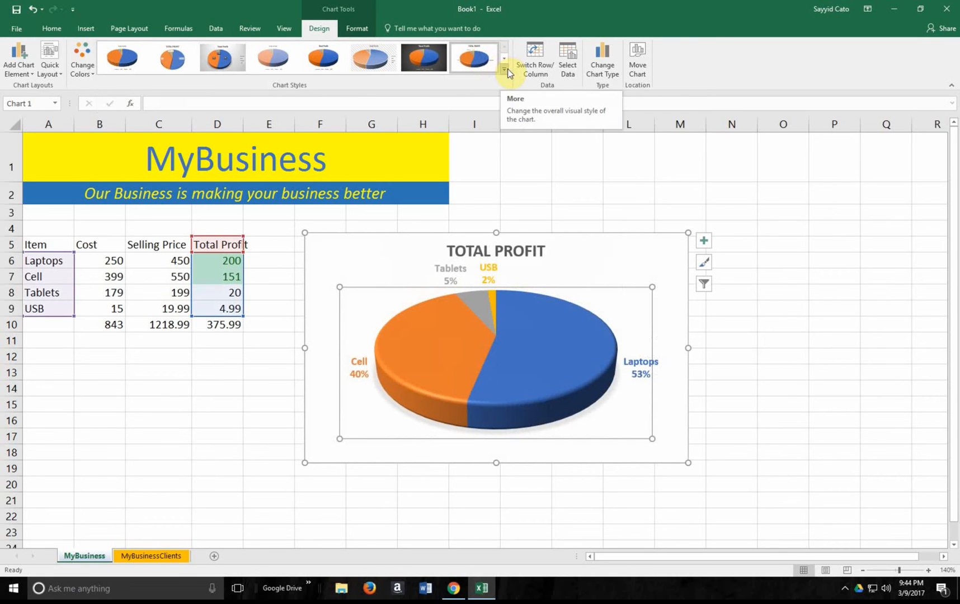
# - Look over the pie chart's quick layouts without applying one and inspect the value of the Laptops slice
pyautogui.click(42, 72)
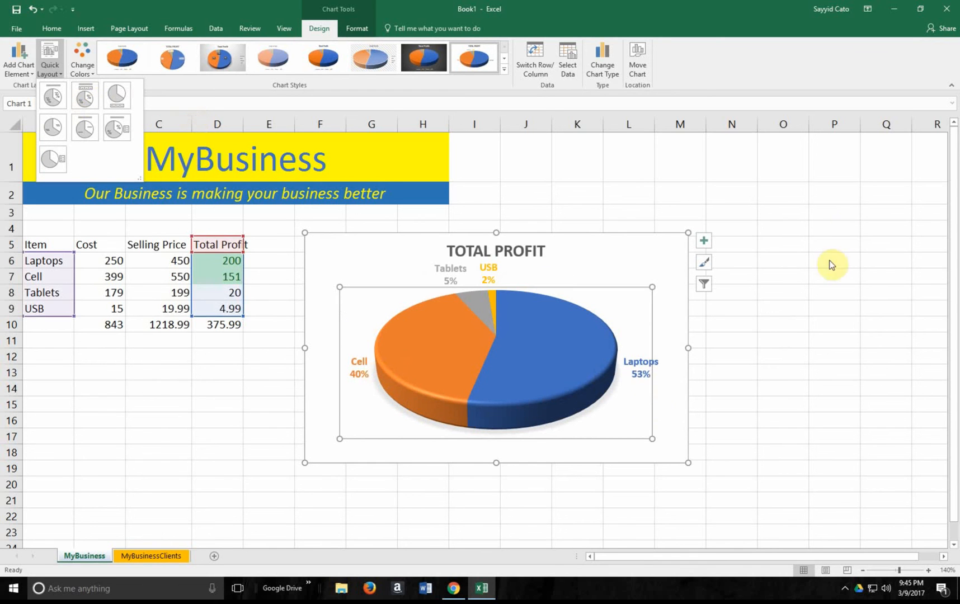
pyautogui.click(789, 307)
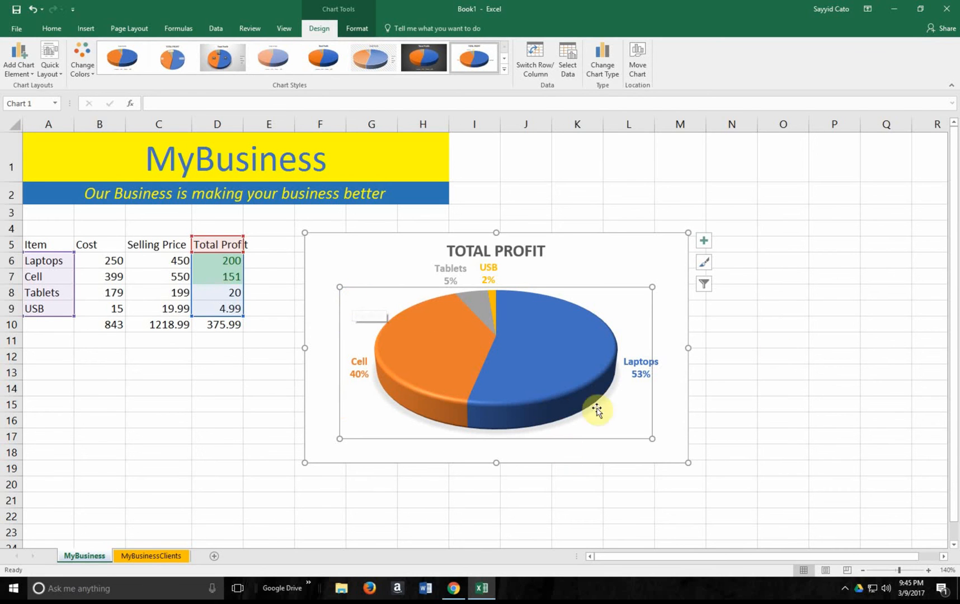
pyautogui.moveTo(610, 376)
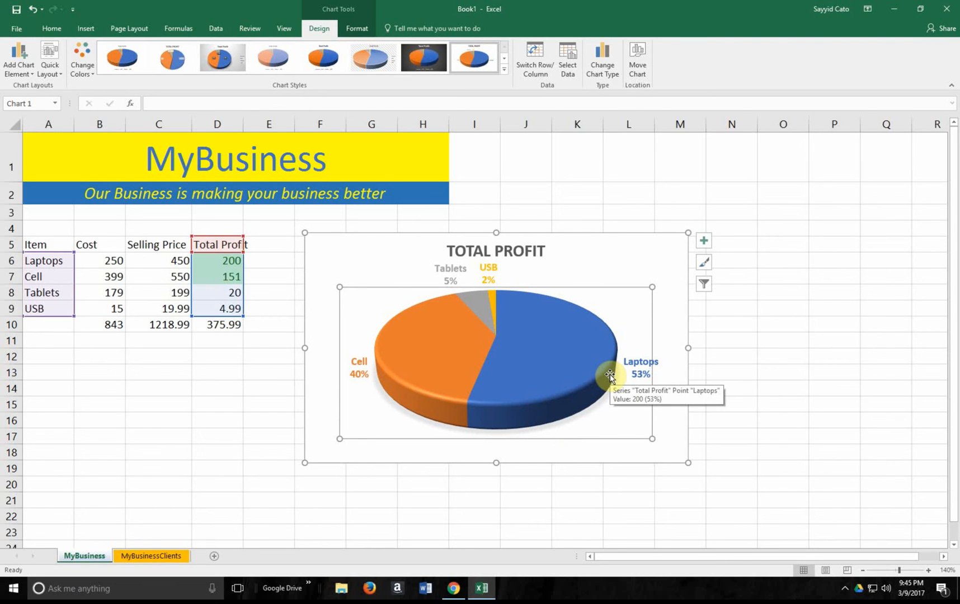
pyautogui.click(219, 421)
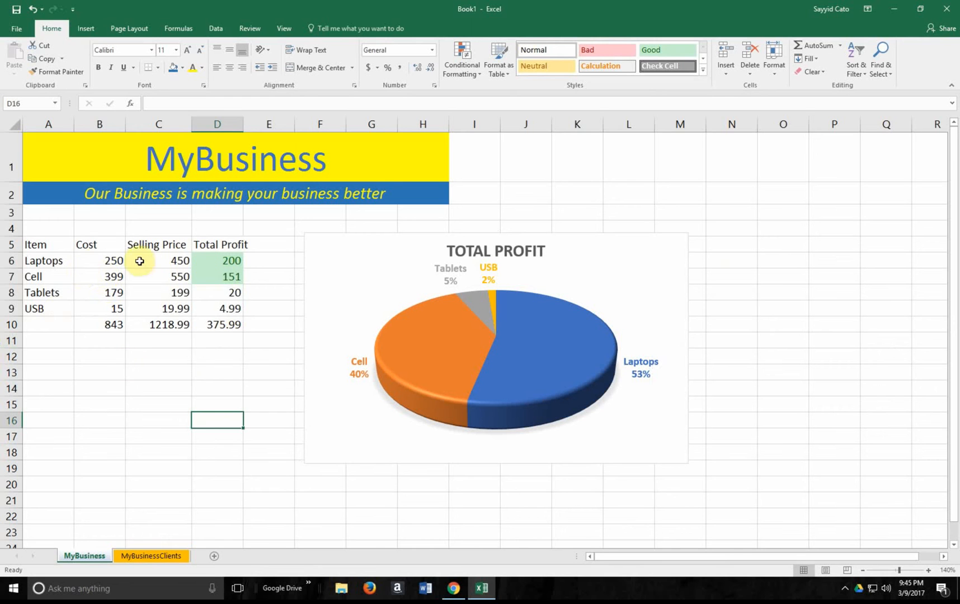
# - Compare the table's cost and total cells with the pie chart and switch to the MyBusinessClients worksheet
pyautogui.click(98, 261)
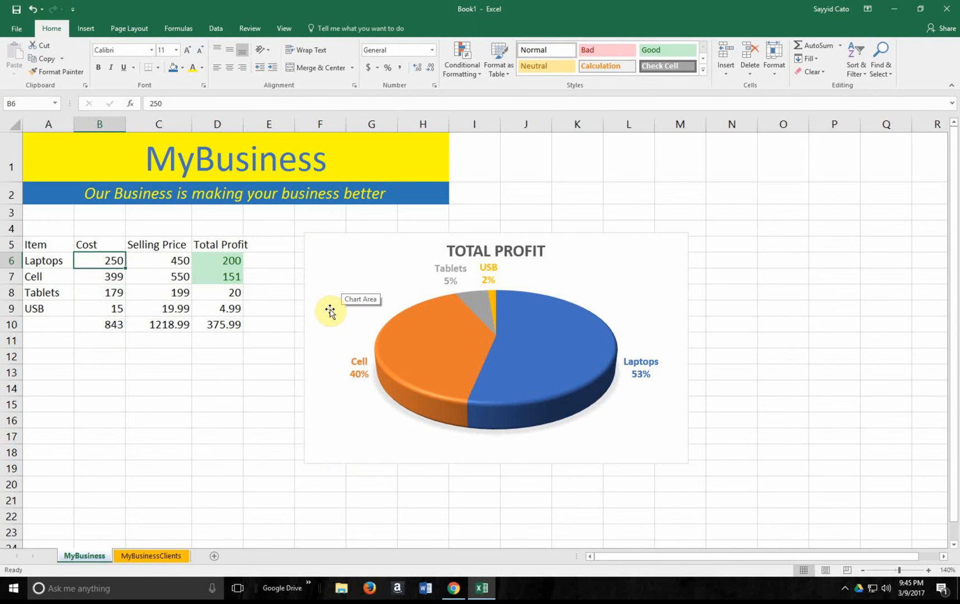
pyautogui.click(173, 325)
pyautogui.click(594, 241)
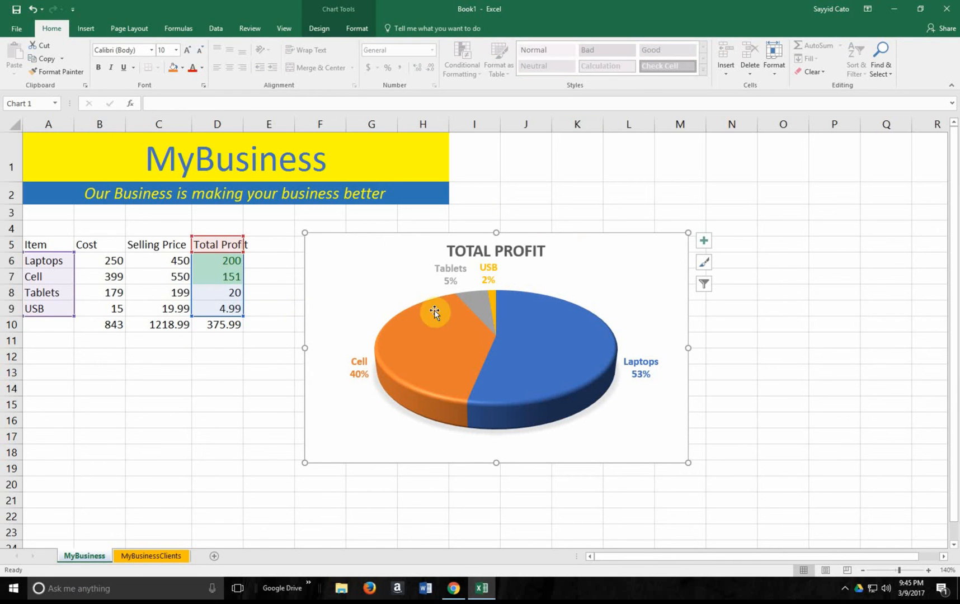
pyautogui.click(94, 468)
pyautogui.click(164, 563)
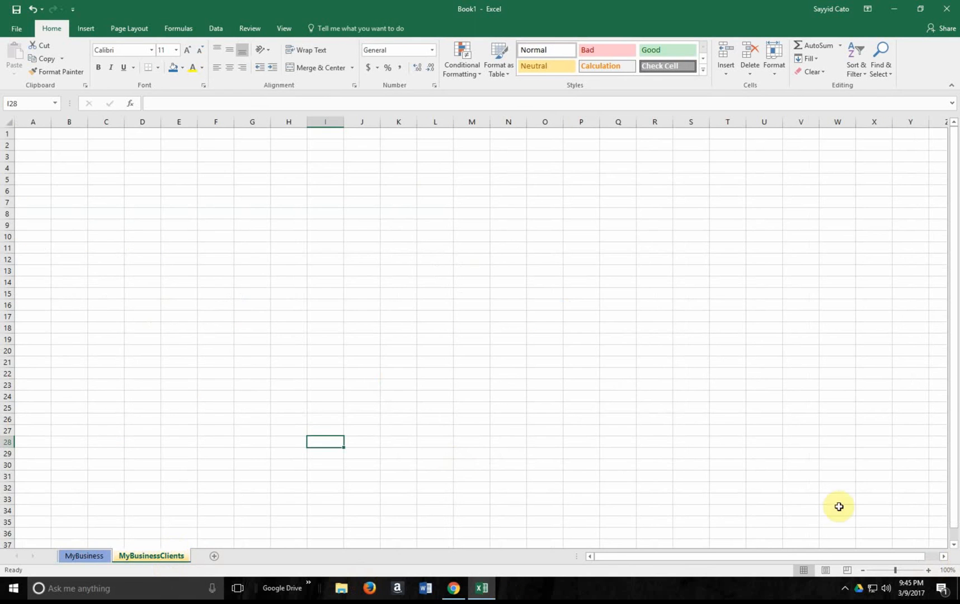